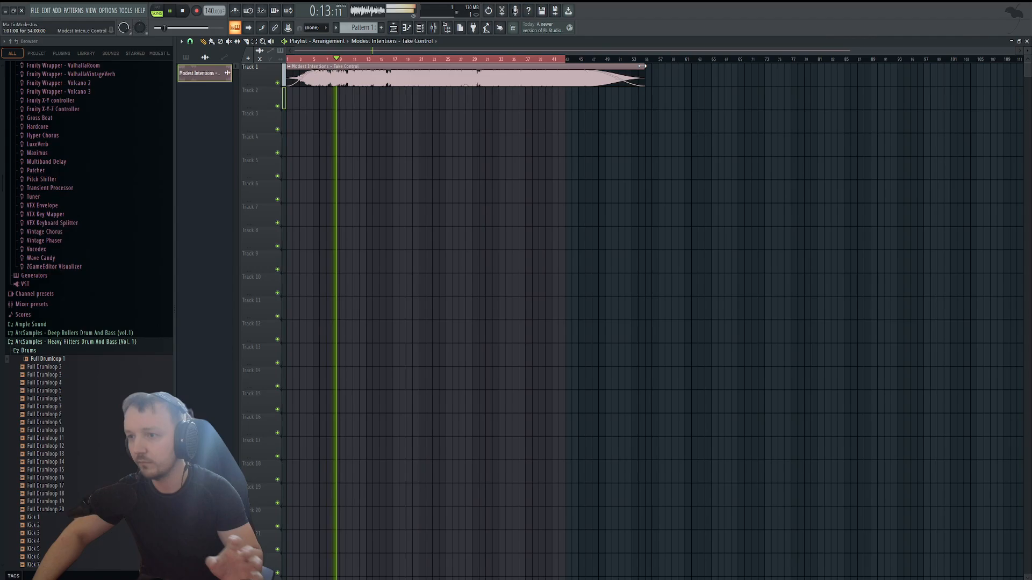
Shorten the Modest Intentions - Take Control audio clip on Track 1.
{"action": "left_click_drag", "start_coordinate": [644, 76], "coordinate": [511, 67]}
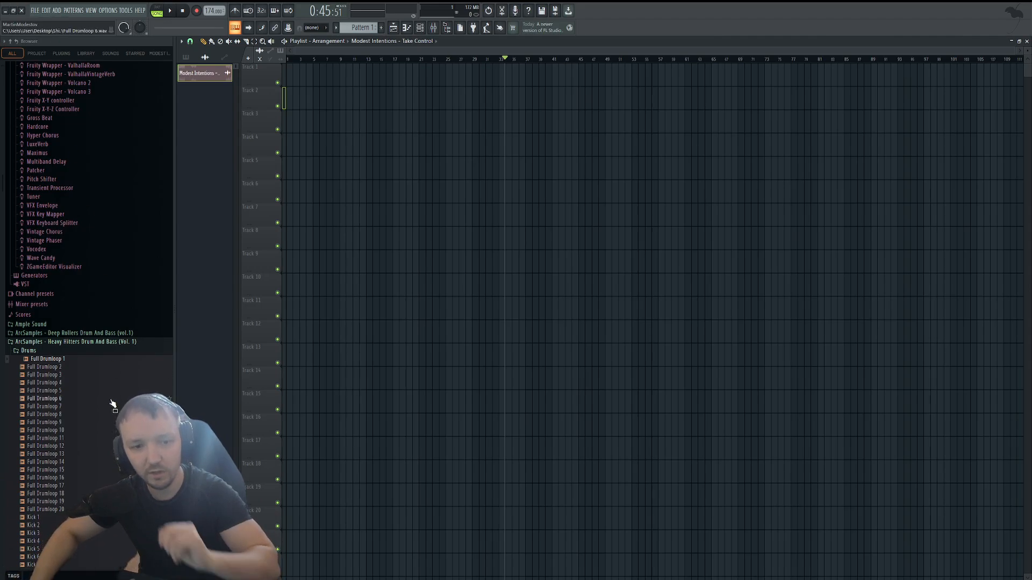
Add HH3 - Drumloop 14 from the ArcSamples Heavy Hitters Drum And Bass (Vol. 3) folder to Track 2 at bar 1.
{"action": "left_click", "coordinate": [81, 341]}
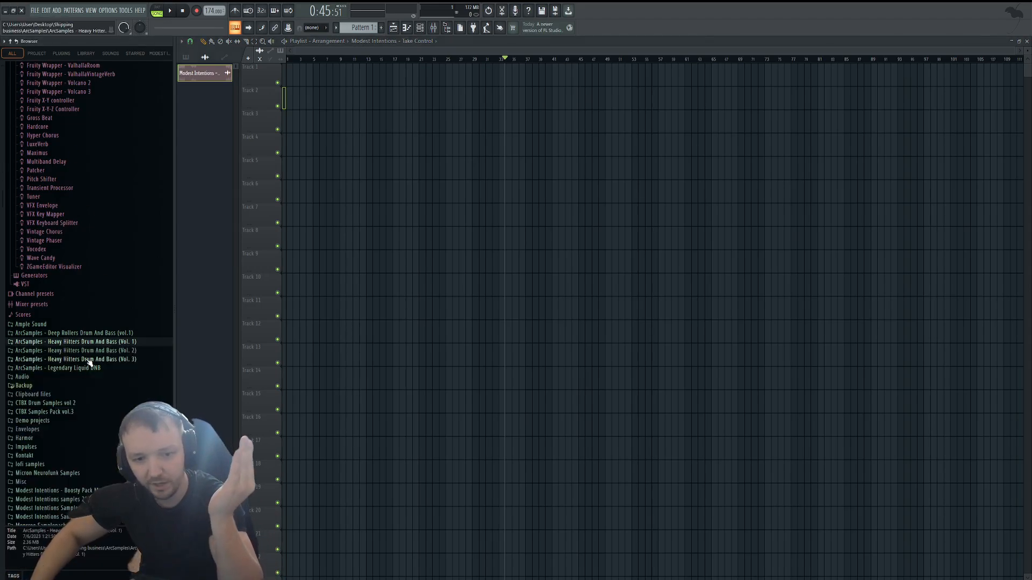
{"action": "left_click", "coordinate": [87, 359]}
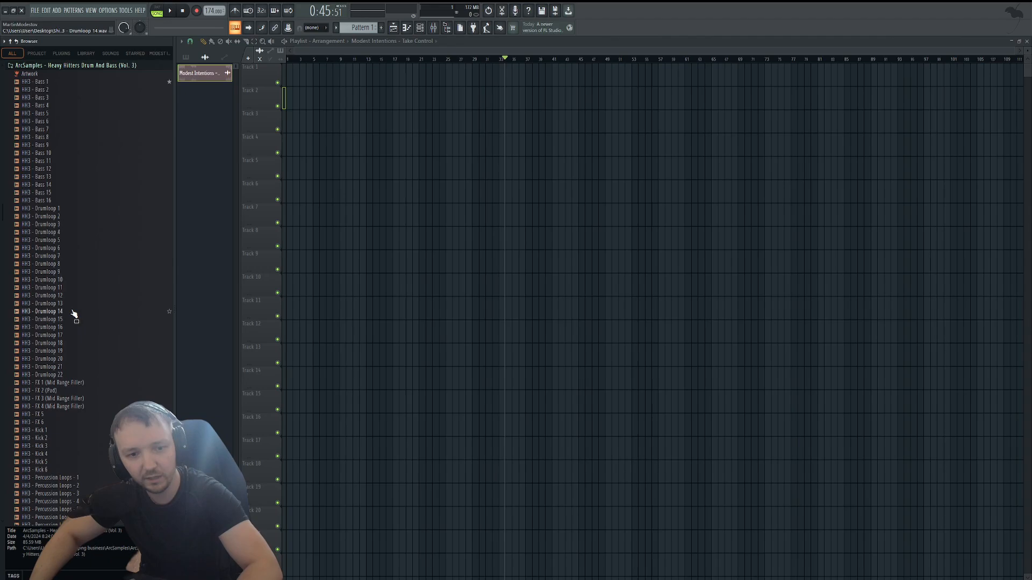
{"action": "left_click_drag", "start_coordinate": [74, 314], "coordinate": [237, 97]}
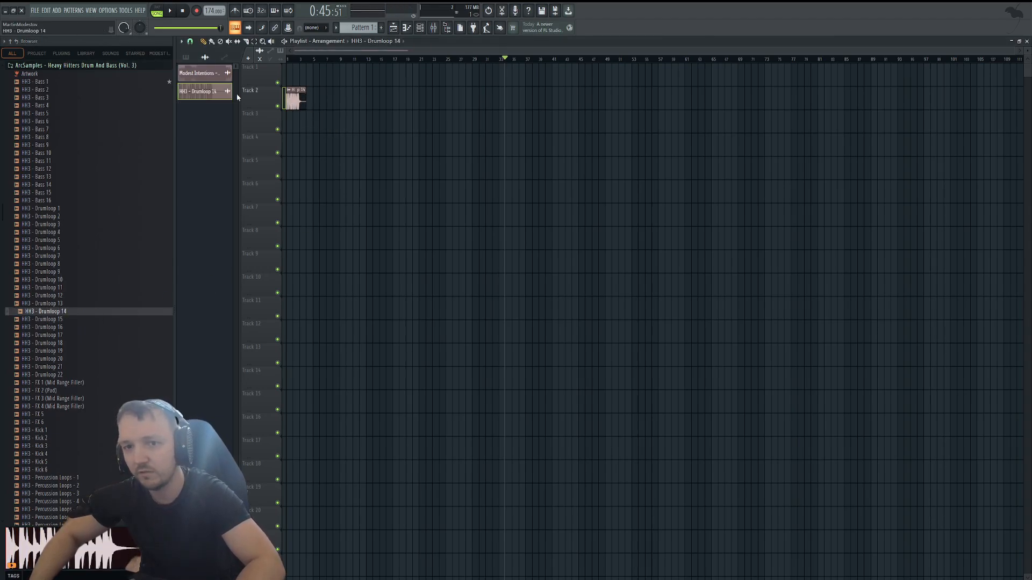
Repeat the drum loop clip on Track 2 to fill four bars and set the loop region over bars 1 to 4.
{"action": "right_click", "coordinate": [296, 96], "text": "ctrl"}
{"action": "left_click_drag", "start_coordinate": [933, 89], "coordinate": [723, 103]}
{"action": "right_click", "coordinate": [380, 196], "text": "ctrl"}
{"action": "left_click_drag", "start_coordinate": [552, 60], "coordinate": [153, 138]}
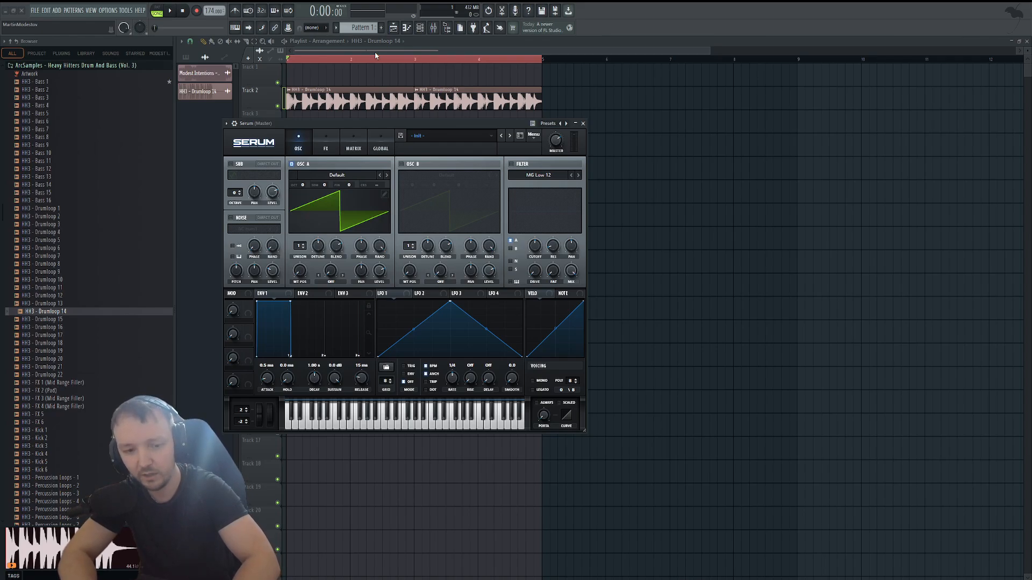
Rename the Serum channel KICK MID BASS and move its window clear of the drum clips.
{"action": "type", "text": "KICK MID BASS"}
{"action": "key", "text": "Return"}
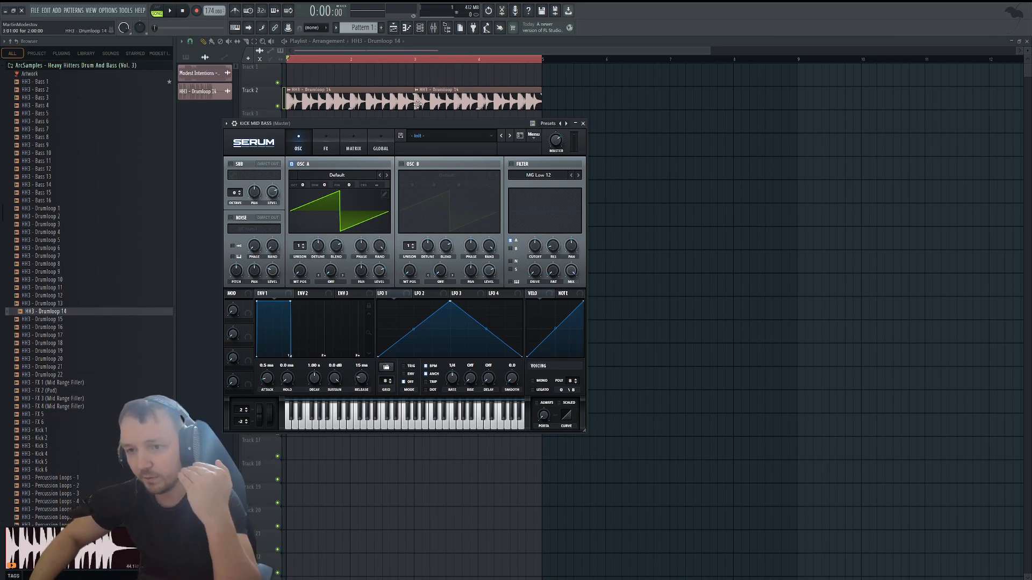
{"action": "left_click_drag", "start_coordinate": [429, 147], "coordinate": [539, 144]}
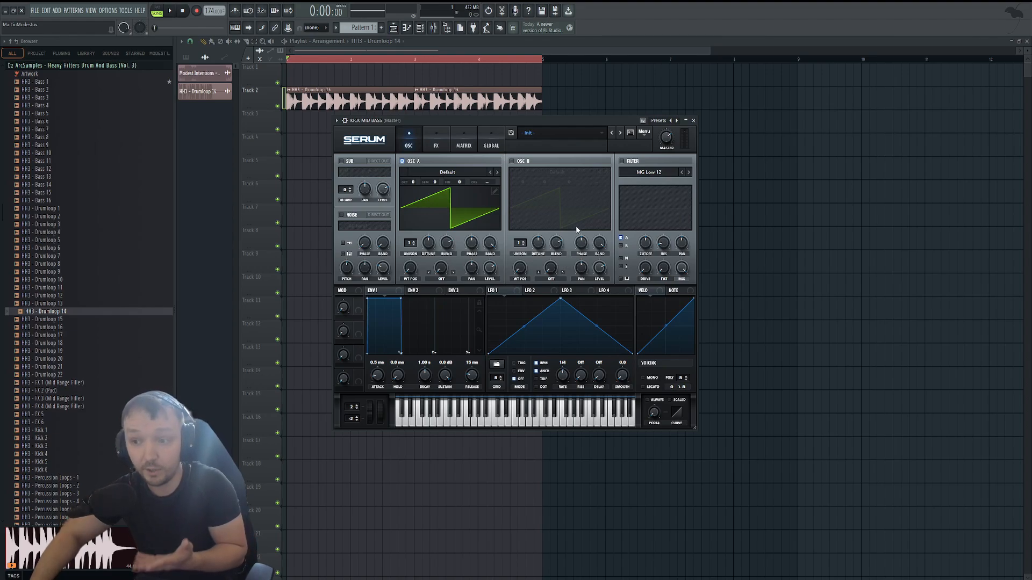
{"action": "left_click_drag", "start_coordinate": [507, 124], "coordinate": [509, 123]}
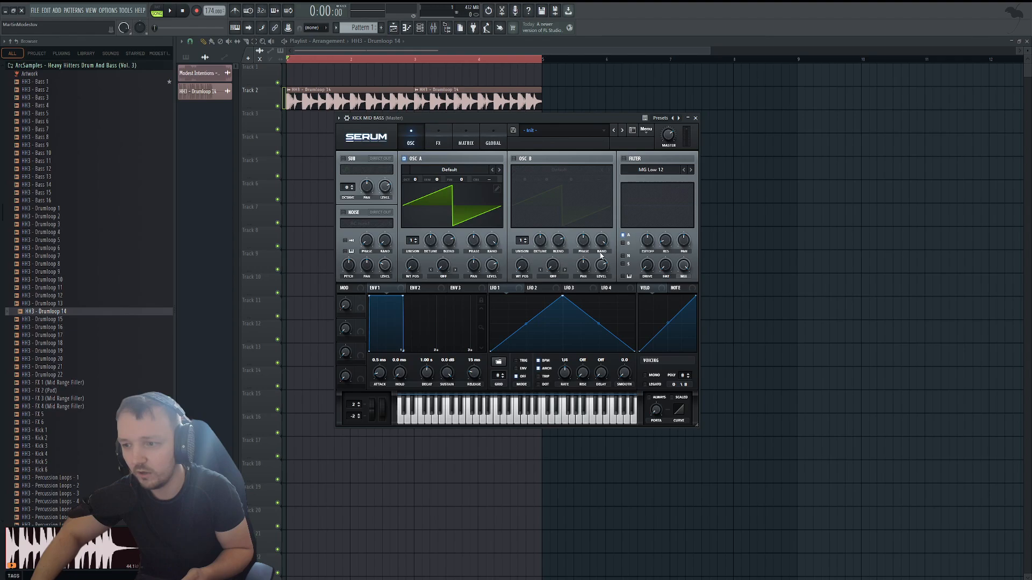
Load the ICanHasKick wavetable in oscillator A, raise its wavetable position and set its octave to -2.
{"action": "left_click", "coordinate": [237, 28]}
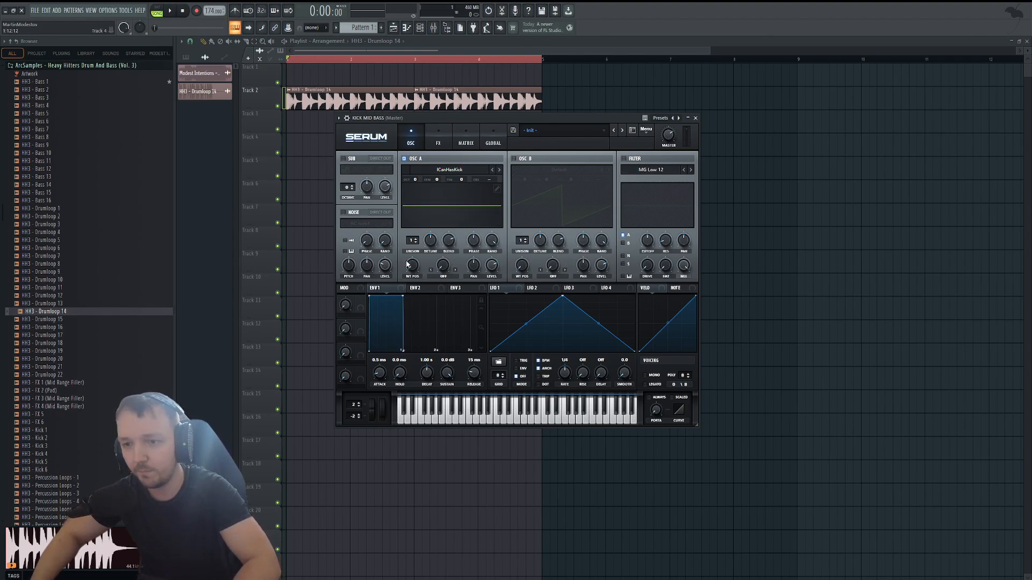
{"action": "key", "text": "v"}
{"action": "left_click_drag", "start_coordinate": [411, 265], "coordinate": [423, 218]}
{"action": "left_click_drag", "start_coordinate": [415, 180], "coordinate": [416, 198]}
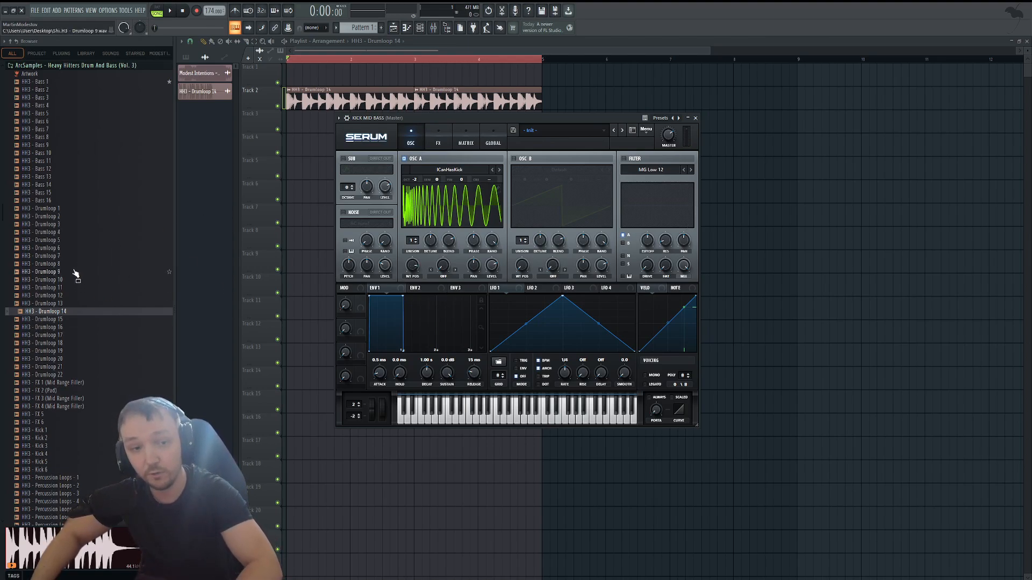
Audition the HH3 kick samples and load HH3 - Kick 3 as oscillator A's wavetable.
{"action": "scroll", "coordinate": [92, 251], "scroll_direction": "down", "scroll_amount": 4}
{"action": "left_click", "coordinate": [48, 351]}
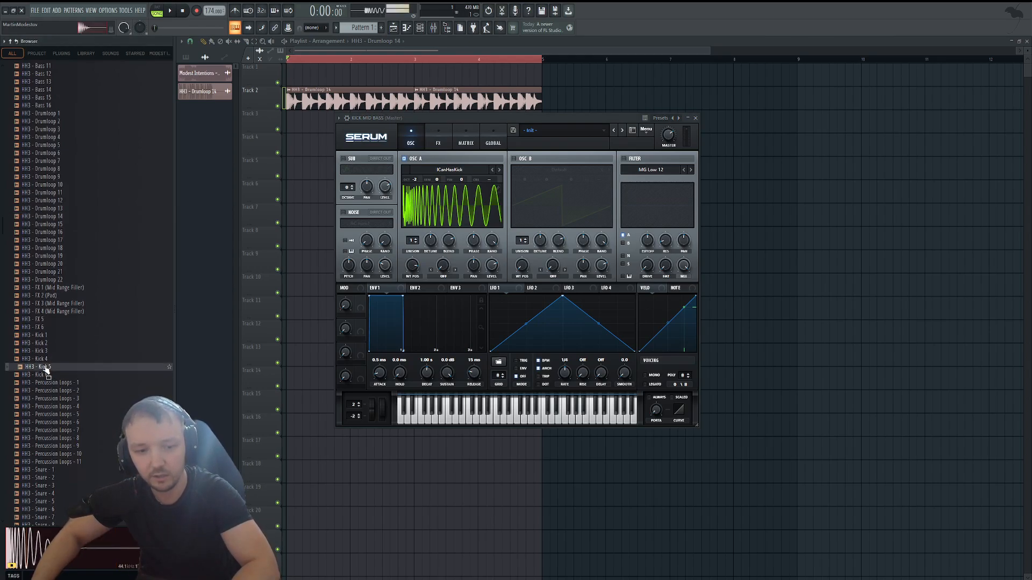
{"action": "left_click_drag", "start_coordinate": [49, 351], "coordinate": [458, 216]}
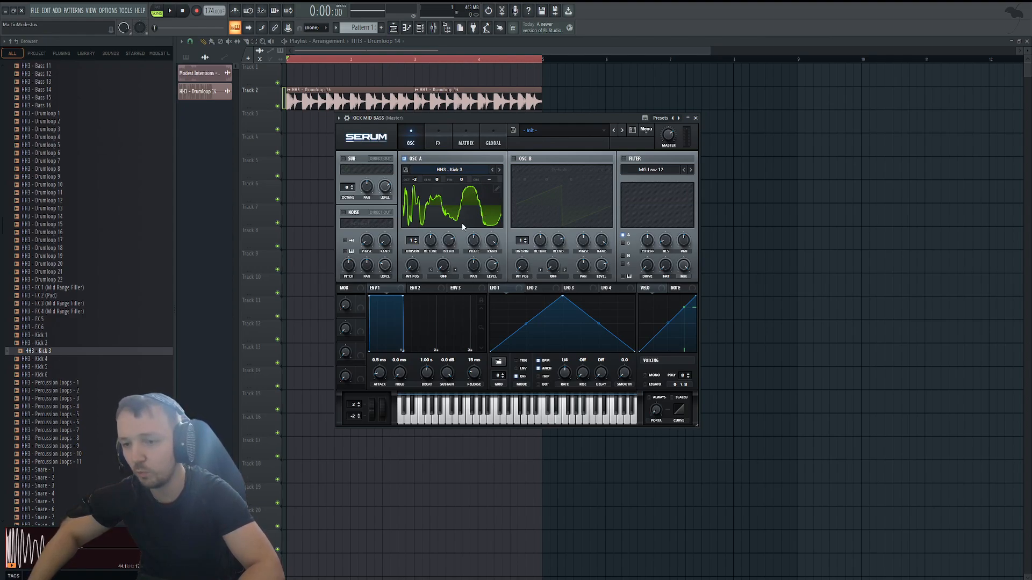
Shape LFO 1 into a falling curve in envelope mode and enable the filter with LFO 1 modulating its cutoff.
{"action": "left_click_drag", "start_coordinate": [562, 298], "coordinate": [491, 297]}
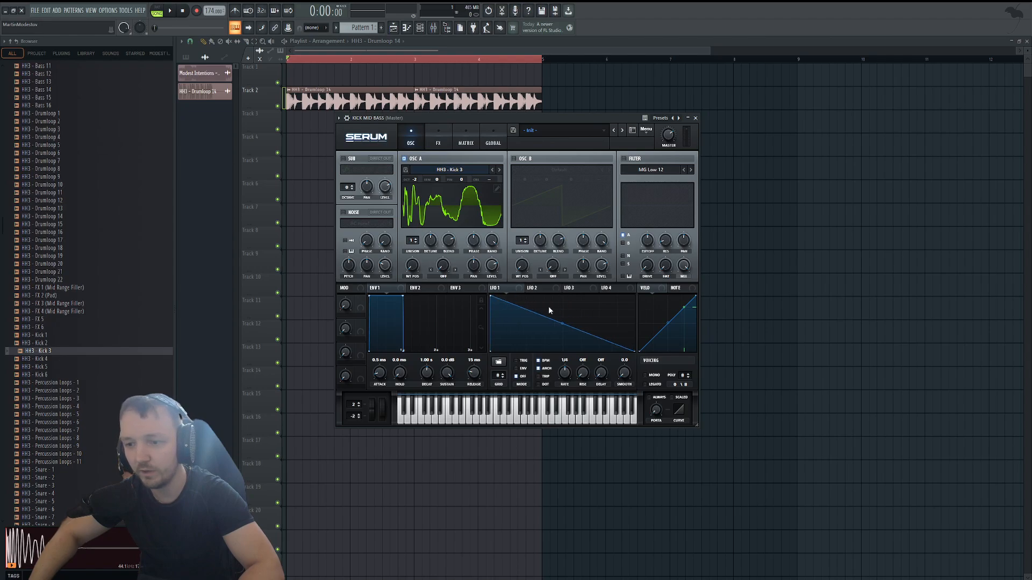
{"action": "left_click_drag", "start_coordinate": [563, 324], "coordinate": [563, 332]}
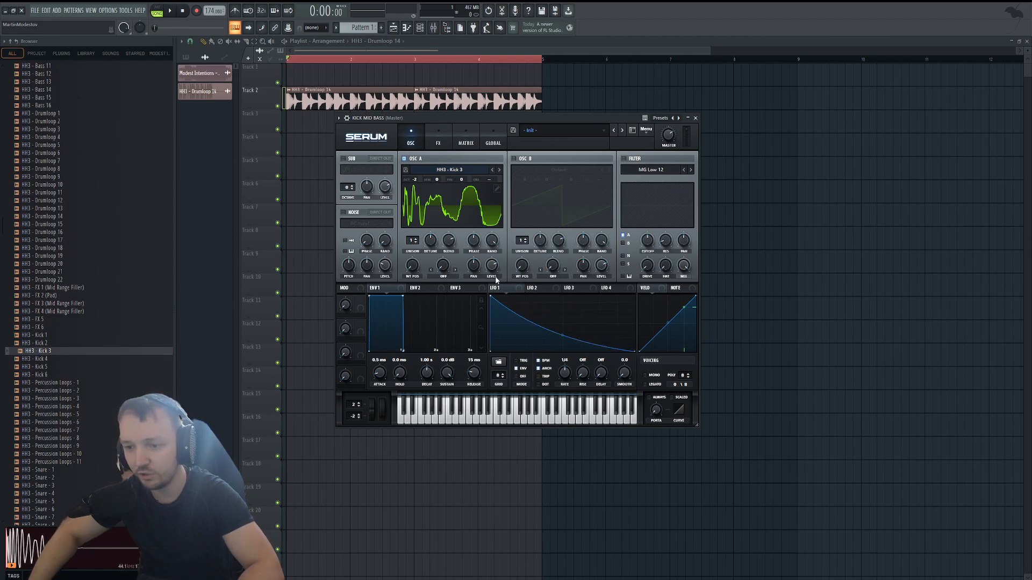
{"action": "left_click", "coordinate": [624, 158]}
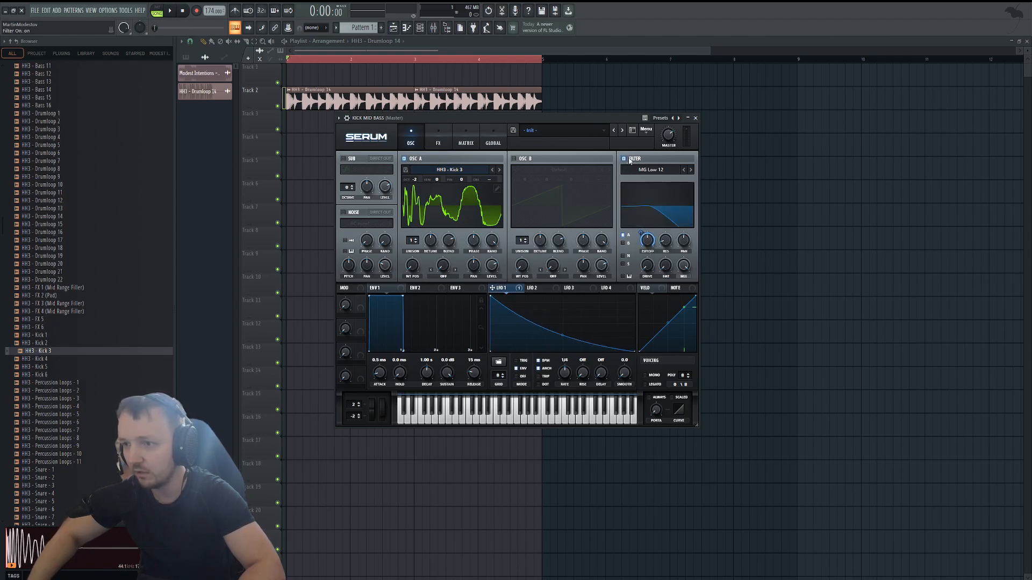
Draw four consecutive one-beat F4 notes filling the first bar of the KICK MID BASS piano roll.
{"action": "left_click", "coordinate": [421, 28]}
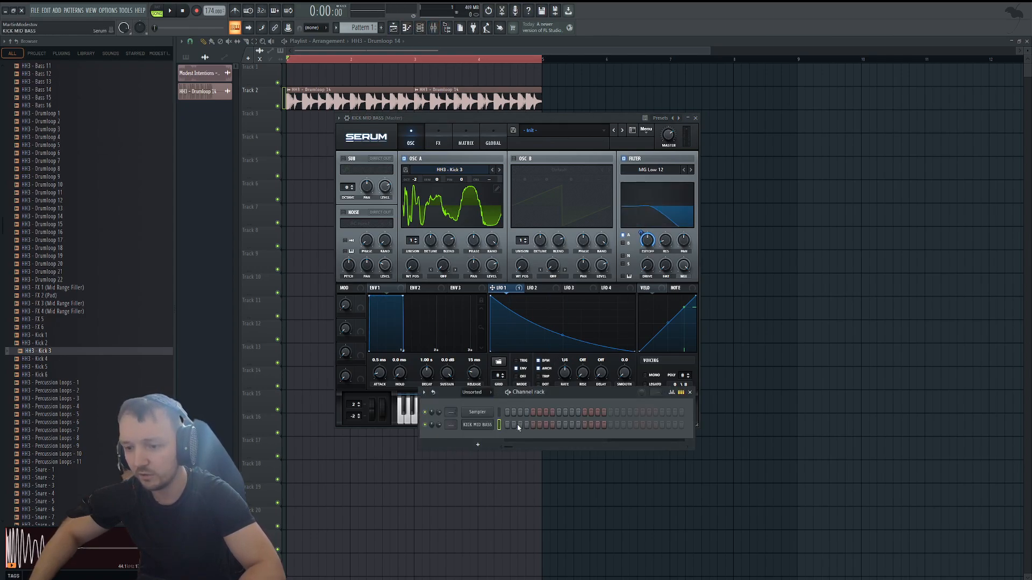
{"action": "key", "text": "F7"}
{"action": "left_click", "coordinate": [452, 250]}
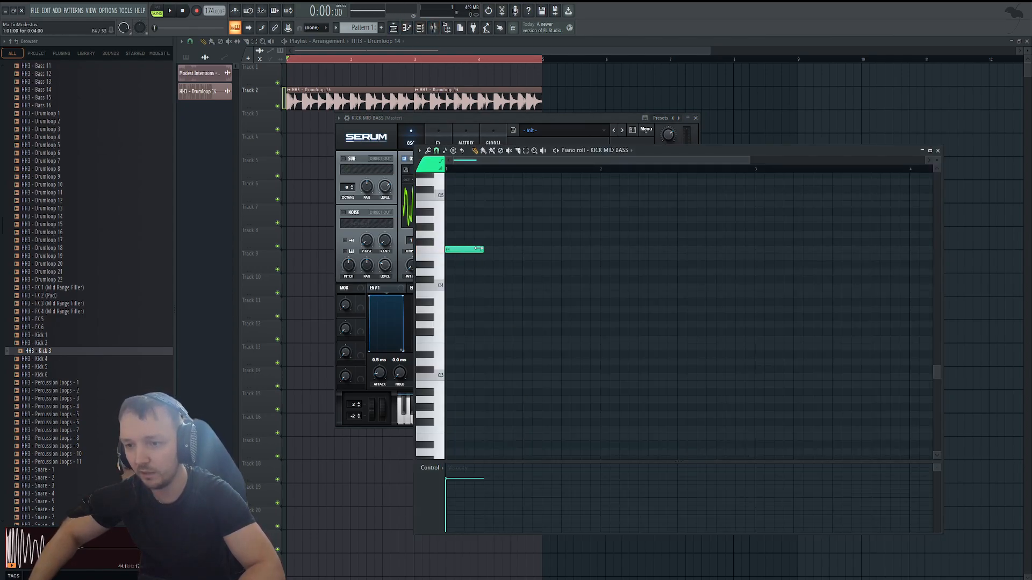
{"action": "left_click", "coordinate": [493, 249]}
{"action": "left_click", "coordinate": [543, 249]}
{"action": "left_click", "coordinate": [568, 249]}
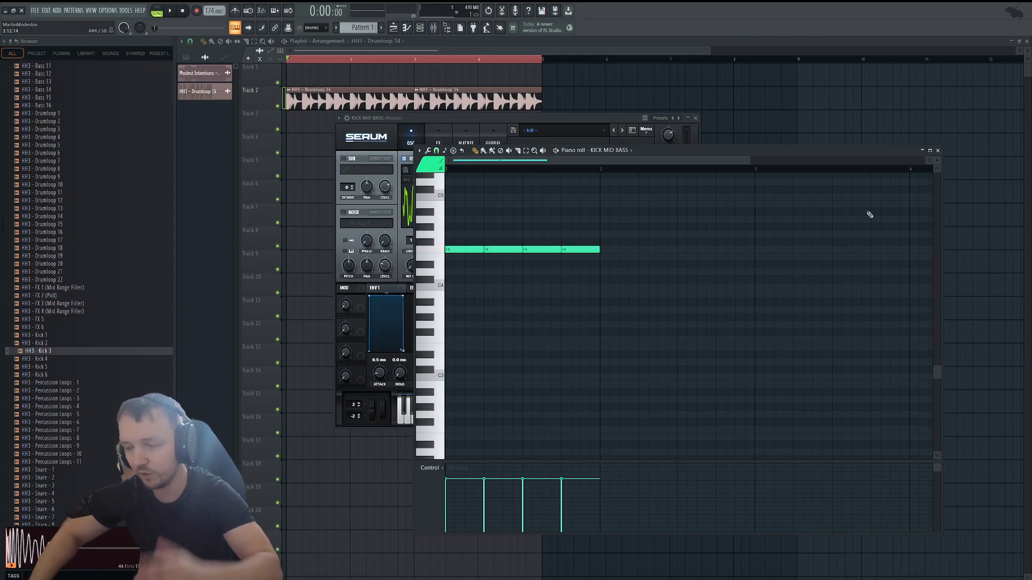
{"action": "left_click", "coordinate": [938, 150]}
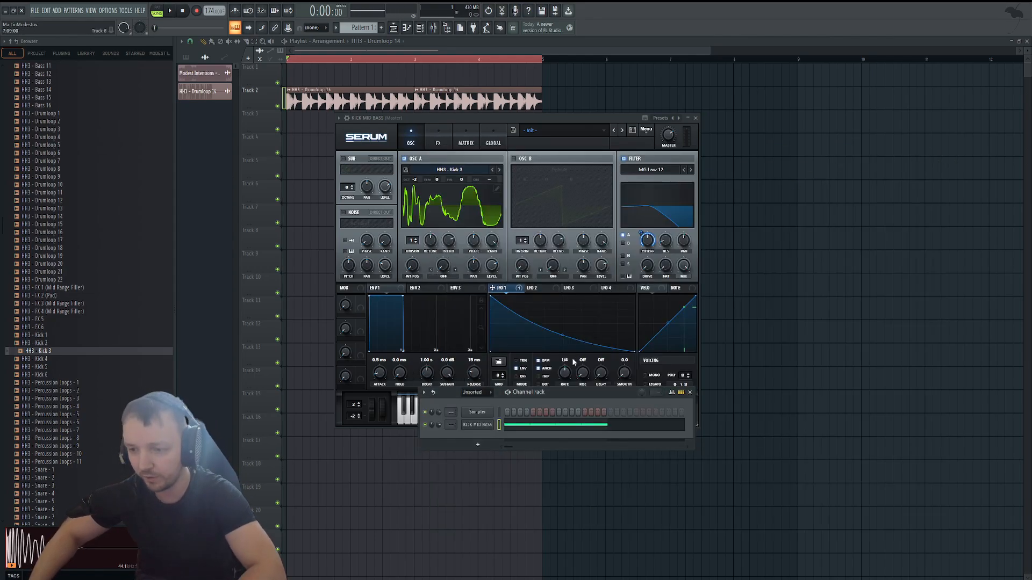
Switch playback to pattern mode and set LFO 1's rate to 1/2 while listening to the bass pattern.
{"action": "key", "text": "space"}
{"action": "key", "text": "space"}
{"action": "left_click", "coordinate": [157, 10]}
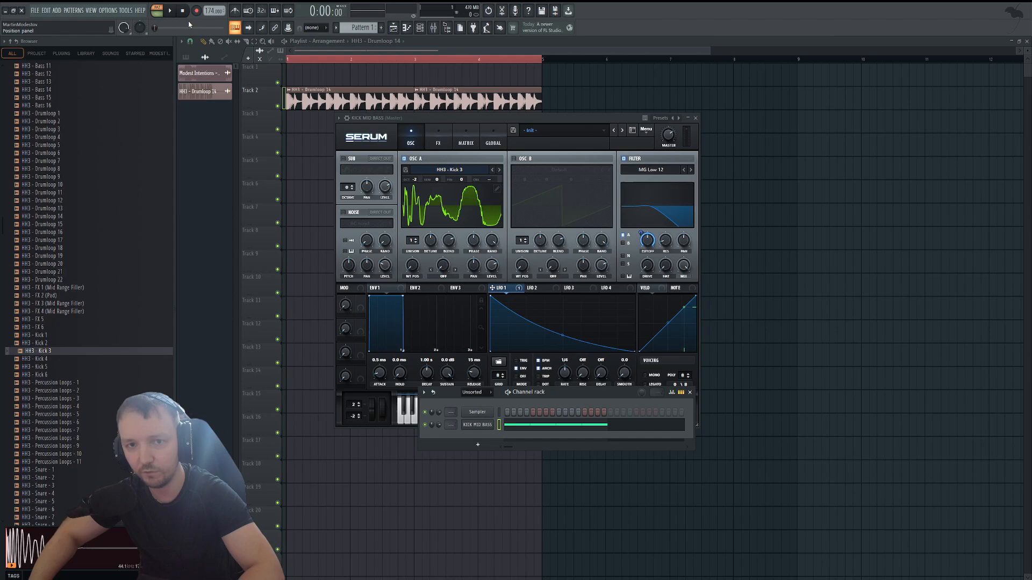
{"action": "key", "text": "space"}
{"action": "left_click_drag", "start_coordinate": [578, 393], "coordinate": [576, 422]}
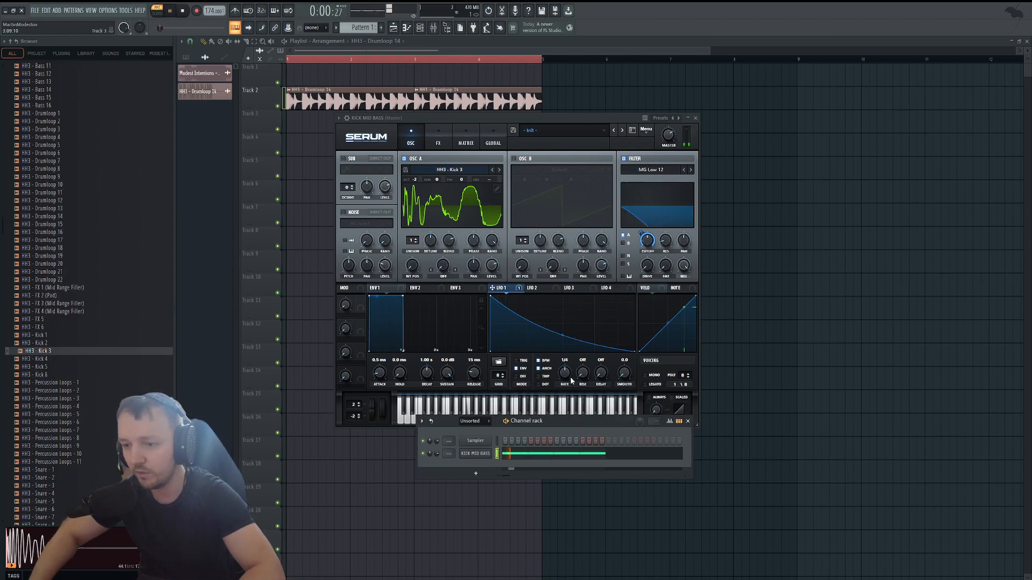
{"action": "left_click_drag", "start_coordinate": [565, 373], "coordinate": [565, 379]}
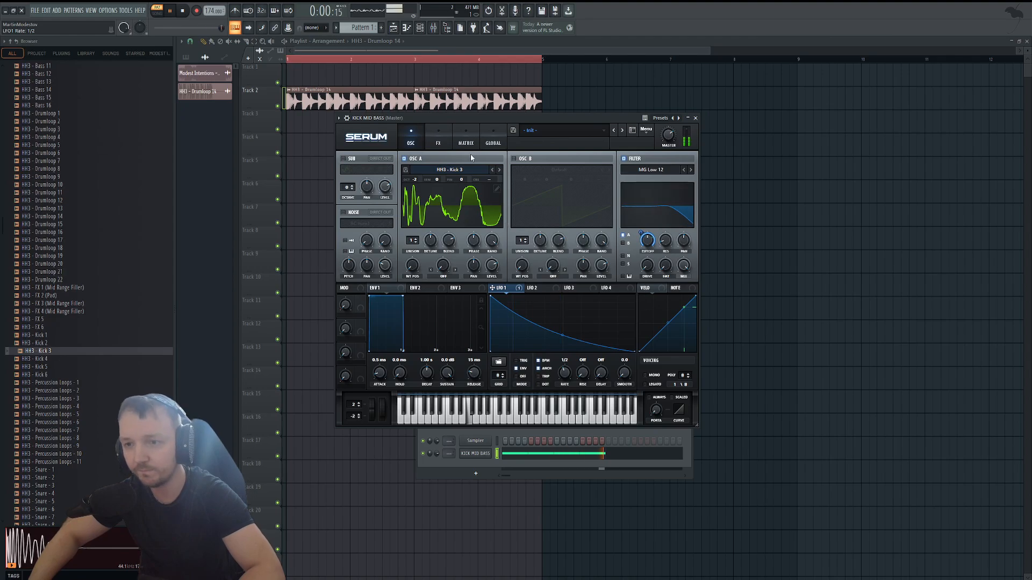
{"action": "key", "text": "space"}
Enable Serum's EQ effect and make the low band a low cut with Q at about 48%, adjusting its frequency.
{"action": "left_click", "coordinate": [438, 141]}
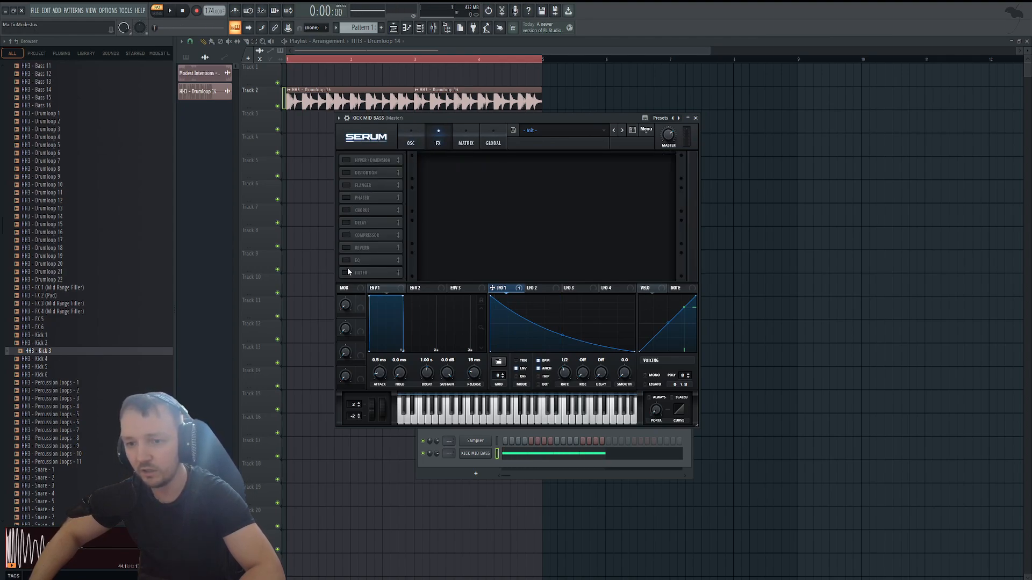
{"action": "left_click", "coordinate": [347, 260]}
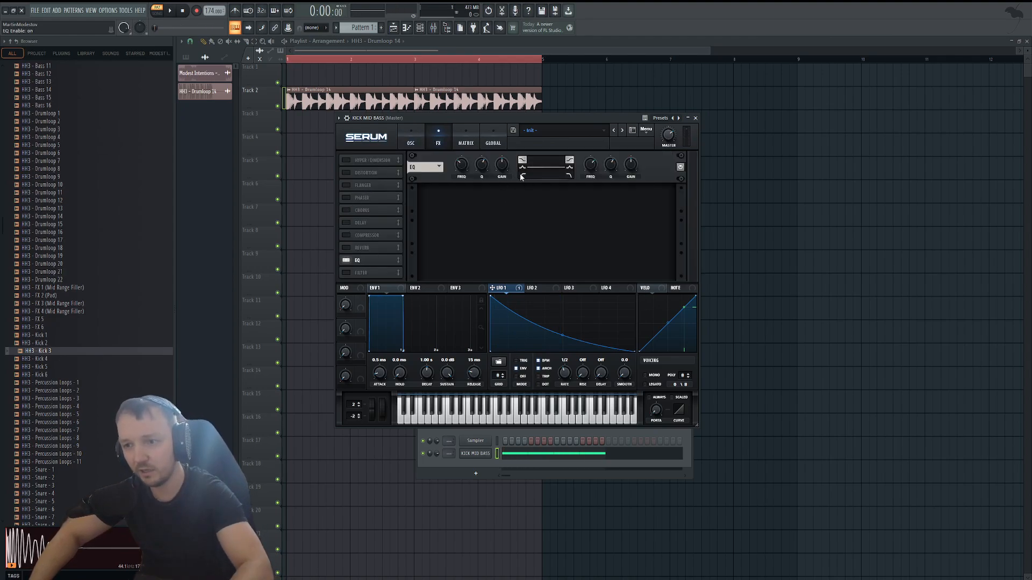
{"action": "left_click_drag", "start_coordinate": [479, 164], "coordinate": [476, 173]}
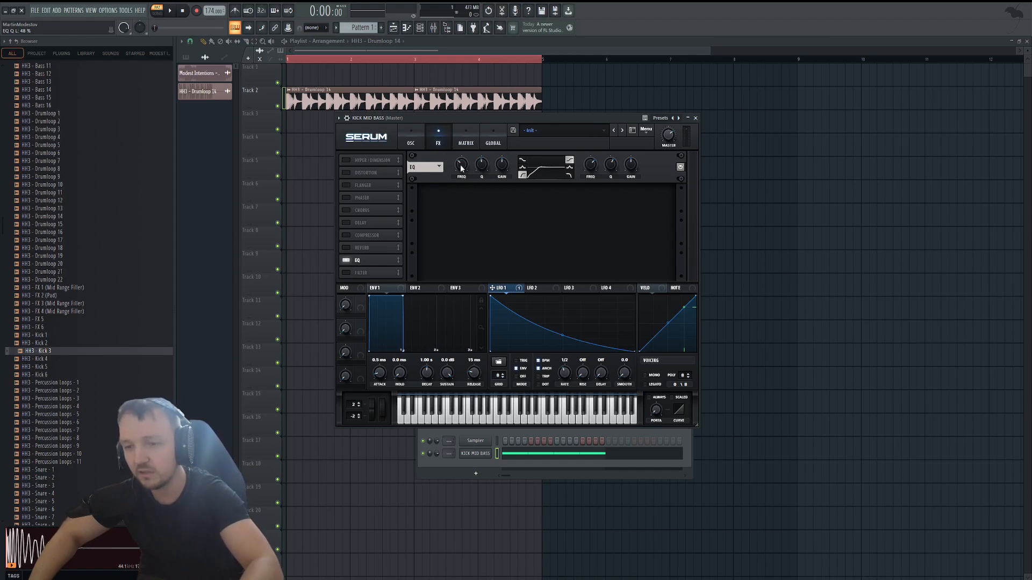
{"action": "left_click_drag", "start_coordinate": [463, 165], "coordinate": [462, 163]}
{"action": "key", "text": "space"}
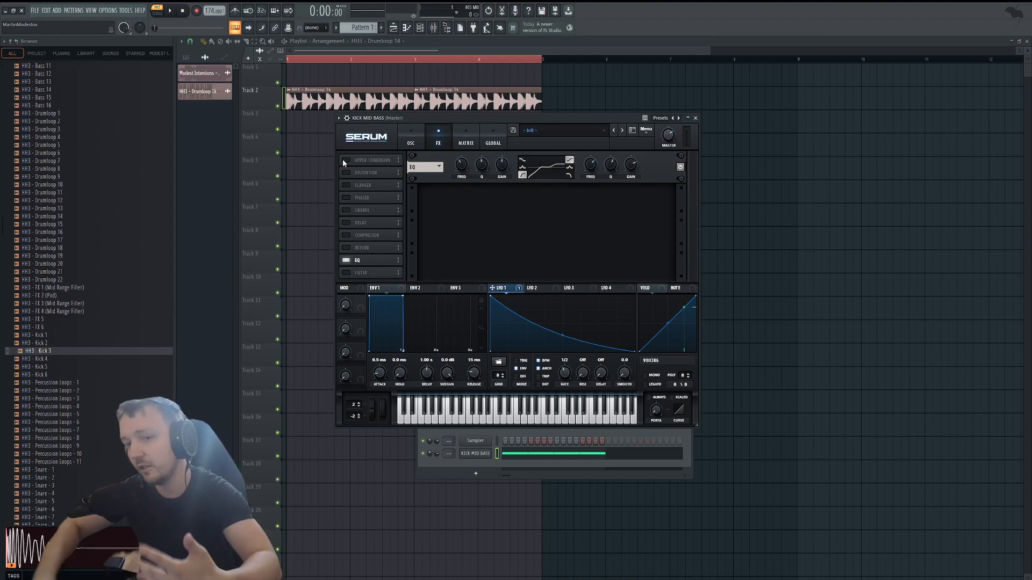
Enable Serum's distortion in SoftClip mode and add Hyper/Dimension with a small dimension size.
{"action": "left_click", "coordinate": [346, 172]}
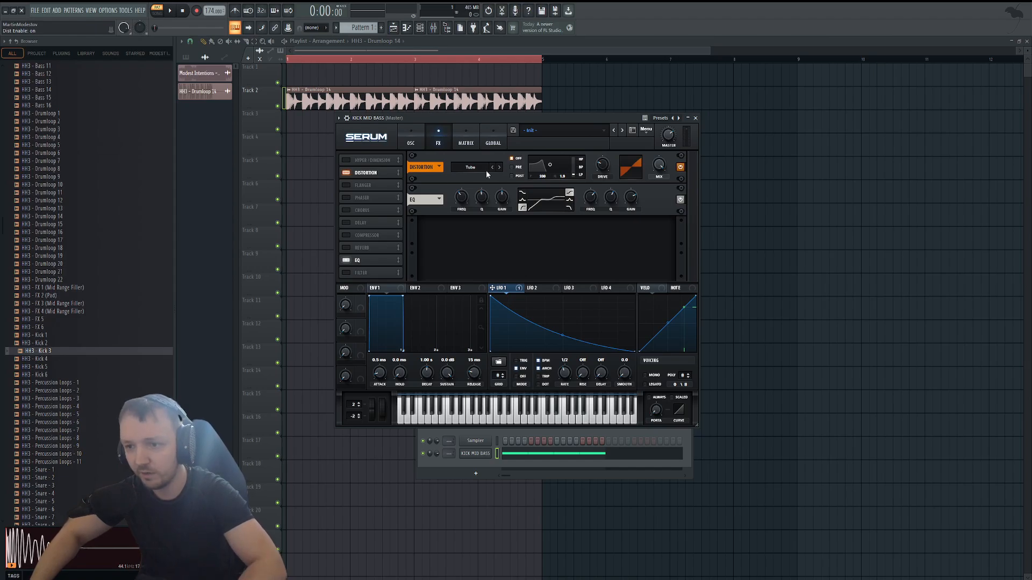
{"action": "key", "text": "space"}
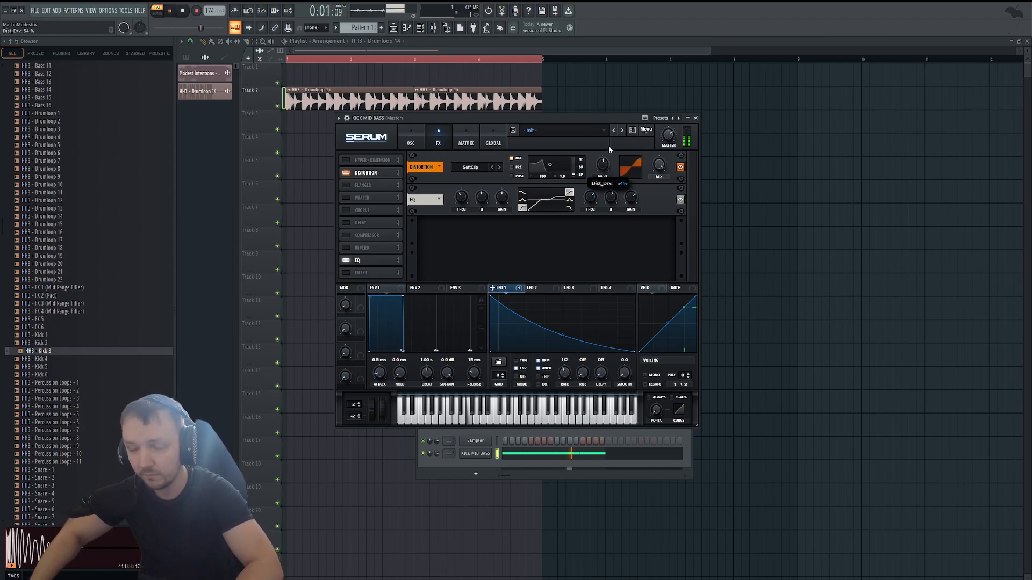
{"action": "left_click", "coordinate": [347, 161]}
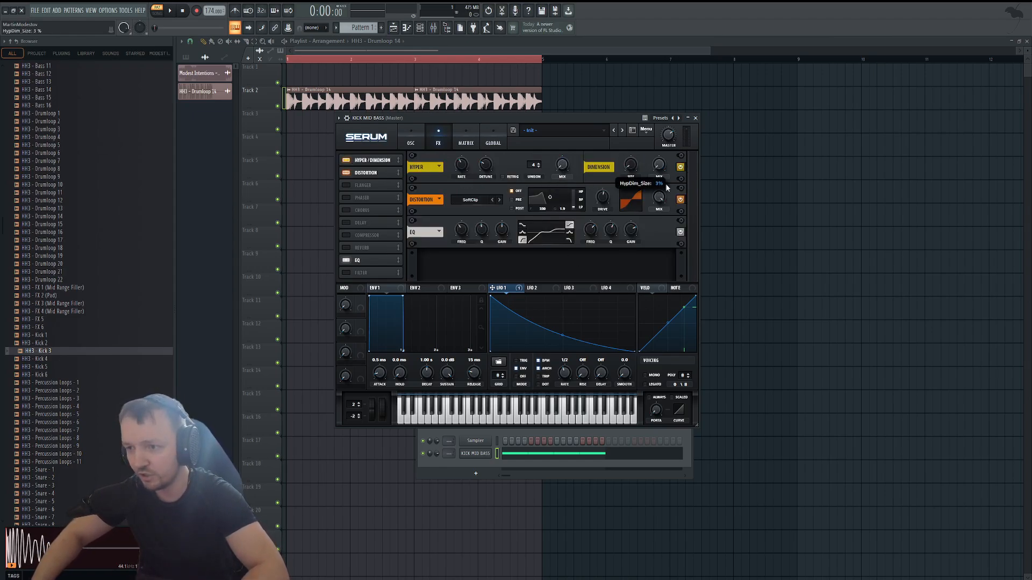
{"action": "key", "text": "space"}
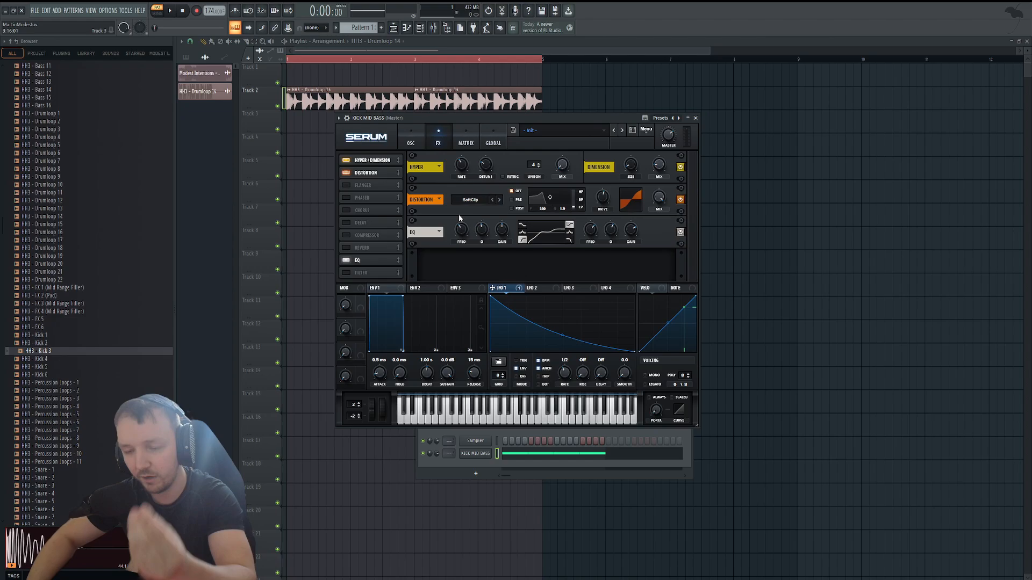
Move the Serum window aside and fine-tune the EQ high band's frequency while the pattern plays.
{"action": "left_click_drag", "start_coordinate": [535, 117], "coordinate": [747, 80]}
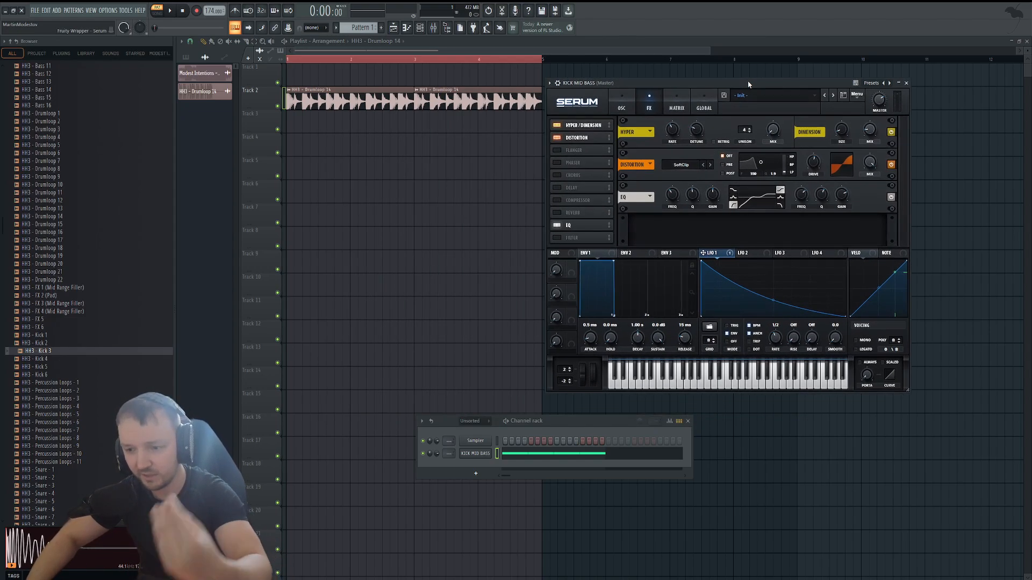
{"action": "key", "text": "space"}
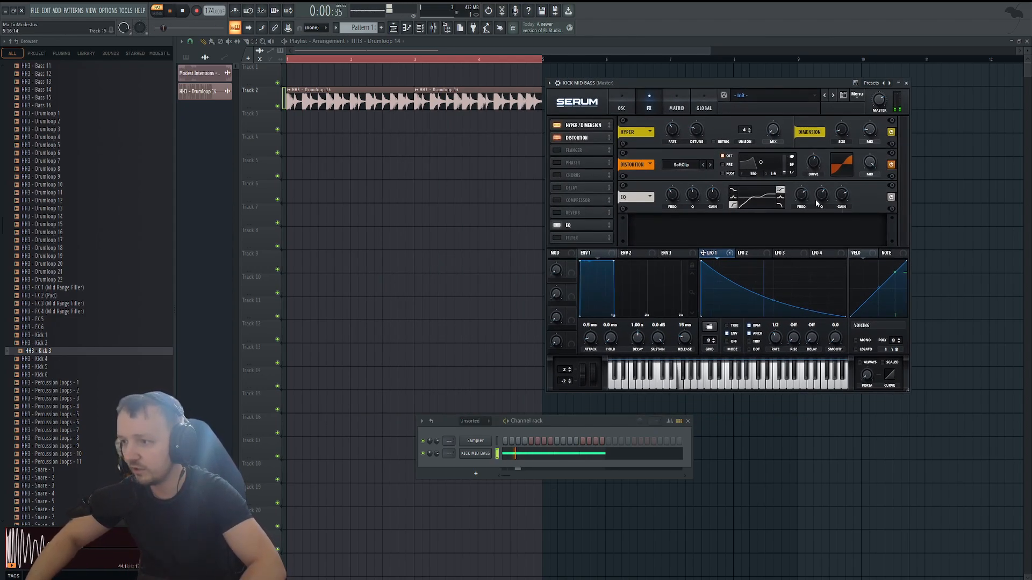
{"action": "mouse_move", "coordinate": [802, 194]}
{"action": "left_click_drag", "start_coordinate": [798, 195], "coordinate": [799, 192]}
{"action": "key", "text": "space"}
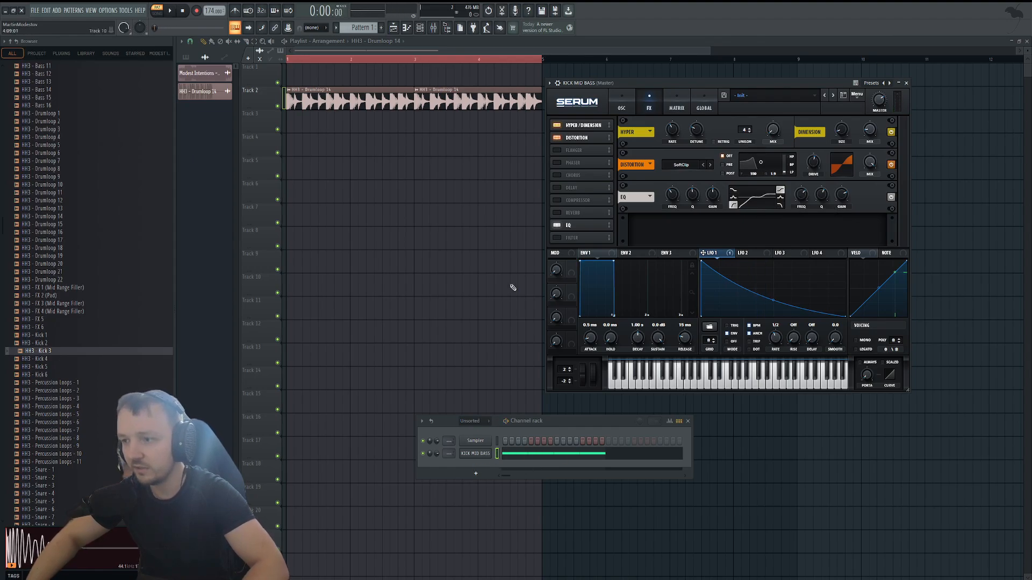
Route the KICK MID BASS channel to mixer insert 2 and name that mixer track MID BASS.
{"action": "left_click", "coordinate": [436, 27]}
{"action": "left_click", "coordinate": [576, 237]}
{"action": "key", "text": "ctrl+l"}
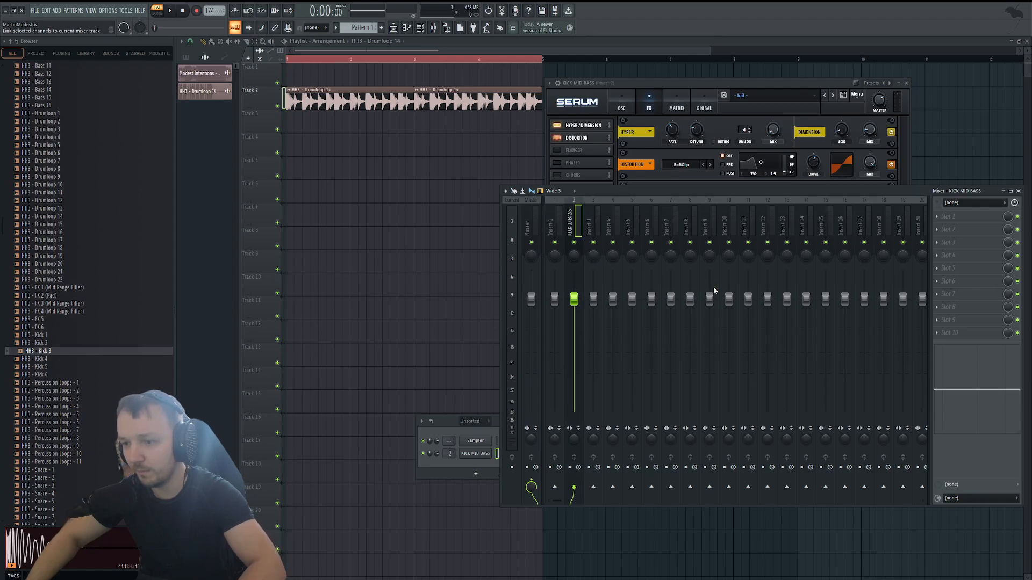
{"action": "key", "text": "Return"}
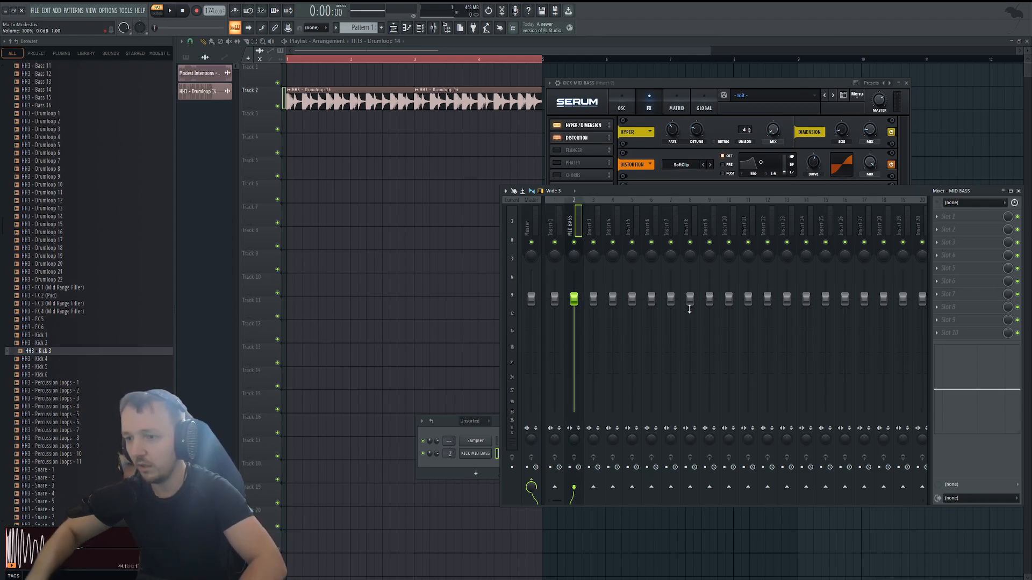
Add Fruity parametric EQ 2 to the MID BASS track with the 40Hz + 18kHz cut preset and raise the low cut frequency during playback.
{"action": "left_click", "coordinate": [679, 443]}
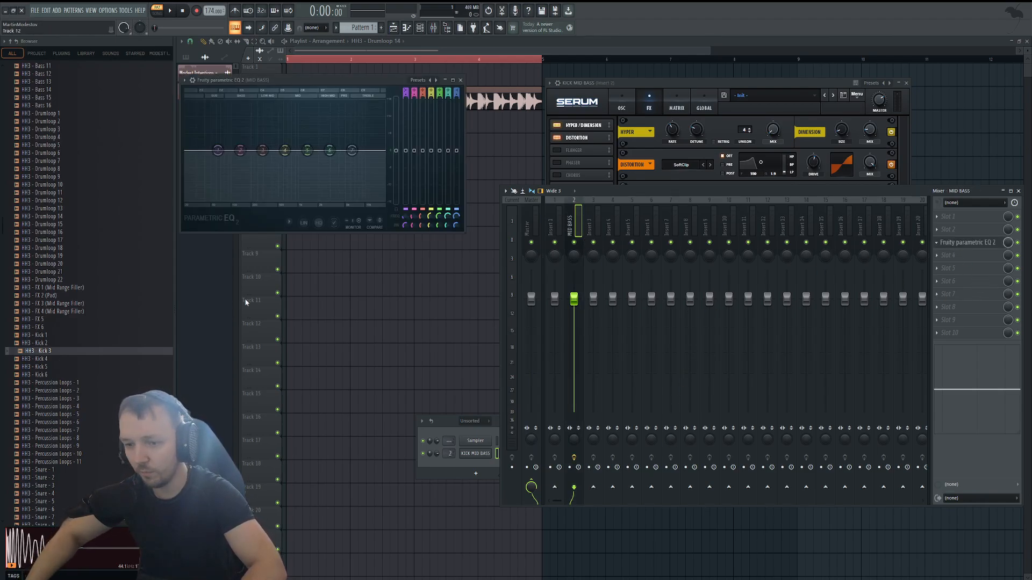
{"action": "left_click", "coordinate": [297, 156]}
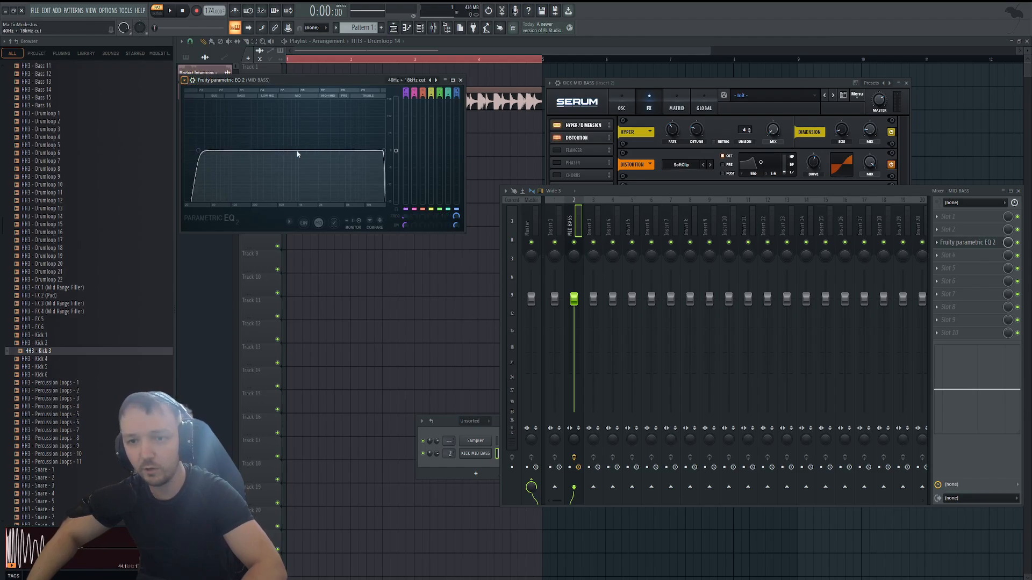
{"action": "key", "text": "space"}
{"action": "left_click_drag", "start_coordinate": [405, 217], "coordinate": [405, 194]}
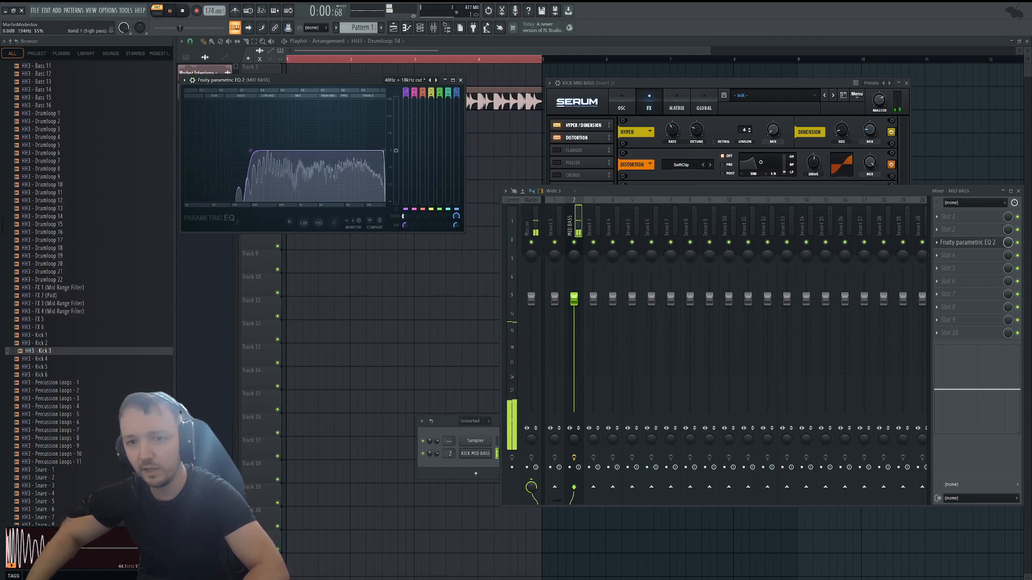
{"action": "key", "text": "space"}
Add a new Serum channel and enable its second oscillator with the default saw wavetable.
{"action": "left_click", "coordinate": [465, 464]}
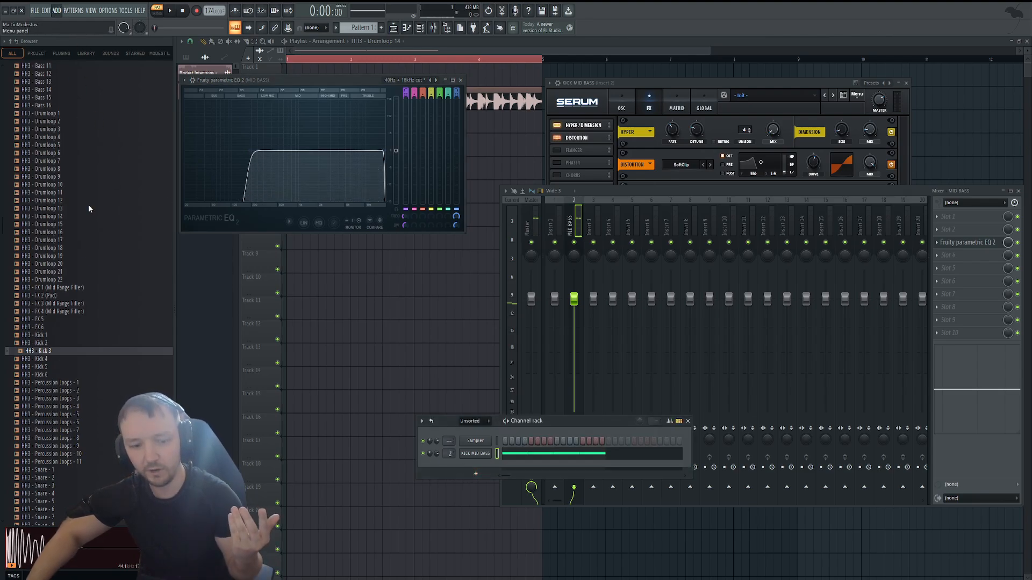
{"action": "left_click", "coordinate": [455, 272]}
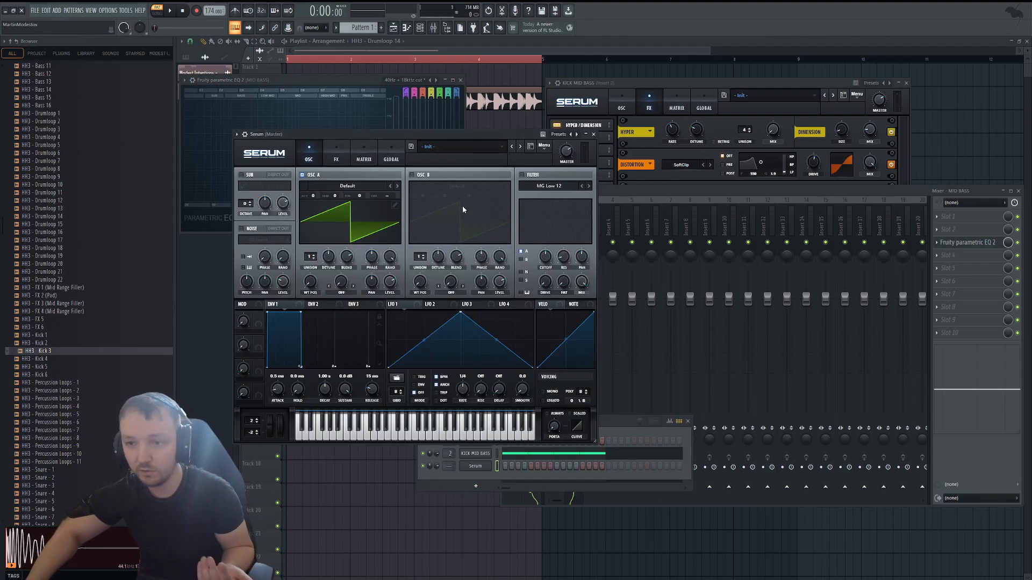
{"action": "left_click", "coordinate": [344, 162]}
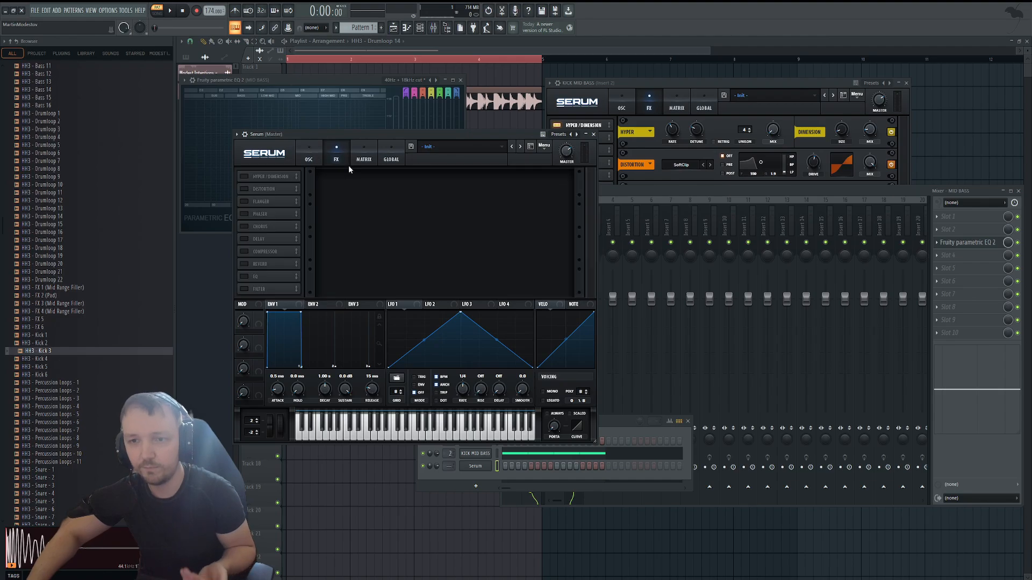
{"action": "left_click", "coordinate": [310, 159]}
{"action": "left_click", "coordinate": [415, 175]}
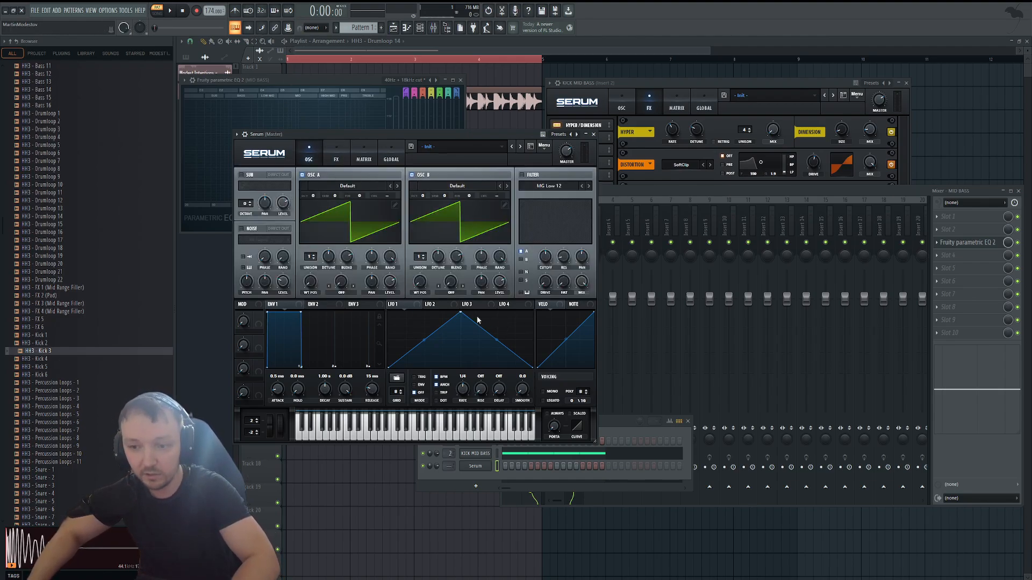
Shape LFO 1 as a falling curve in ENV mode at rate 1/2, assign it to the filter cutoff, and enable the filter for both oscillators.
{"action": "left_click_drag", "start_coordinate": [461, 313], "coordinate": [274, 218]}
{"action": "left_click_drag", "start_coordinate": [463, 342], "coordinate": [462, 353]}
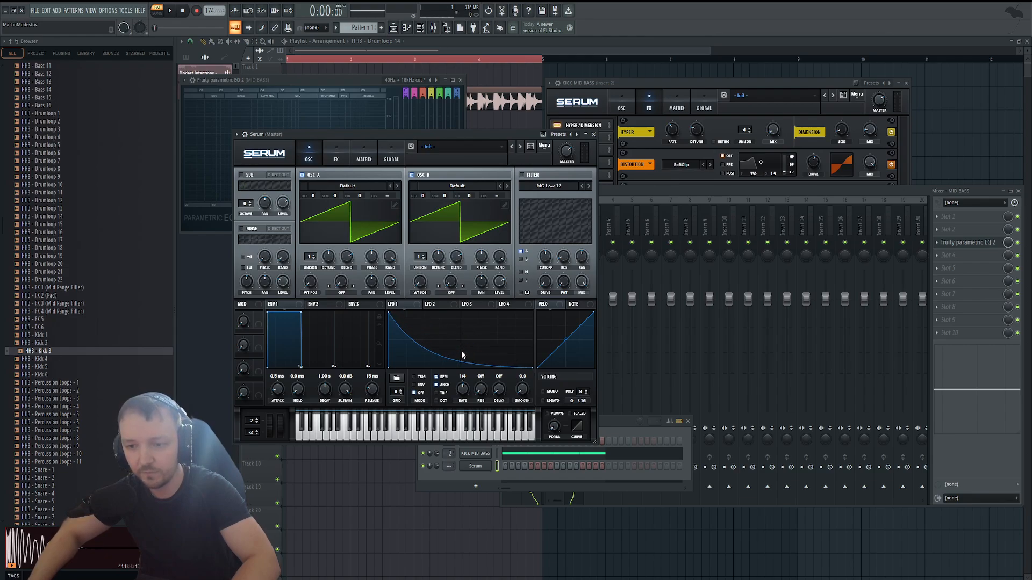
{"action": "left_click_drag", "start_coordinate": [595, 229], "coordinate": [545, 257]}
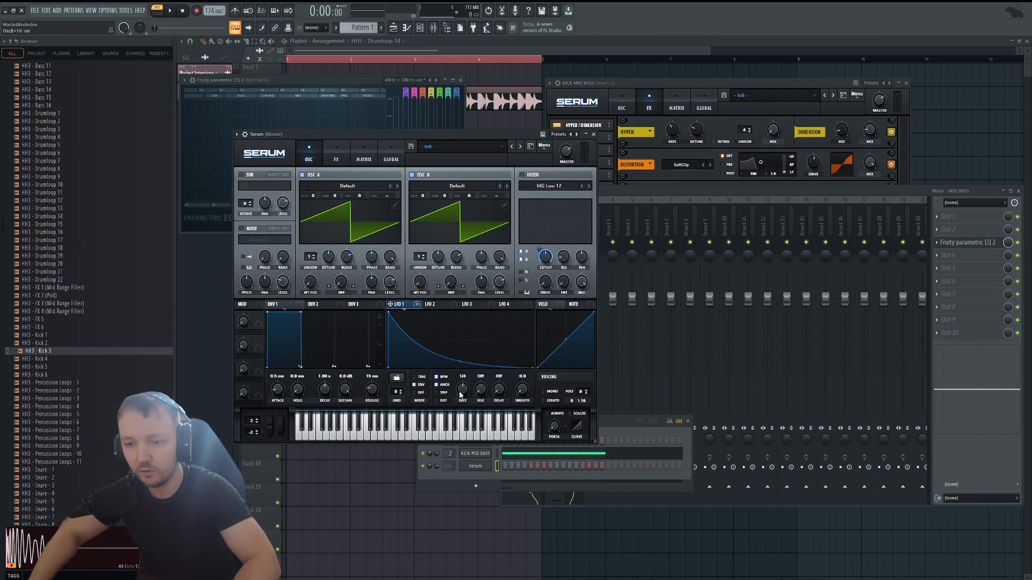
{"action": "left_click_drag", "start_coordinate": [460, 361], "coordinate": [460, 355]}
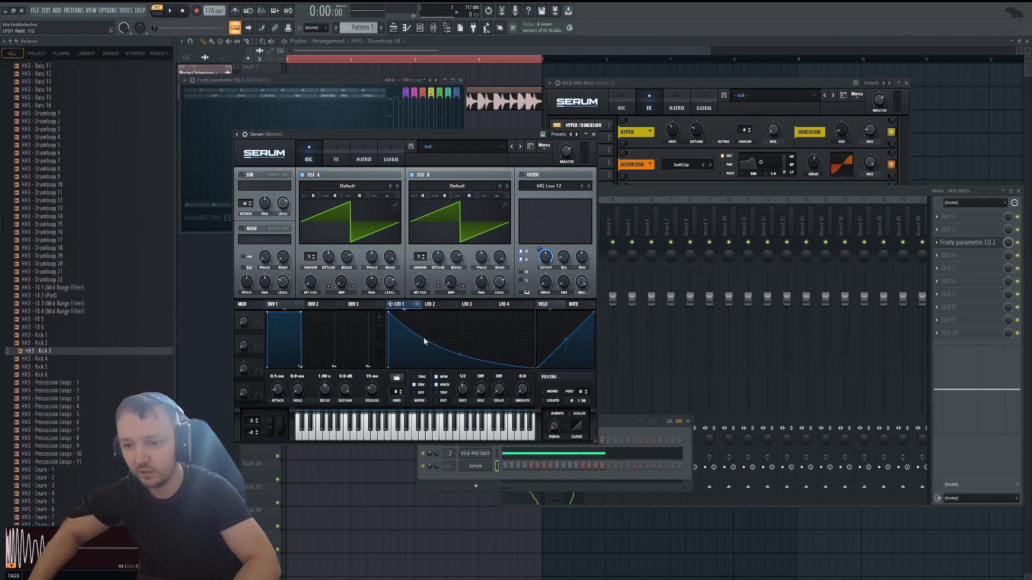
{"action": "left_click", "coordinate": [522, 175]}
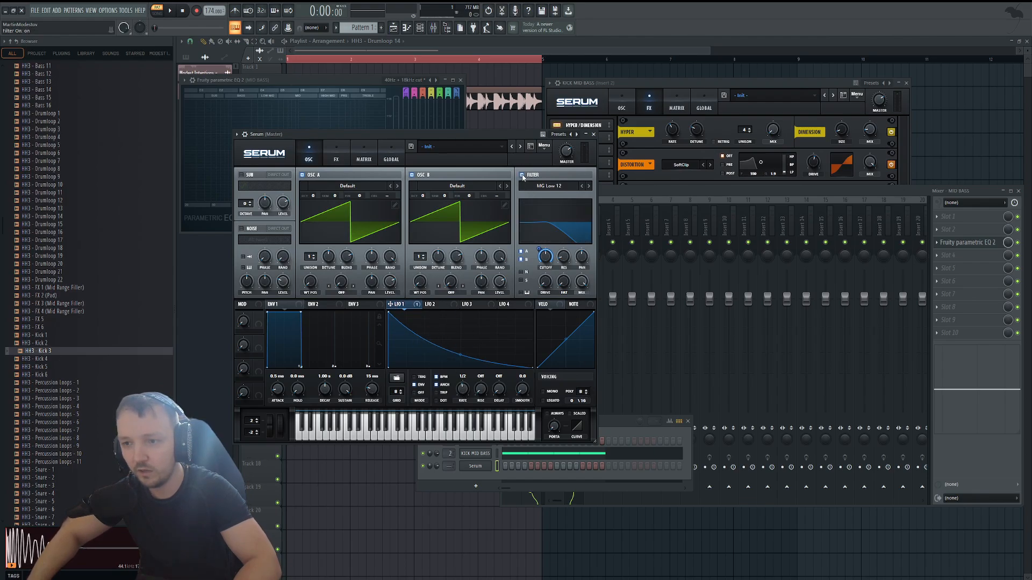
Rename the new Serum channel SAW MID BASS and copy the KICK MID BASS notes into its piano roll.
{"action": "left_click", "coordinate": [533, 455]}
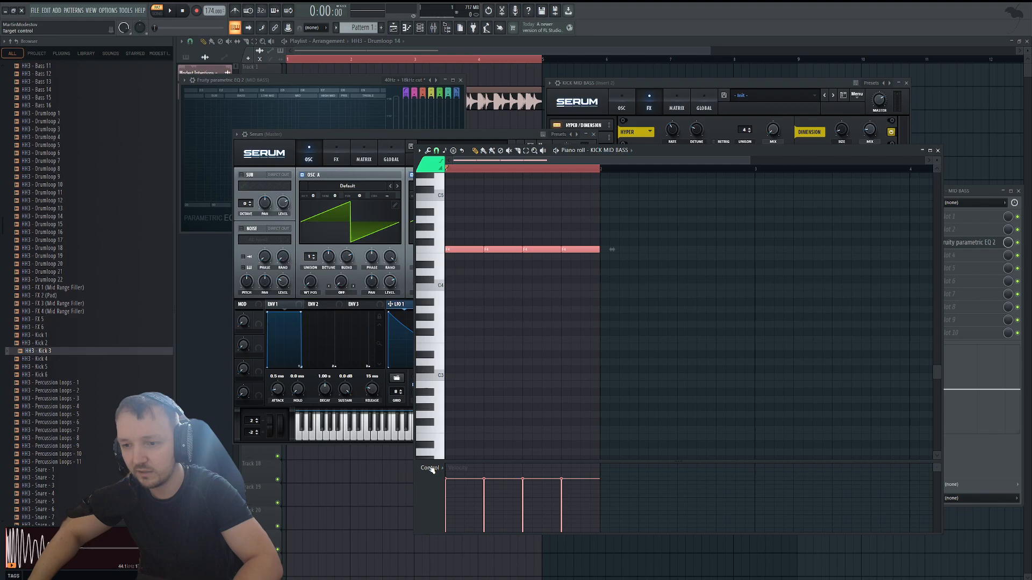
{"action": "left_click", "coordinate": [420, 29]}
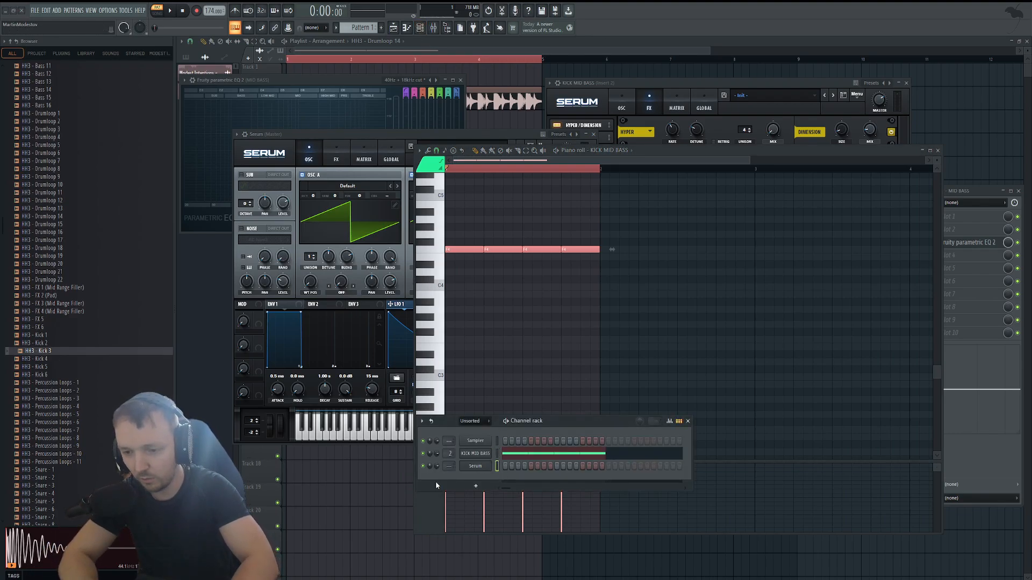
{"action": "type", "text": "SAW MID BASS"}
{"action": "key", "text": "Return"}
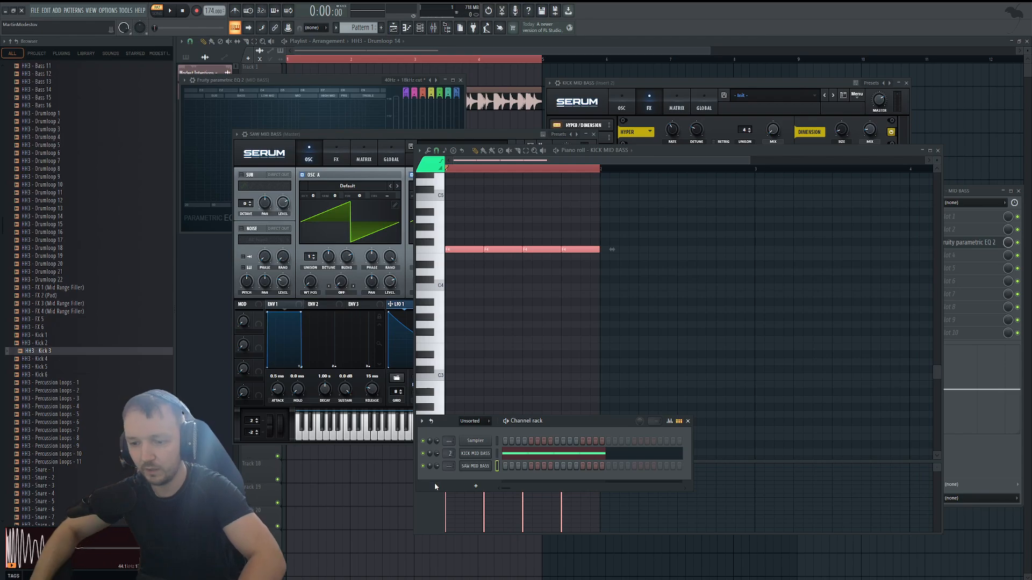
{"action": "key", "text": "F7"}
{"action": "key", "text": "ctrl+v"}
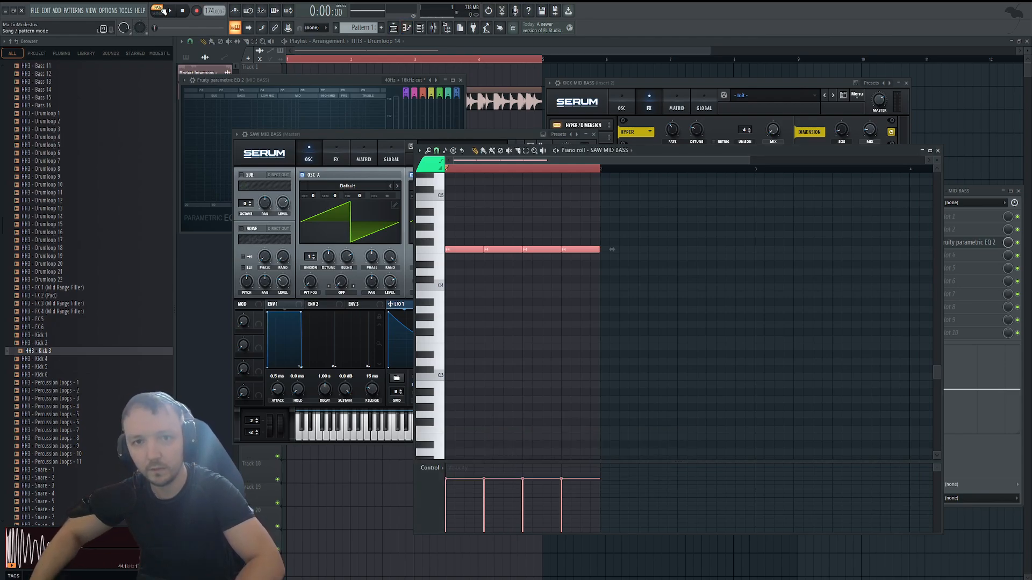
Lower oscillators A and B of SAW MID BASS to octave -2 while the pattern plays.
{"action": "key", "text": "space"}
{"action": "left_click_drag", "start_coordinate": [313, 196], "coordinate": [313, 200]}
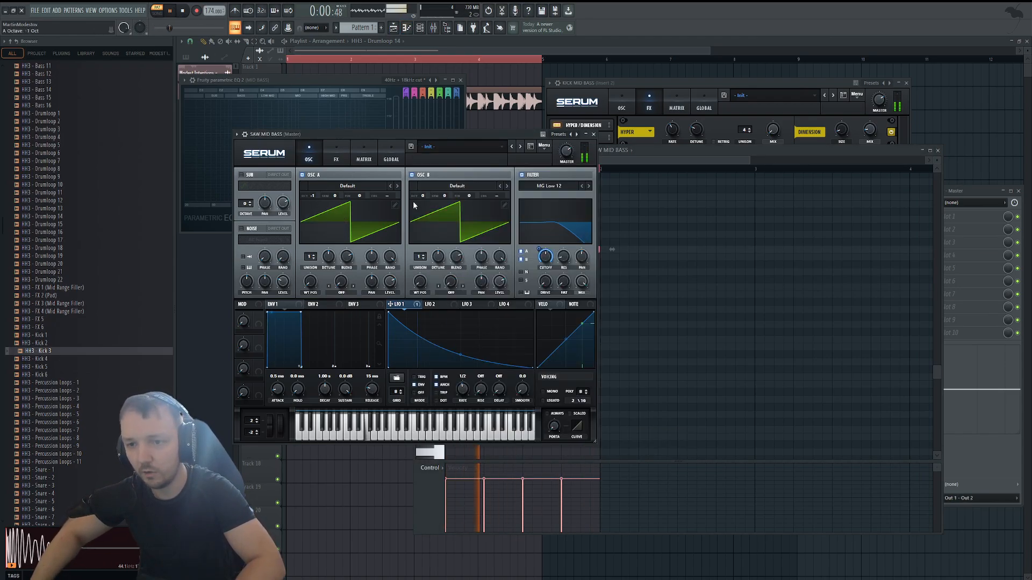
{"action": "left_click_drag", "start_coordinate": [412, 201], "coordinate": [415, 215]}
{"action": "left_click_drag", "start_coordinate": [313, 196], "coordinate": [311, 216]}
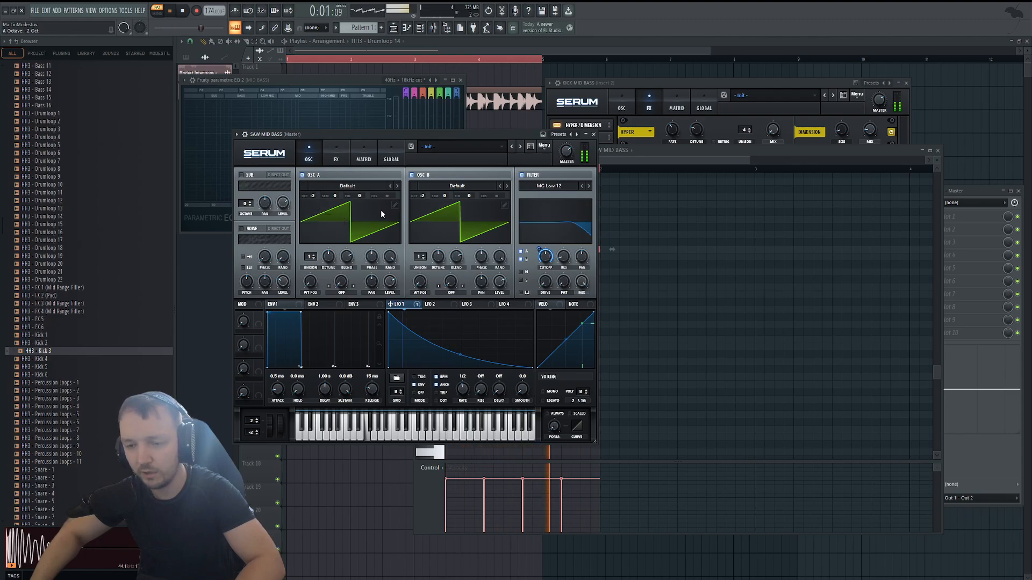
{"action": "key", "text": "space"}
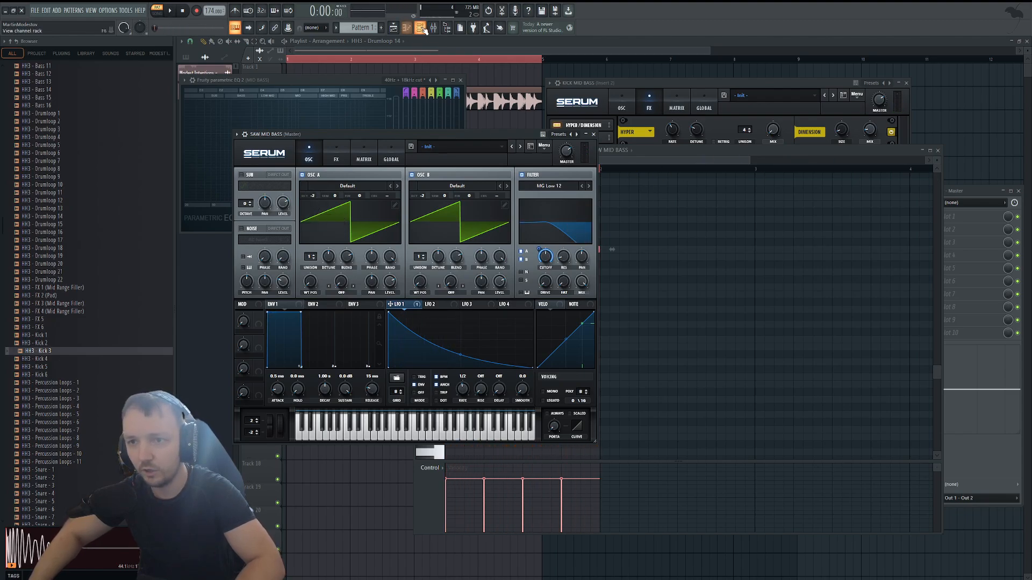
Route the SAW MID BASS channel to mixer track 2 and play both bass layers together.
{"action": "left_click", "coordinate": [422, 29]}
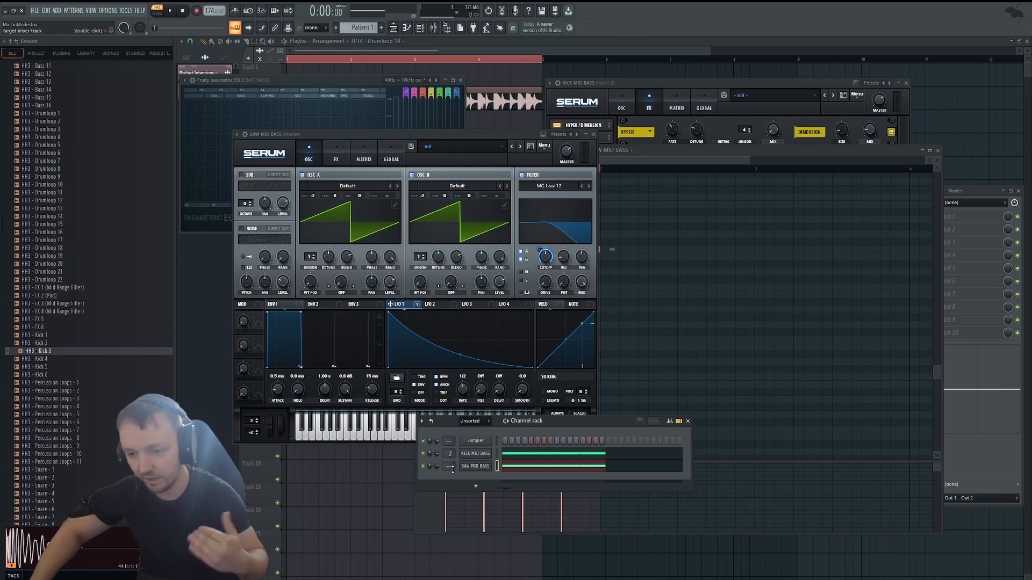
{"action": "scroll", "coordinate": [453, 468], "scroll_direction": "up", "scroll_amount": 2}
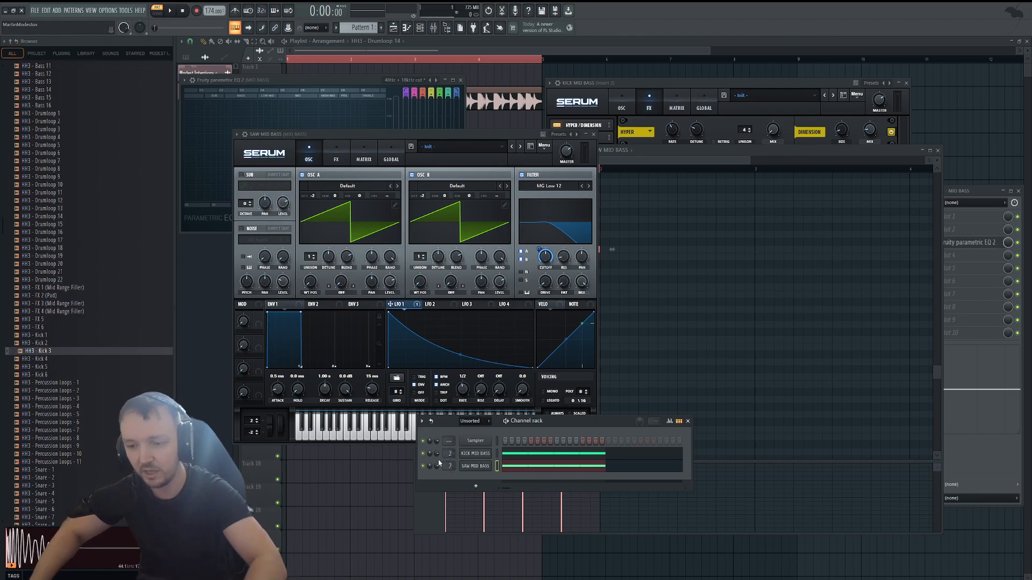
{"action": "key", "text": "space"}
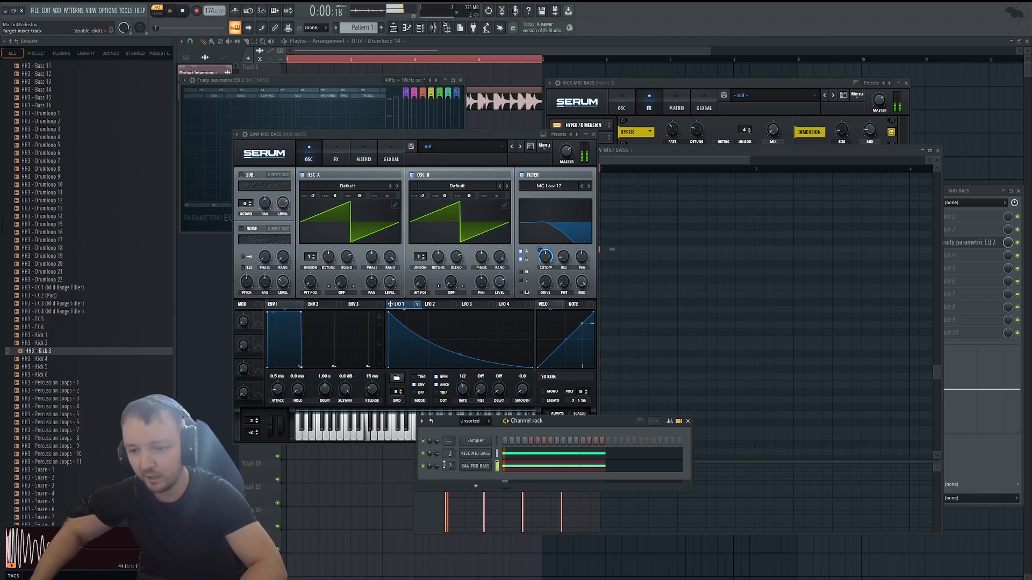
{"action": "left_click", "coordinate": [487, 467]}
{"action": "key", "text": "space"}
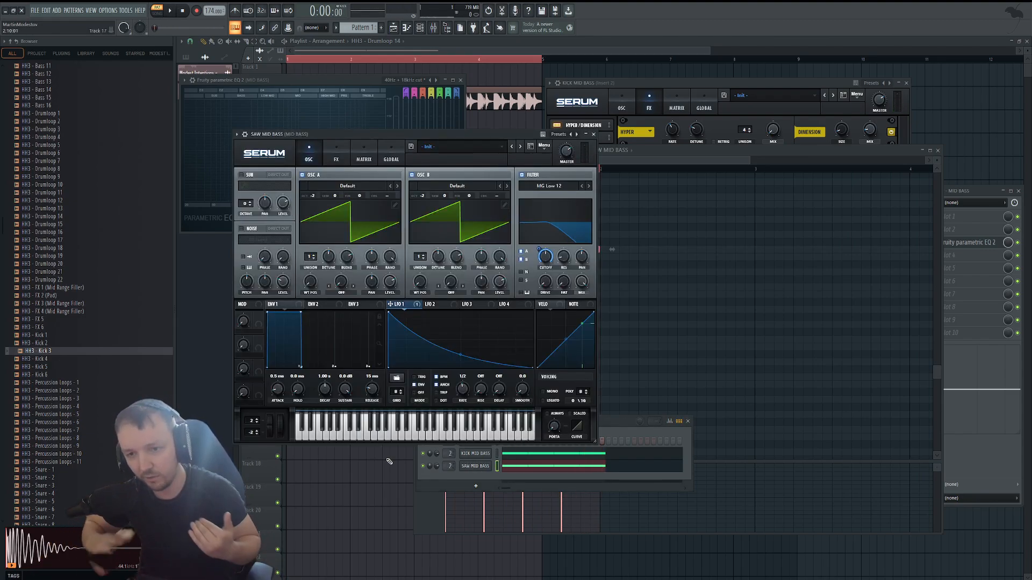
Temporarily mute the KICK MID BASS channel and play the pattern to hear the saw bass alone.
{"action": "left_click", "coordinate": [427, 457]}
{"action": "key", "text": "space"}
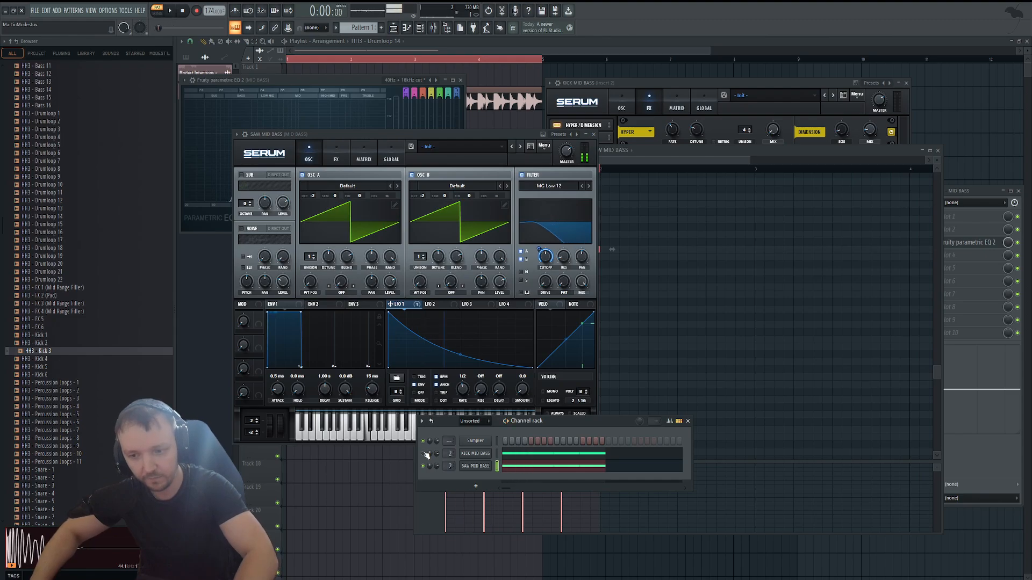
{"action": "key", "text": "space"}
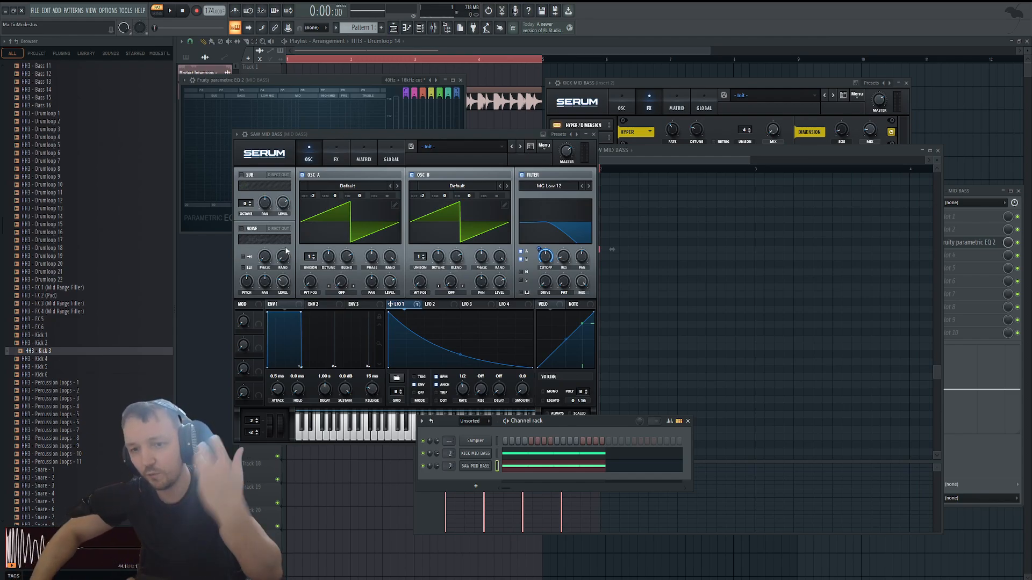
Set both saw oscillators to 16 unison voices, reduce oscillator A's detune to 0.12, and adjust oscillator B's detune and blend.
{"action": "left_click_drag", "start_coordinate": [310, 256], "coordinate": [311, 218]}
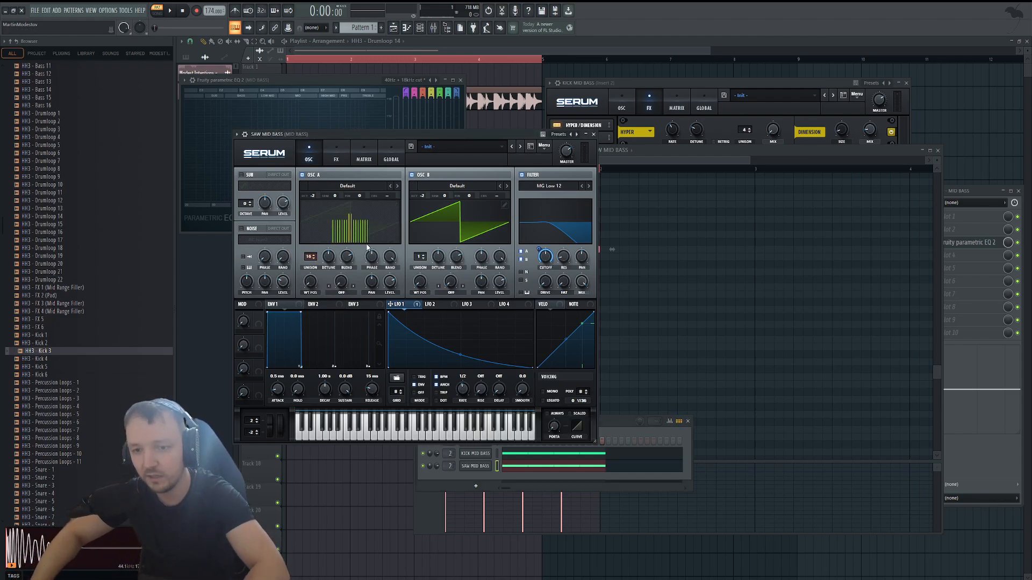
{"action": "left_click_drag", "start_coordinate": [328, 257], "coordinate": [329, 271]}
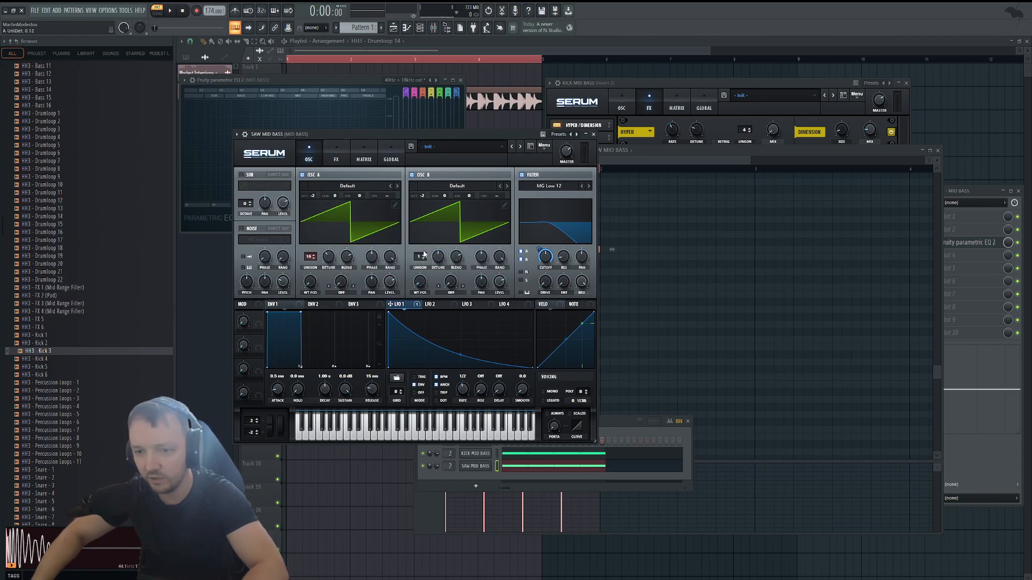
{"action": "left_click_drag", "start_coordinate": [422, 256], "coordinate": [456, 269]}
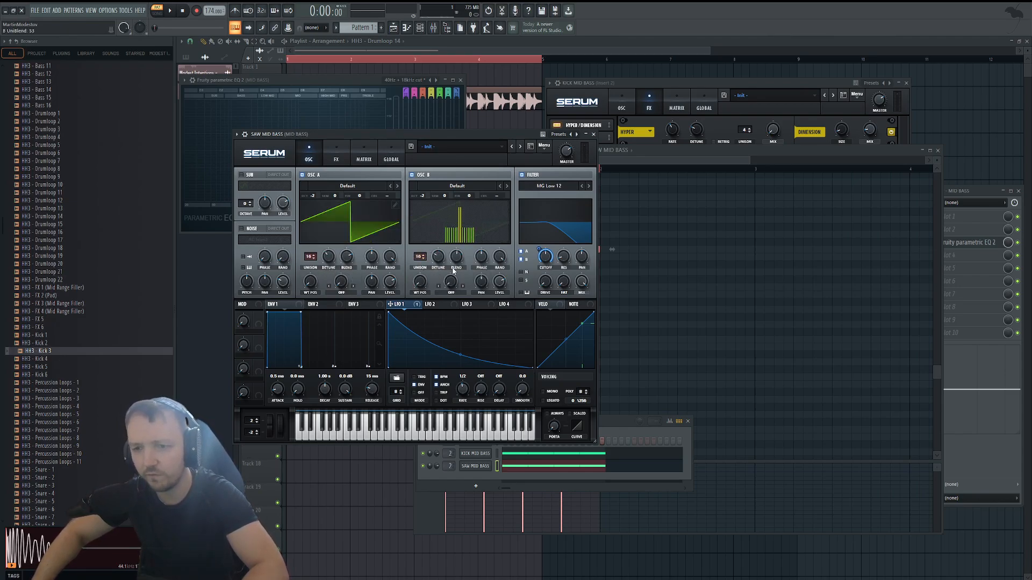
Play the pattern and lower the SAW MID BASS channel volume to balance it with the kick bass.
{"action": "key", "text": "space"}
{"action": "key", "text": "space"}
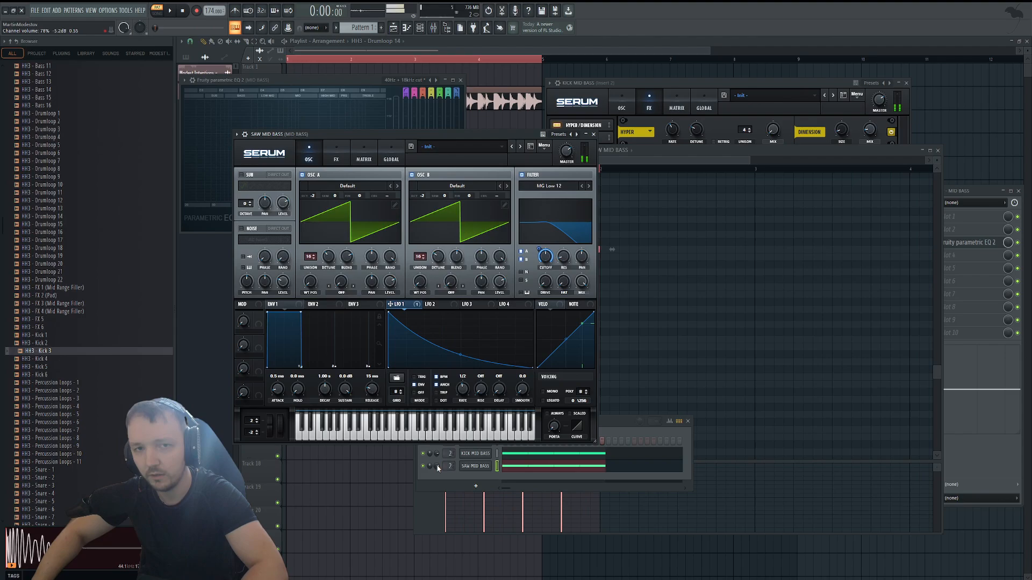
{"action": "left_click_drag", "start_coordinate": [436, 467], "coordinate": [436, 477]}
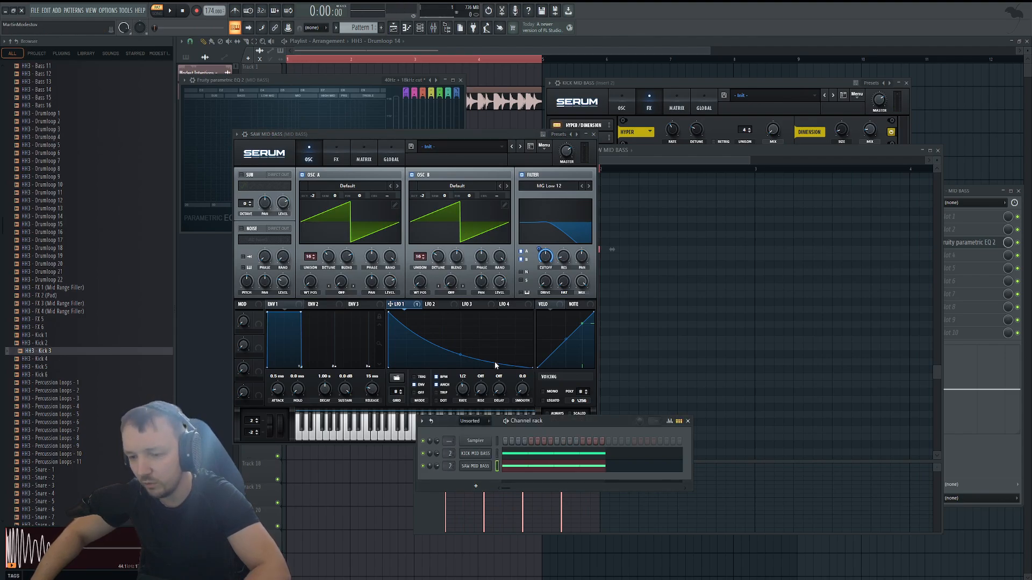
Raise the end point of the LFO 1 curve so it decays less deeply, and play the pattern.
{"action": "left_click_drag", "start_coordinate": [532, 367], "coordinate": [550, 345]}
{"action": "key", "text": "space"}
Adjust the LFO 1 modulation depth on the filter and set the cutoff to about 280 Hz while playing the pattern.
{"action": "key", "text": "space"}
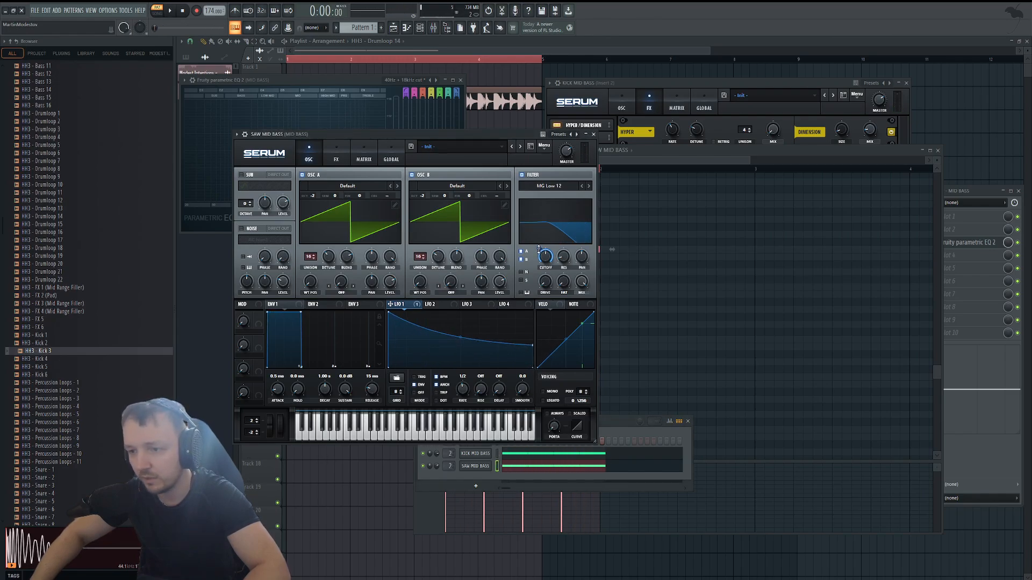
{"action": "mouse_move", "coordinate": [538, 249]}
{"action": "left_mouse_down"}
{"action": "mouse_move", "coordinate": [538, 263]}
{"action": "mouse_move", "coordinate": [549, 260]}
{"action": "left_mouse_up"}
{"action": "key", "text": "space"}
{"action": "key", "text": "space"}
{"action": "key", "text": "space"}
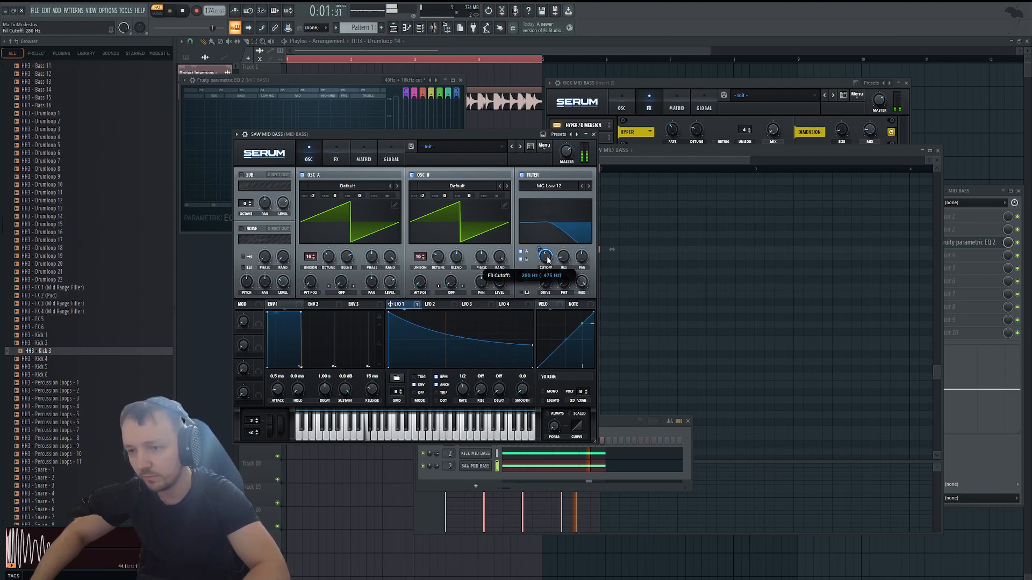
{"action": "key", "text": "space"}
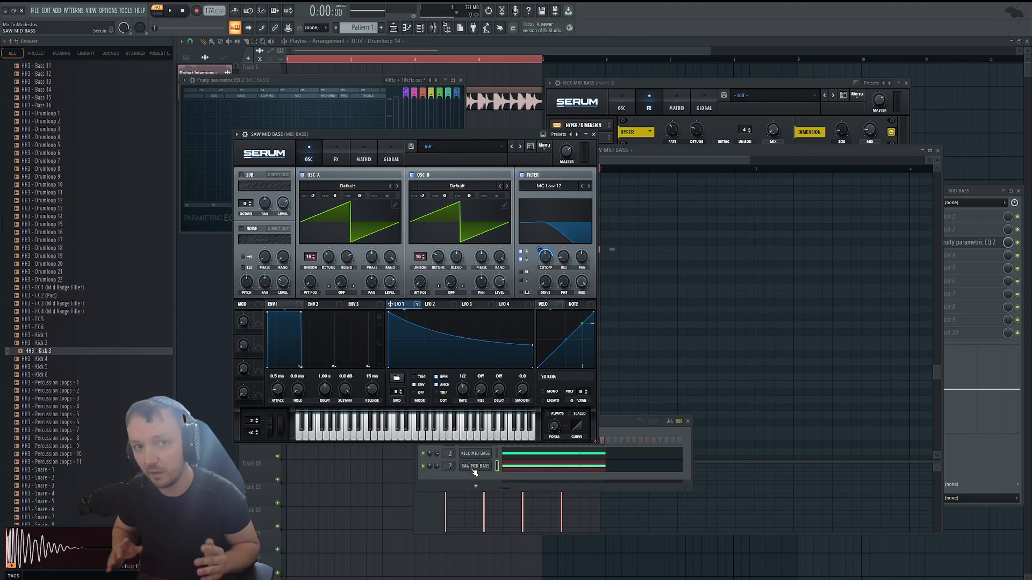
Review the low cut curve in the MID BASS track's Fruity parametric EQ 2 and close the equalizer.
{"action": "left_click", "coordinate": [958, 244]}
{"action": "left_click", "coordinate": [957, 245]}
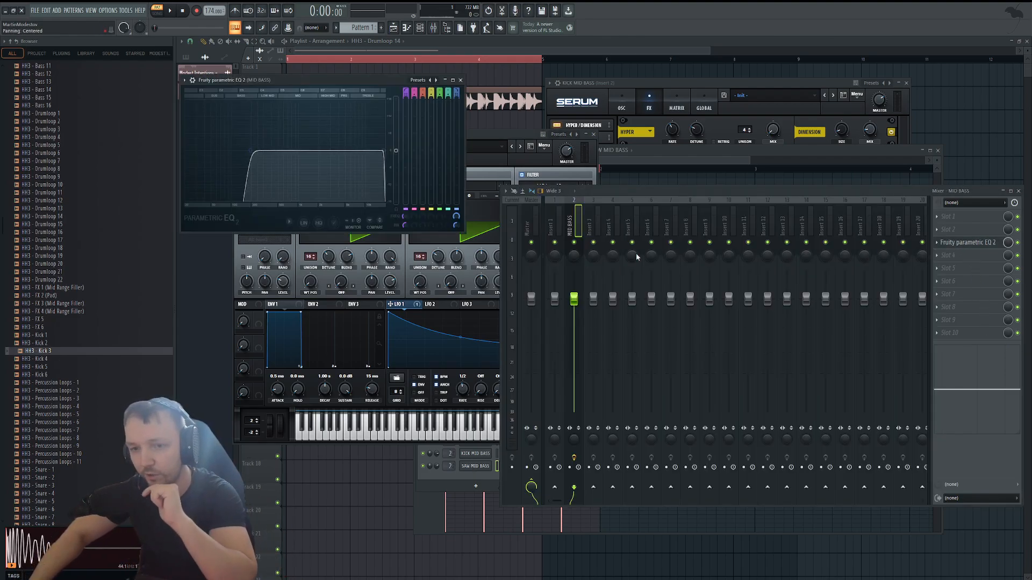
{"action": "left_click_drag", "start_coordinate": [255, 155], "coordinate": [269, 147]}
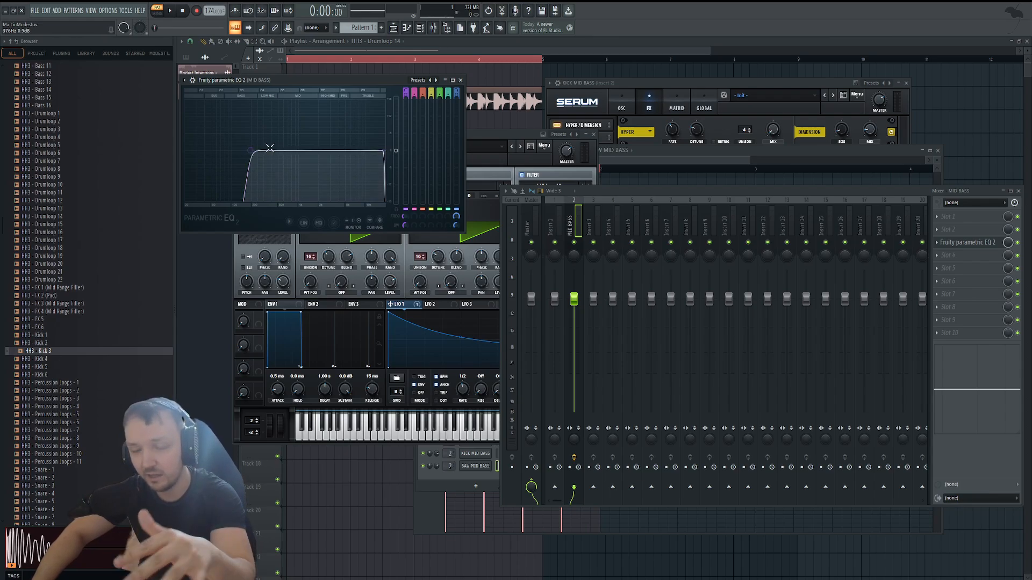
{"action": "left_click", "coordinate": [460, 80]}
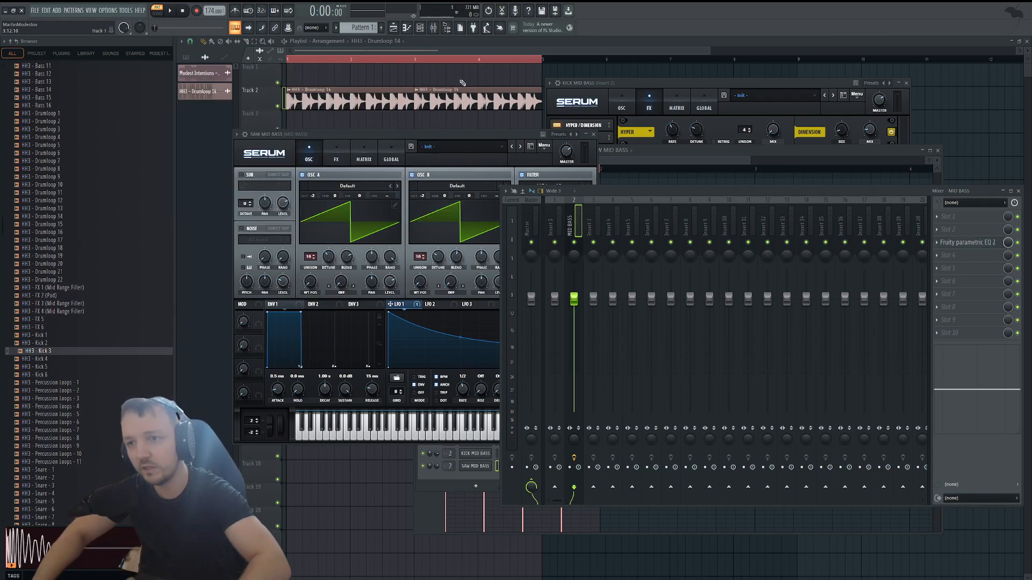
Add a third Serum channel and load the Stabby Deep House Bass 2 preset in it.
{"action": "left_click", "coordinate": [465, 480]}
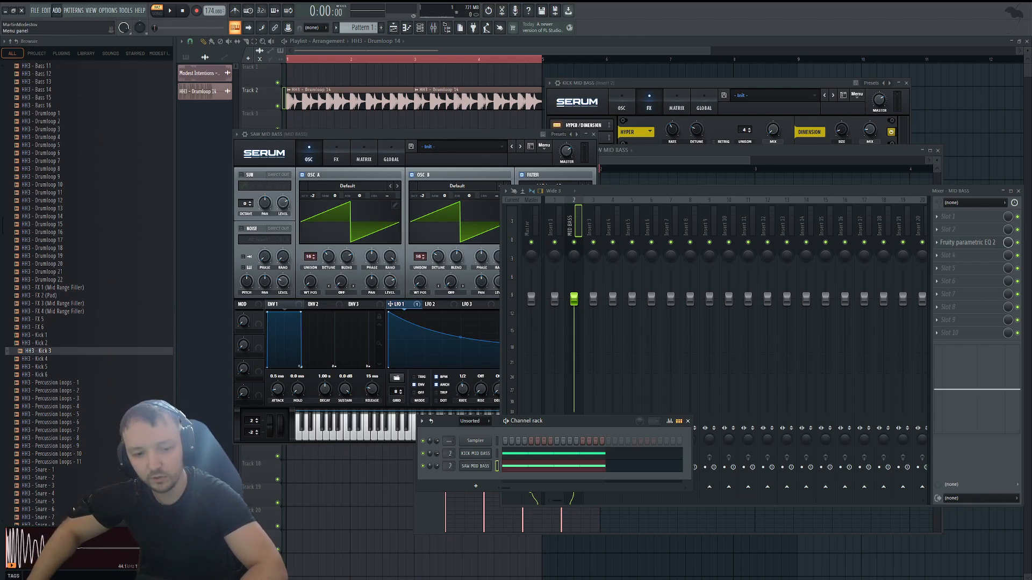
{"action": "left_click", "coordinate": [70, 494]}
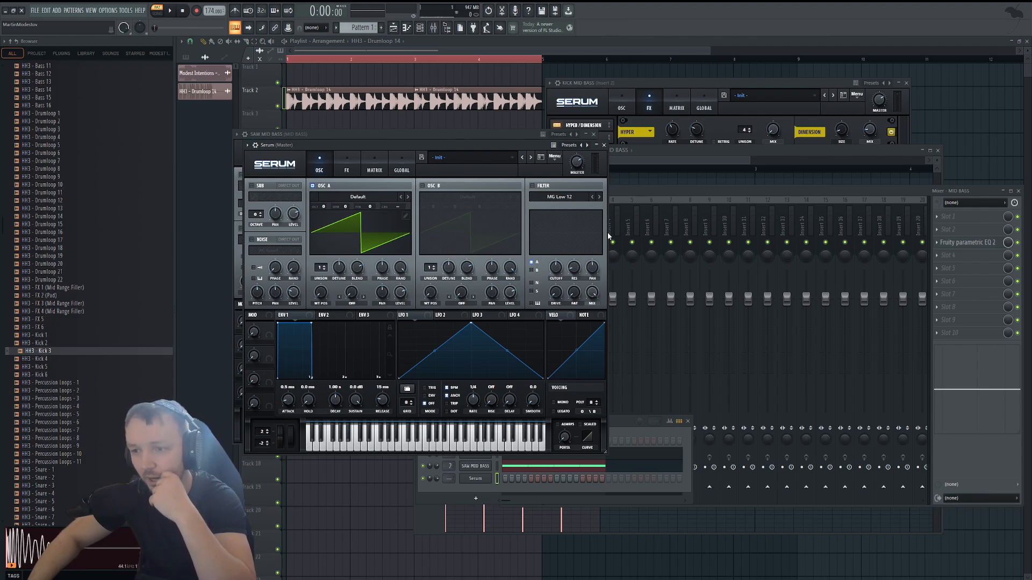
{"action": "left_click_drag", "start_coordinate": [344, 143], "coordinate": [451, 141]}
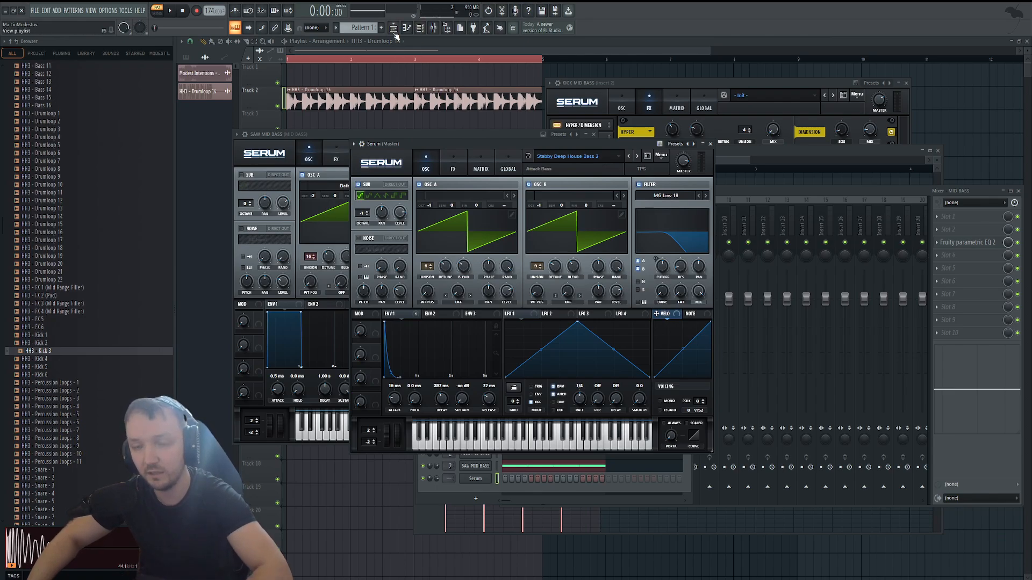
Audition the new Serum bass and lengthen its ENV 1 decay to 1.77 s.
{"action": "left_click", "coordinate": [419, 28]}
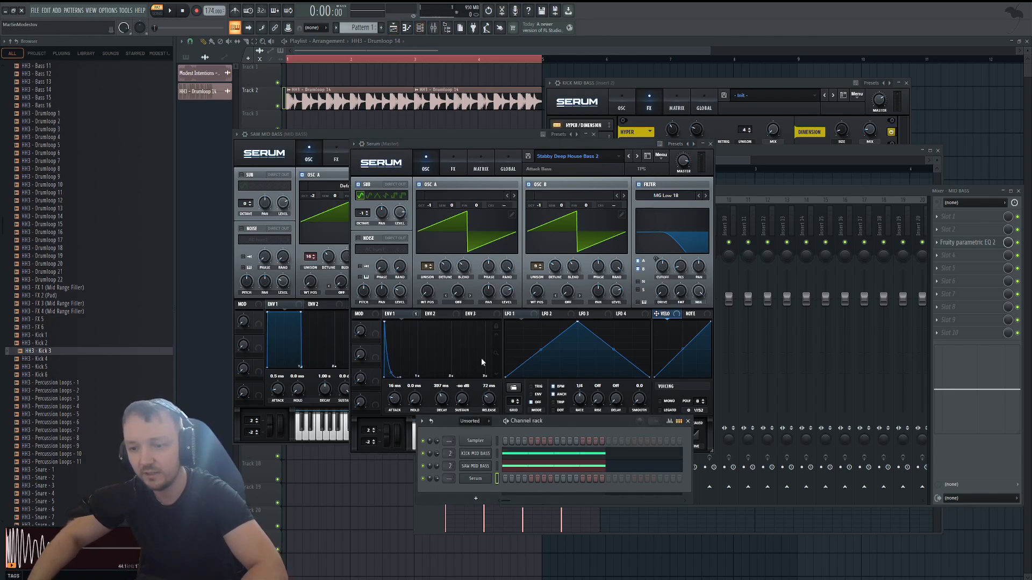
{"action": "left_click", "coordinate": [428, 31]}
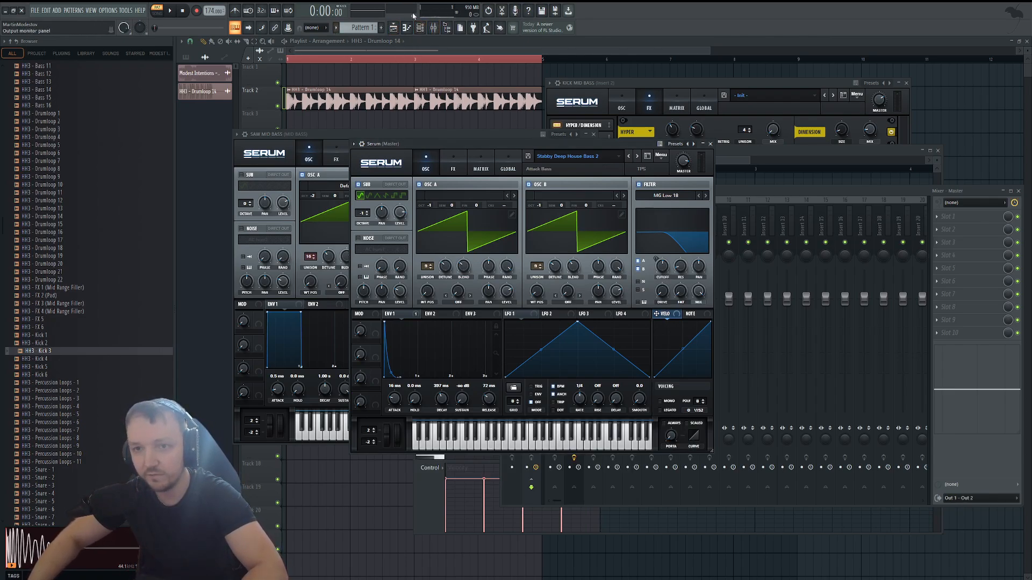
{"action": "left_click", "coordinate": [421, 31]}
{"action": "left_click", "coordinate": [486, 479]}
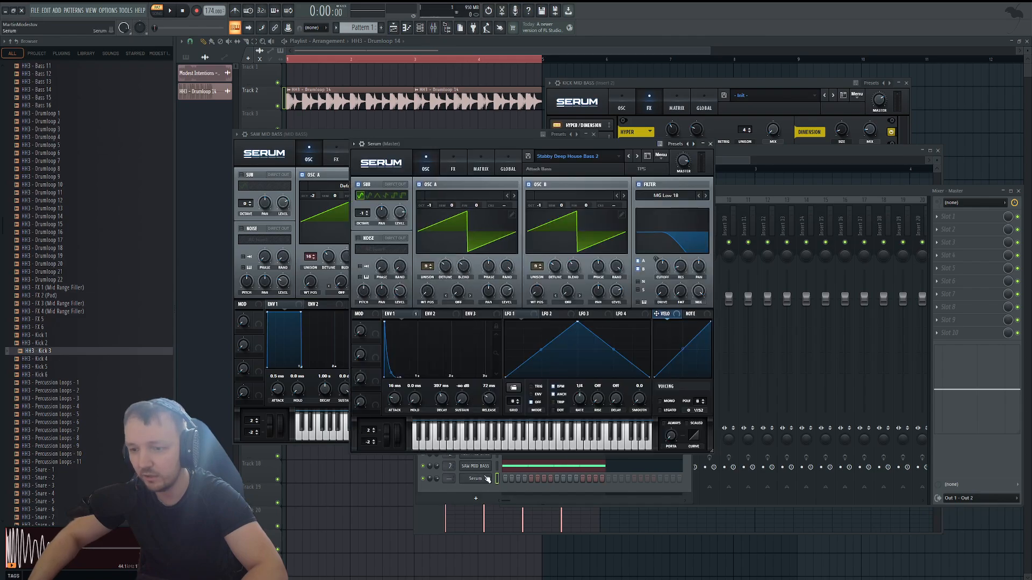
{"action": "left_click", "coordinate": [443, 449]}
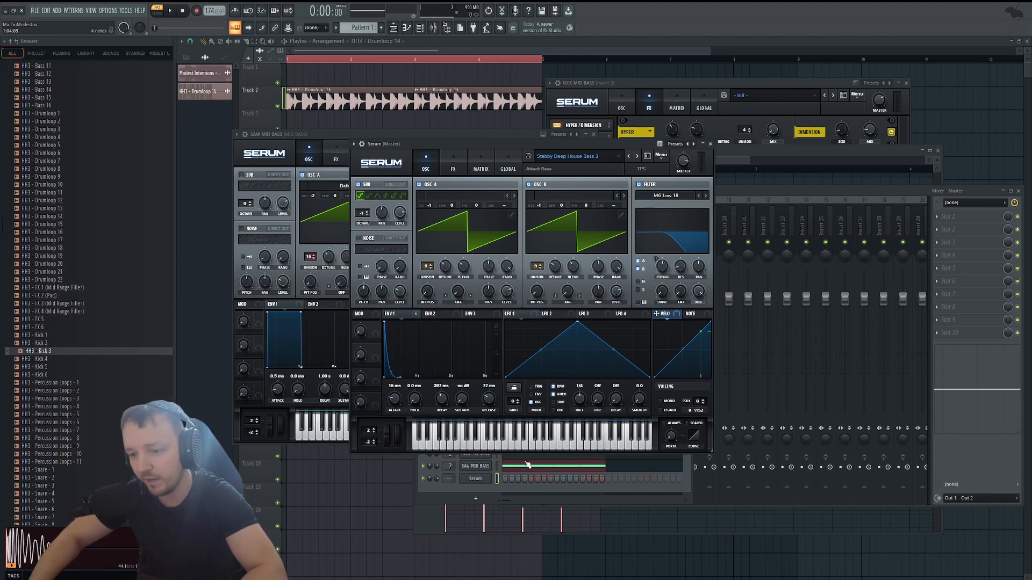
{"action": "left_click_drag", "start_coordinate": [444, 401], "coordinate": [495, 404]}
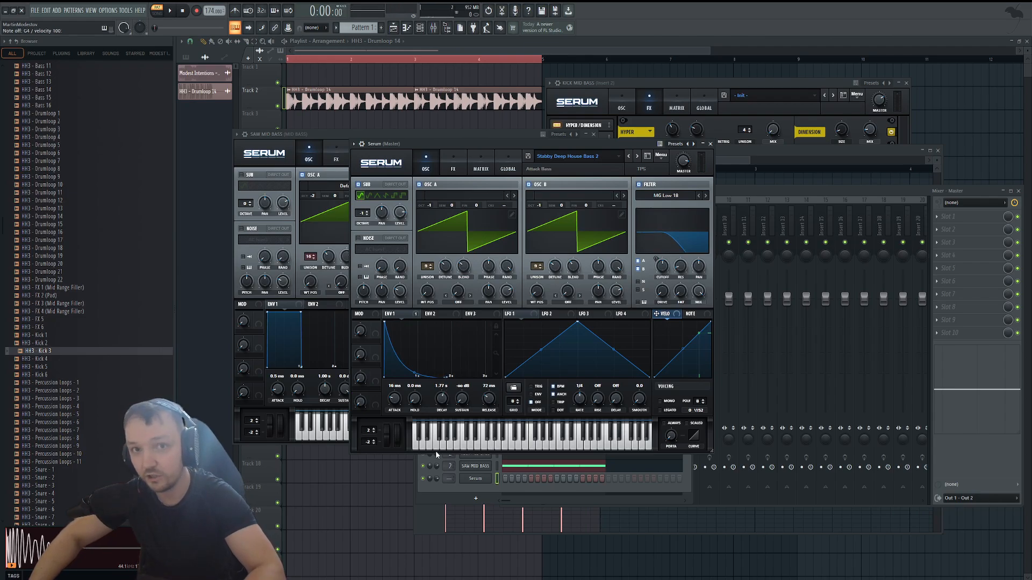
Route the new Serum channel to mixer track 2 and rename it SAW 2 MID BASS.
{"action": "left_click", "coordinate": [445, 479]}
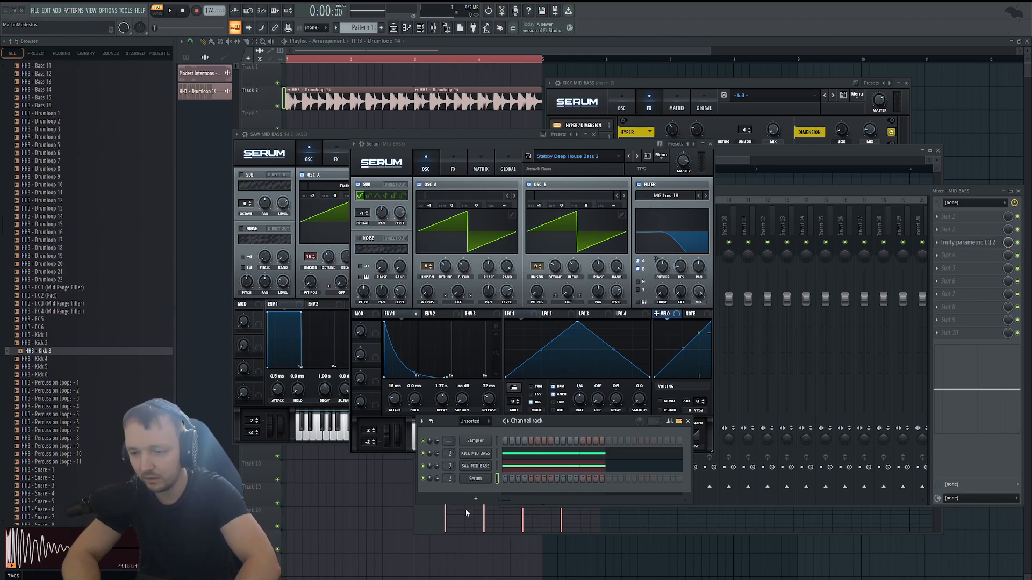
{"action": "key", "text": "Return"}
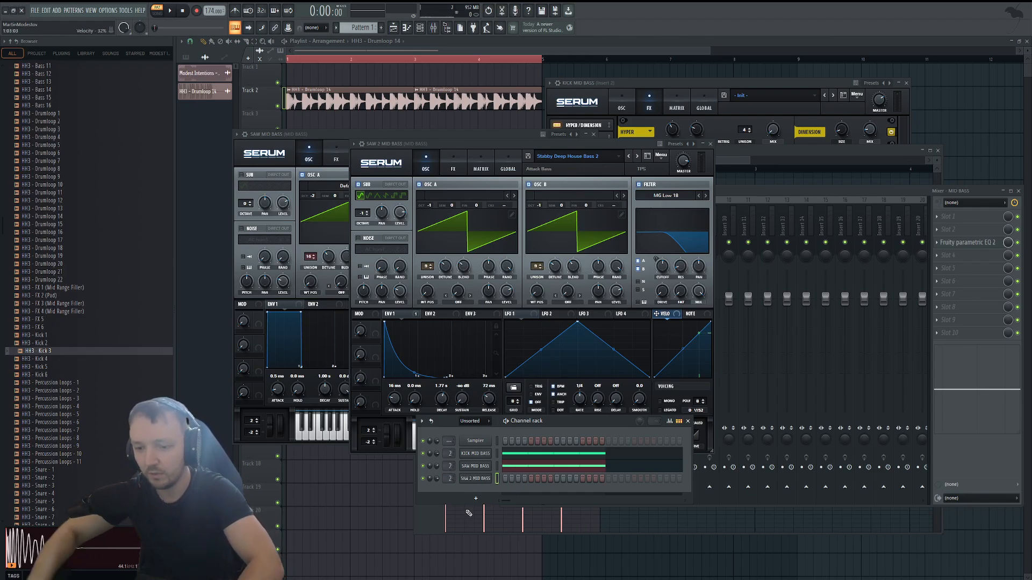
Copy the SAW MID BASS notes into the SAW 2 MID BASS piano roll and play the pattern.
{"action": "left_click", "coordinate": [532, 469]}
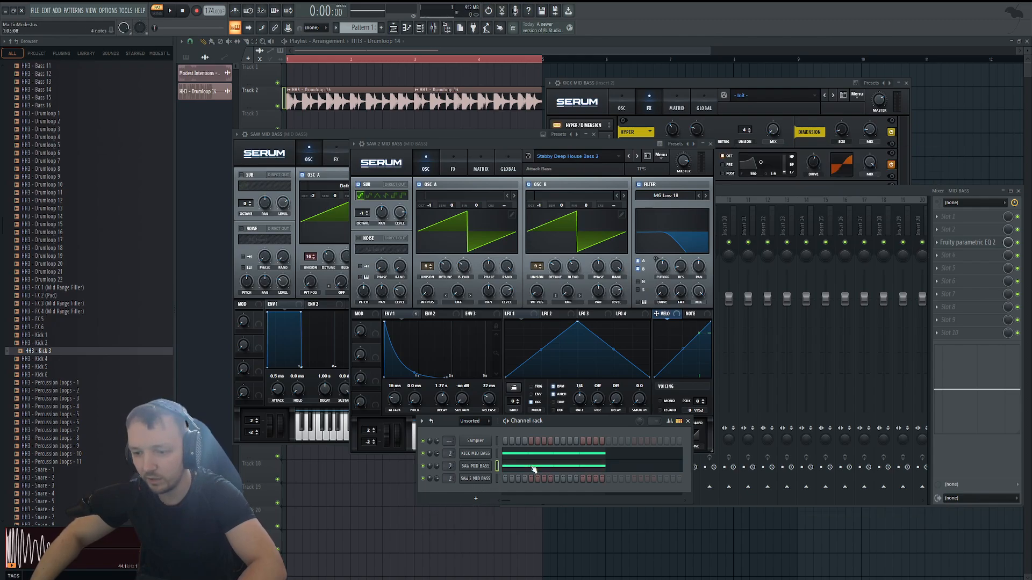
{"action": "left_click", "coordinate": [534, 469]}
{"action": "left_click", "coordinate": [421, 29]}
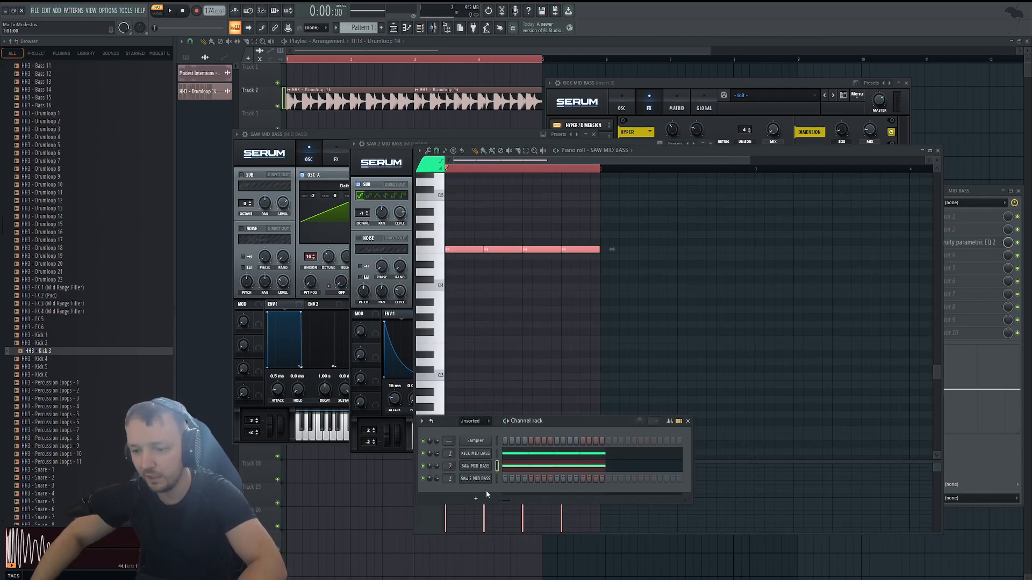
{"action": "key", "text": "ctrl+v"}
{"action": "left_click", "coordinate": [512, 474]}
{"action": "key", "text": "space"}
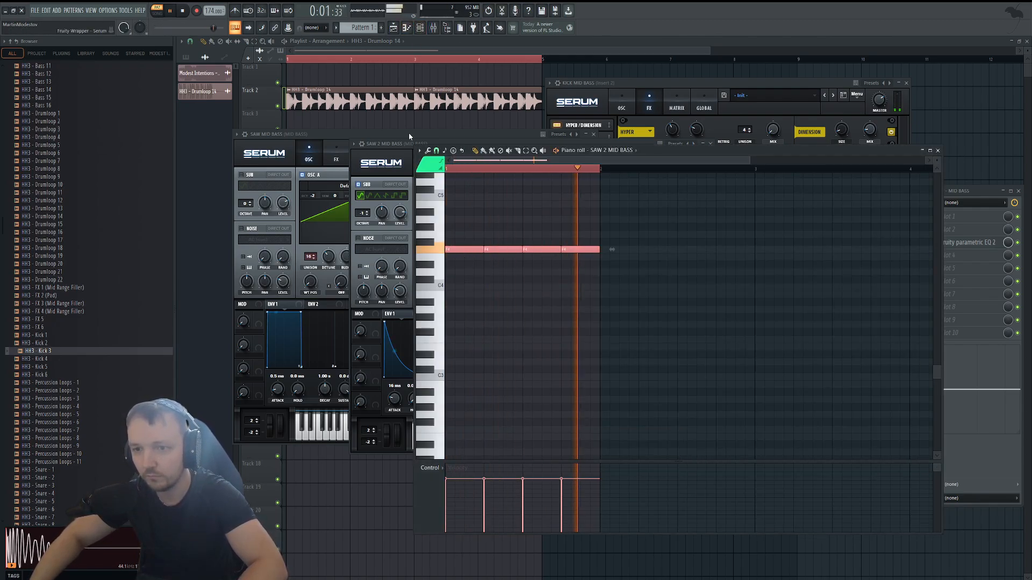
Shorten the SAW 2 MID BASS ENV 1 decay to 866 ms while playing the pattern.
{"action": "left_click", "coordinate": [400, 145]}
{"action": "key", "text": "space"}
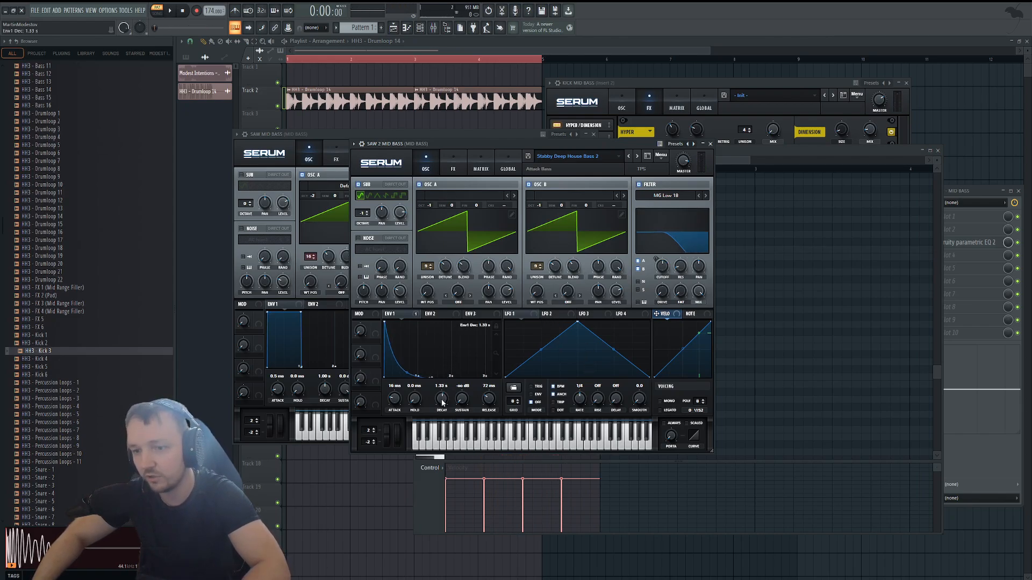
{"action": "key", "text": "space"}
{"action": "left_click_drag", "start_coordinate": [441, 403], "coordinate": [442, 408]}
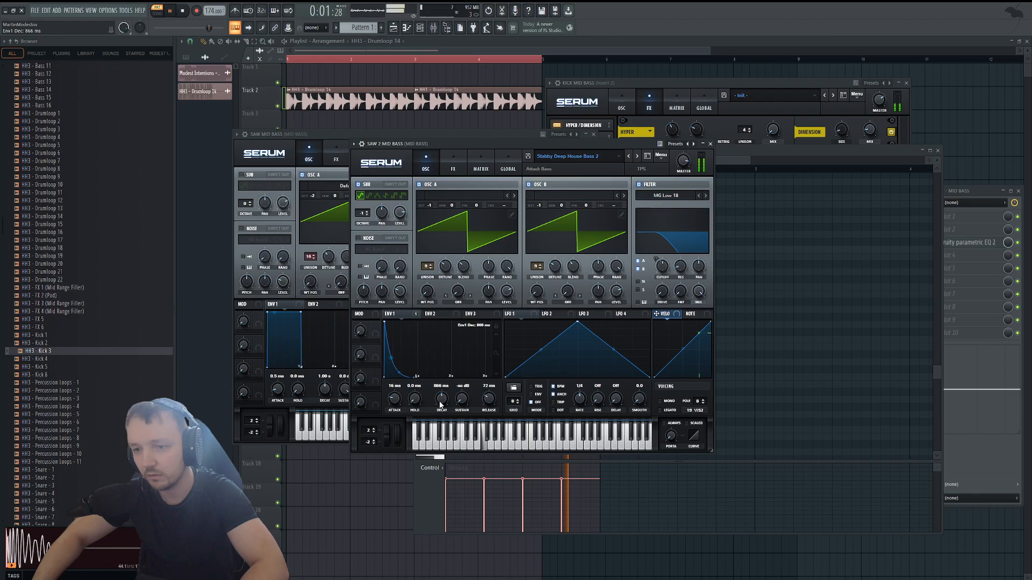
Balance the SAW 2 MID BASS channel volume in the mix, muting and unmuting the channel to compare during playback.
{"action": "left_click", "coordinate": [420, 27]}
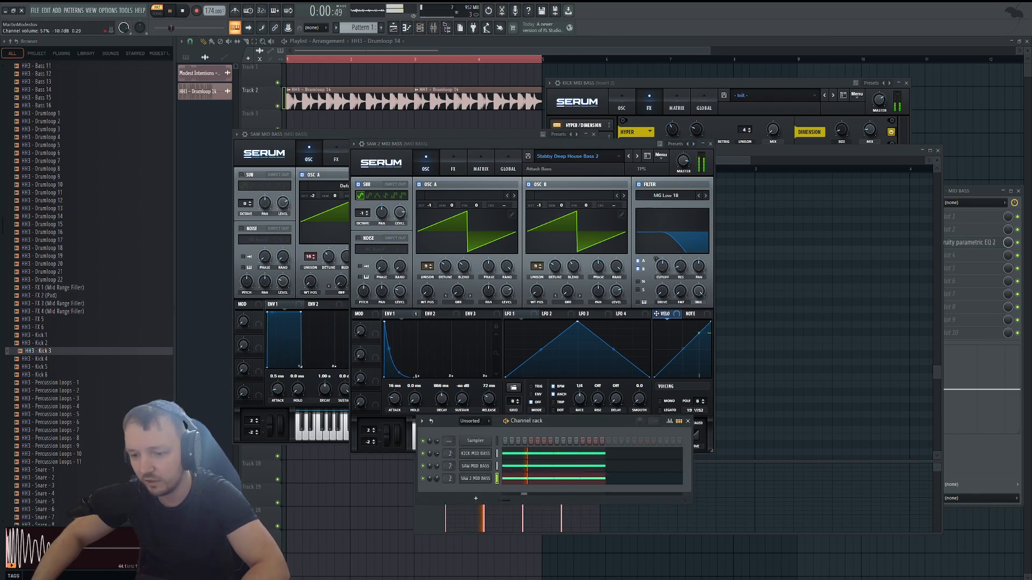
{"action": "left_click", "coordinate": [423, 479]}
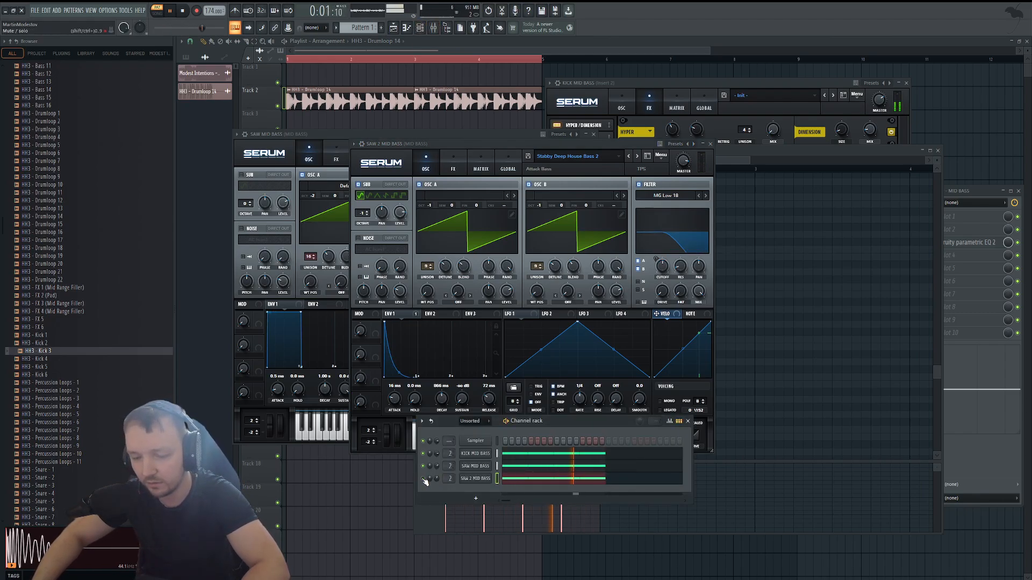
{"action": "left_click", "coordinate": [424, 479]}
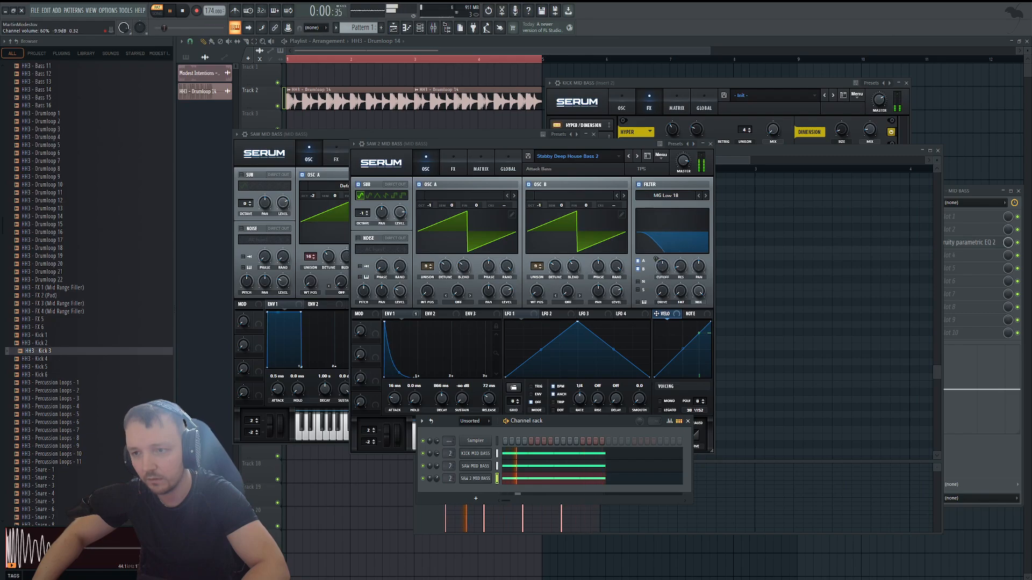
{"action": "key", "text": "space"}
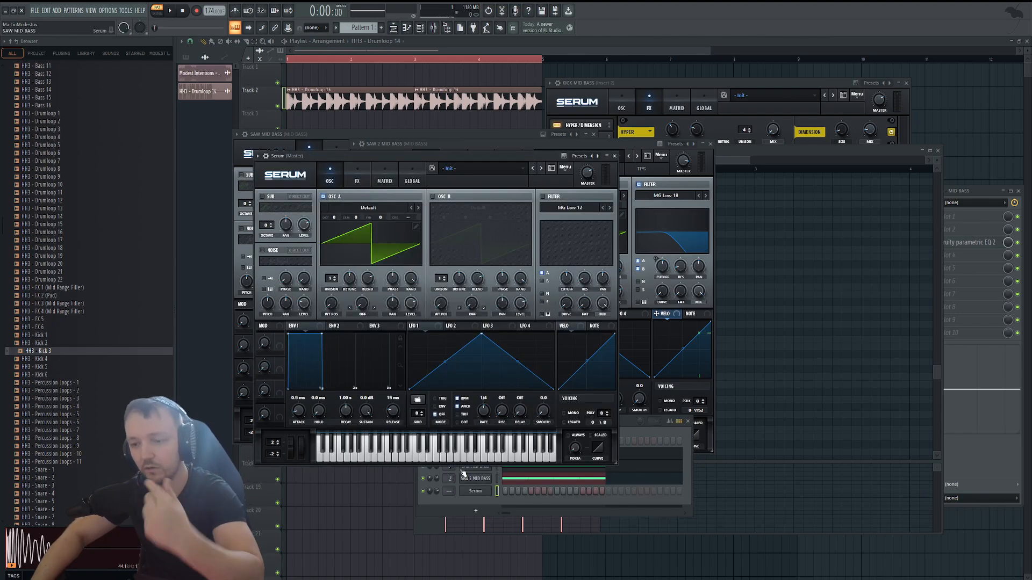
Add another Serum channel named SUB BASS and set its oscillator A wavetable to Analog_BD_Sin.
{"action": "left_click", "coordinate": [530, 505]}
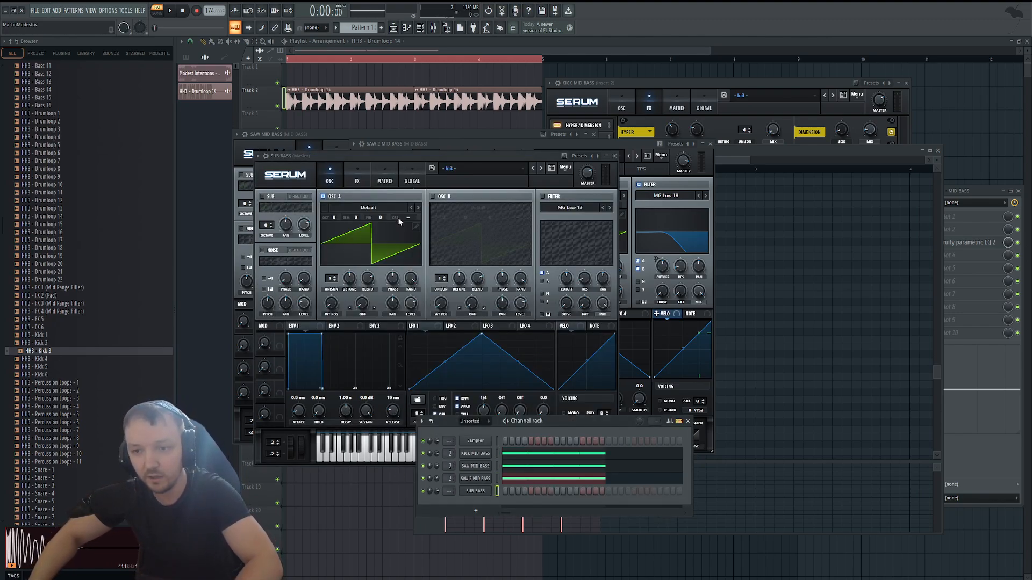
{"action": "left_click", "coordinate": [383, 208]}
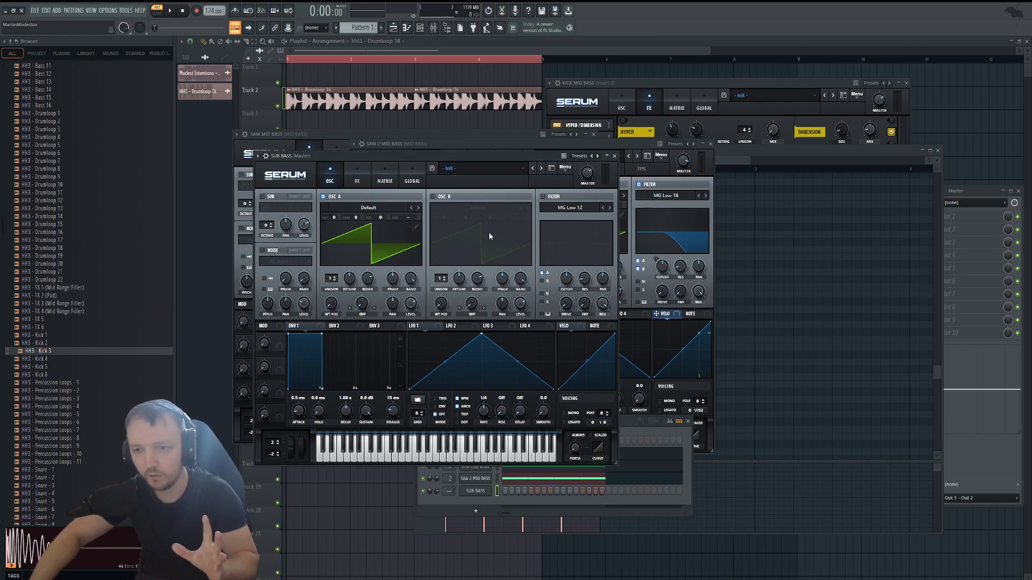
{"action": "left_click", "coordinate": [498, 231]}
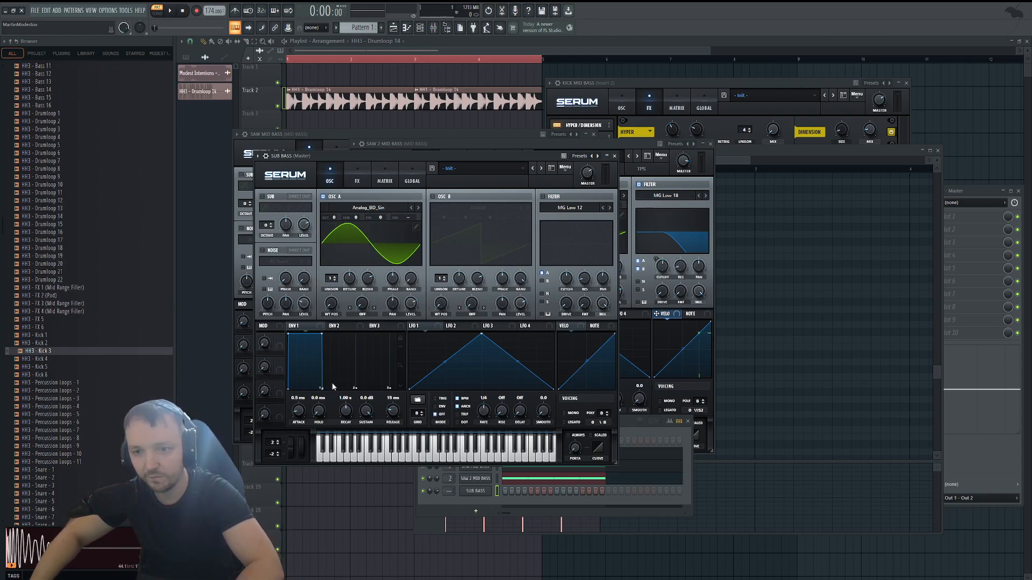
Set the SUB BASS ENV 1 attack to 0.1 ms and paste the SAW 2 MID BASS notes into its piano roll.
{"action": "left_click", "coordinate": [571, 478]}
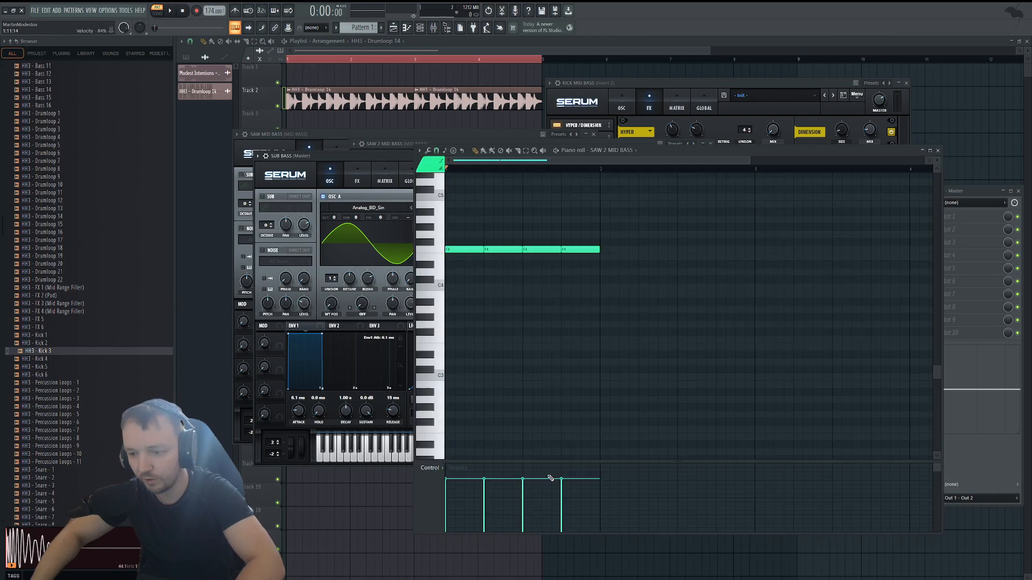
{"action": "left_click", "coordinate": [419, 28]}
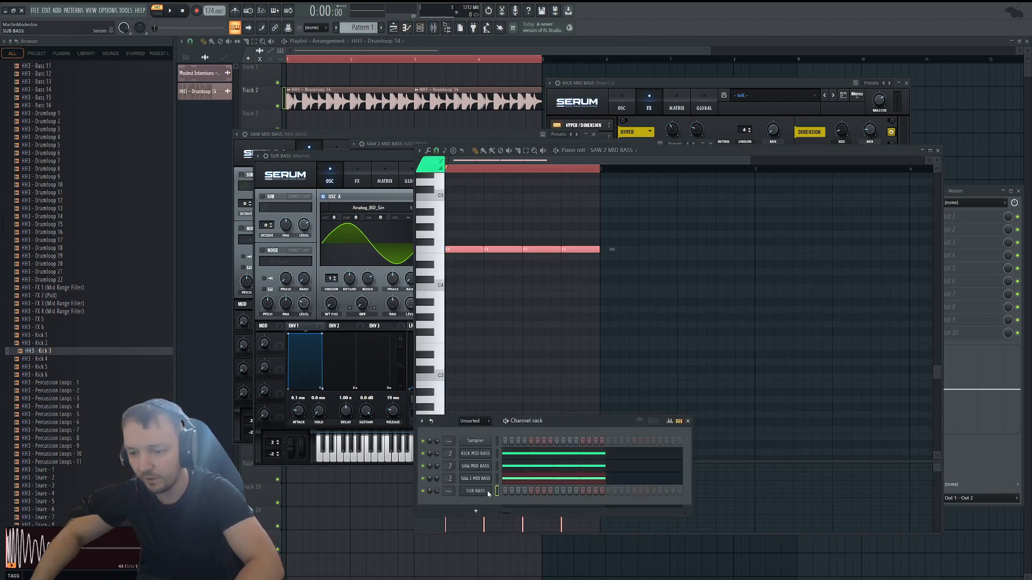
{"action": "key", "text": "F7"}
{"action": "key", "text": "ctrl+v"}
{"action": "key", "text": "space"}
Lower the SUB BASS oscillator A octave to -2 and play the pattern.
{"action": "key", "text": "space"}
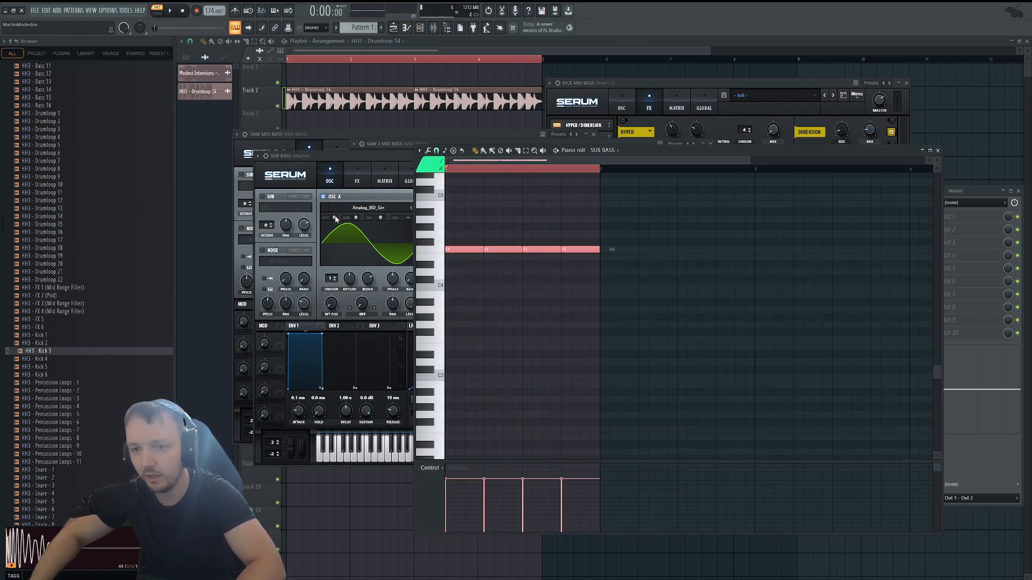
{"action": "left_click_drag", "start_coordinate": [335, 218], "coordinate": [334, 231]}
{"action": "key", "text": "space"}
{"action": "key", "text": "space"}
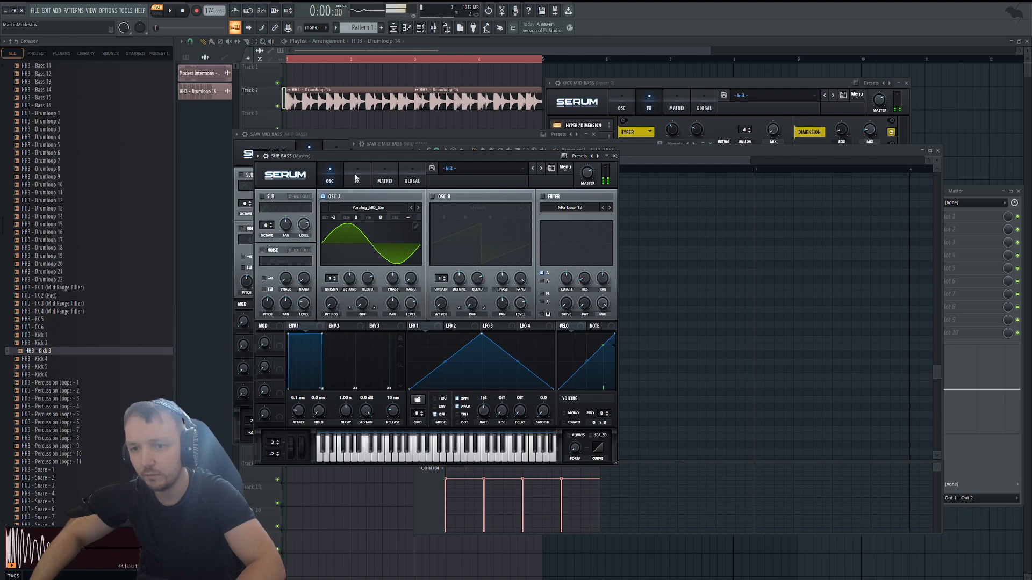
Enable SoftClip distortion on the SUB BASS with 78% drive and close the synth.
{"action": "left_click", "coordinate": [357, 178]}
{"action": "left_click", "coordinate": [265, 210]}
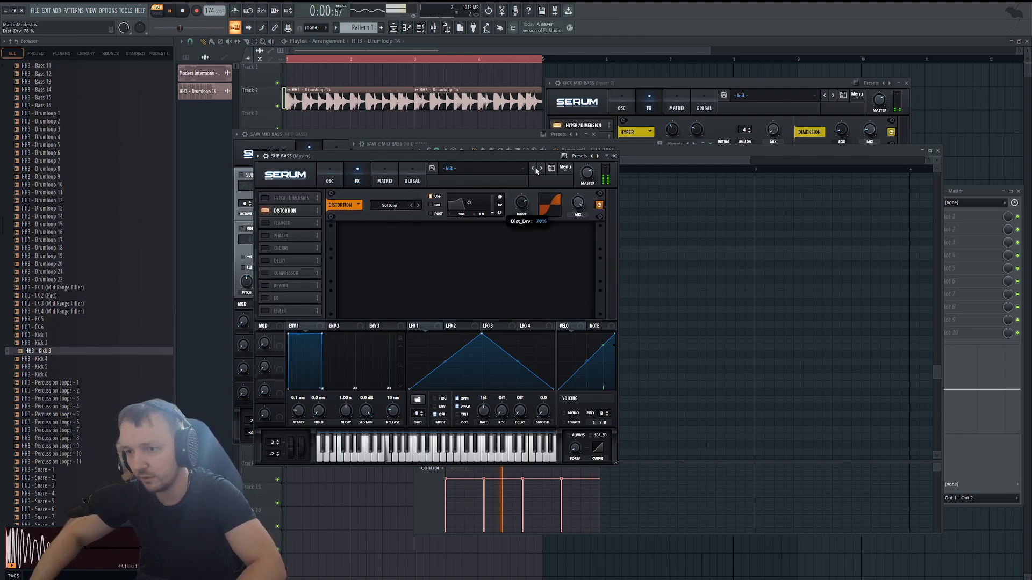
{"action": "key", "text": "space"}
{"action": "left_click", "coordinate": [615, 156]}
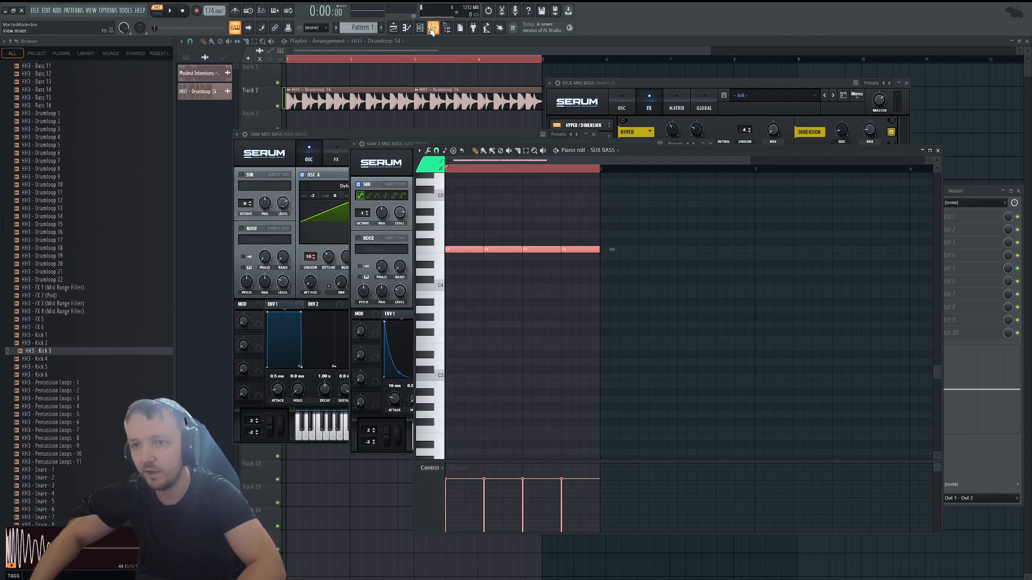
Route the SUB BASS channel to mixer track 3 and name that track Sub bass.
{"action": "left_click", "coordinate": [432, 29]}
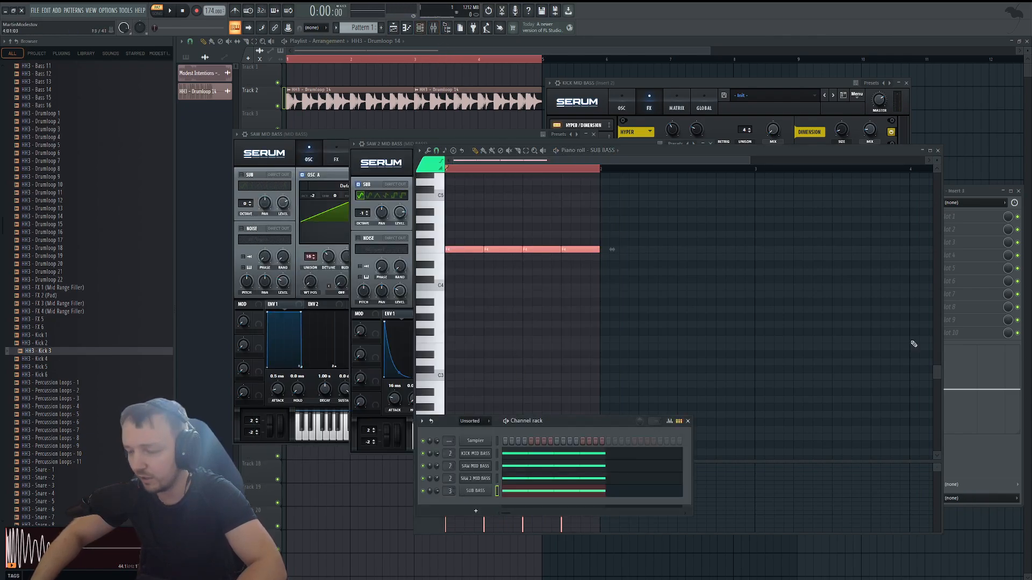
{"action": "left_click", "coordinate": [977, 187]}
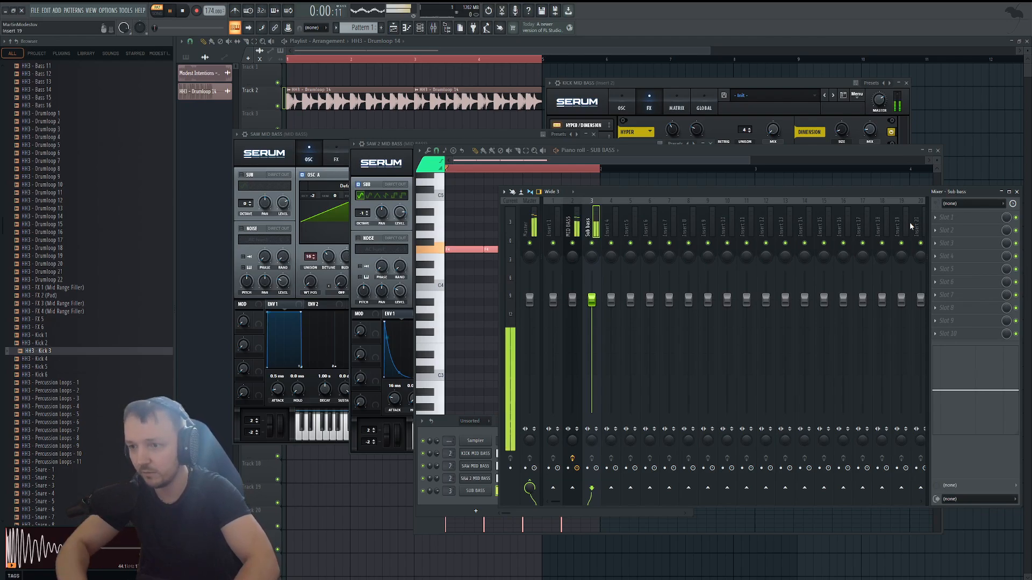
Load Fruity Limiter in slot 5 of the MID BASS mixer track and lower its gain to about -3.8 dB during playback.
{"action": "left_click", "coordinate": [576, 235]}
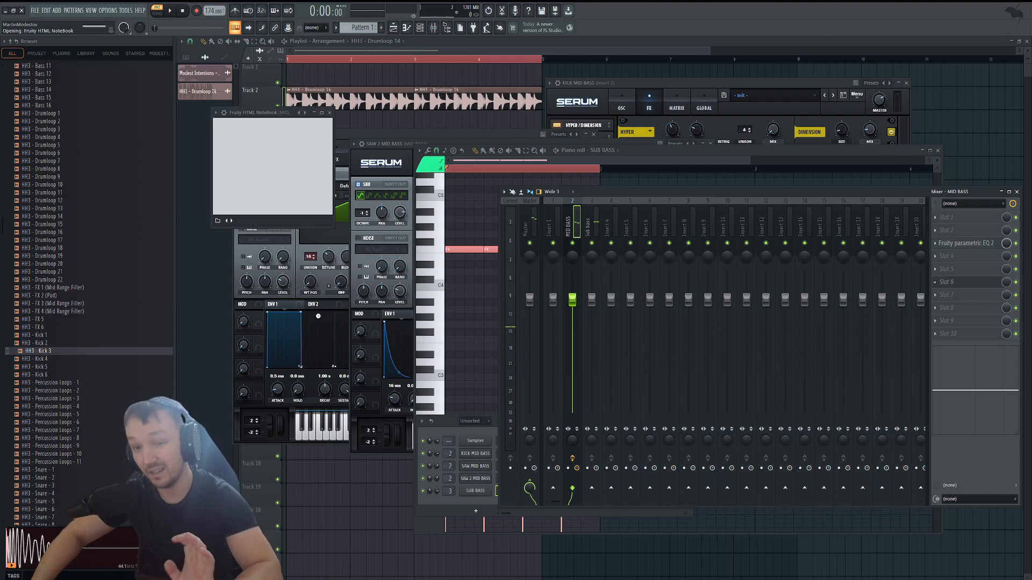
{"action": "left_click", "coordinate": [938, 282]}
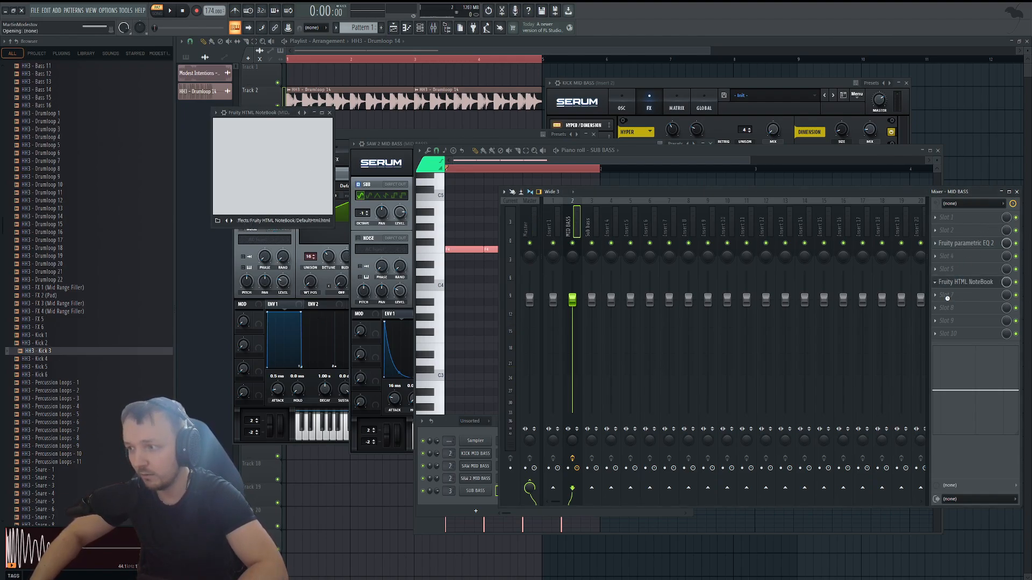
{"action": "left_click", "coordinate": [945, 296]}
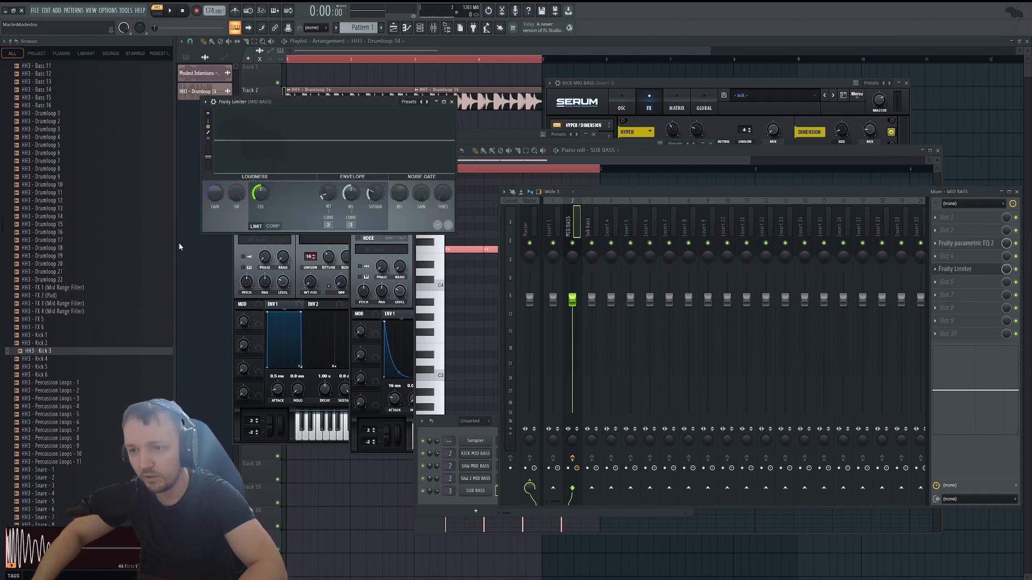
{"action": "key", "text": "space"}
{"action": "left_click_drag", "start_coordinate": [214, 191], "coordinate": [215, 196]}
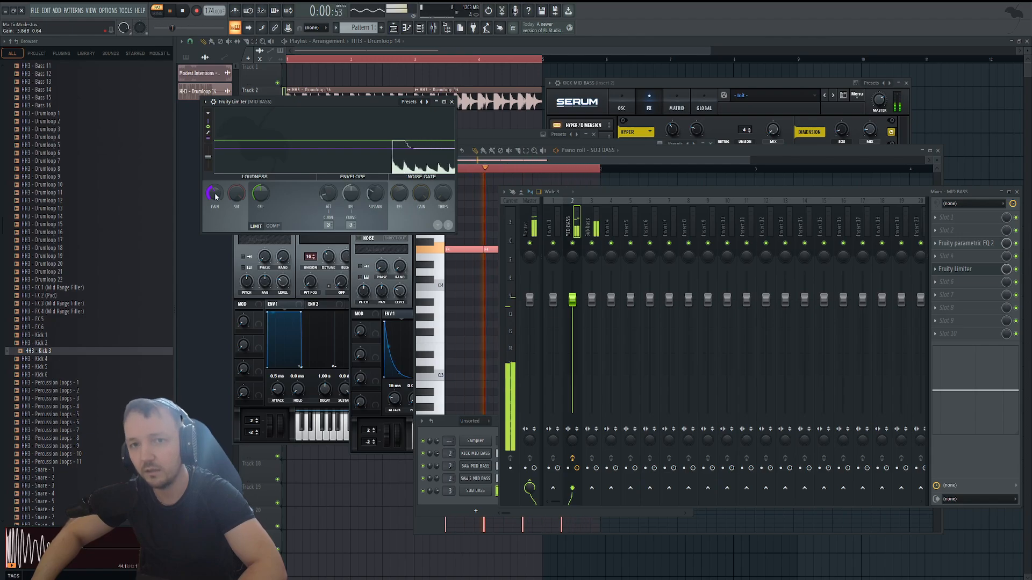
{"action": "key", "text": "space"}
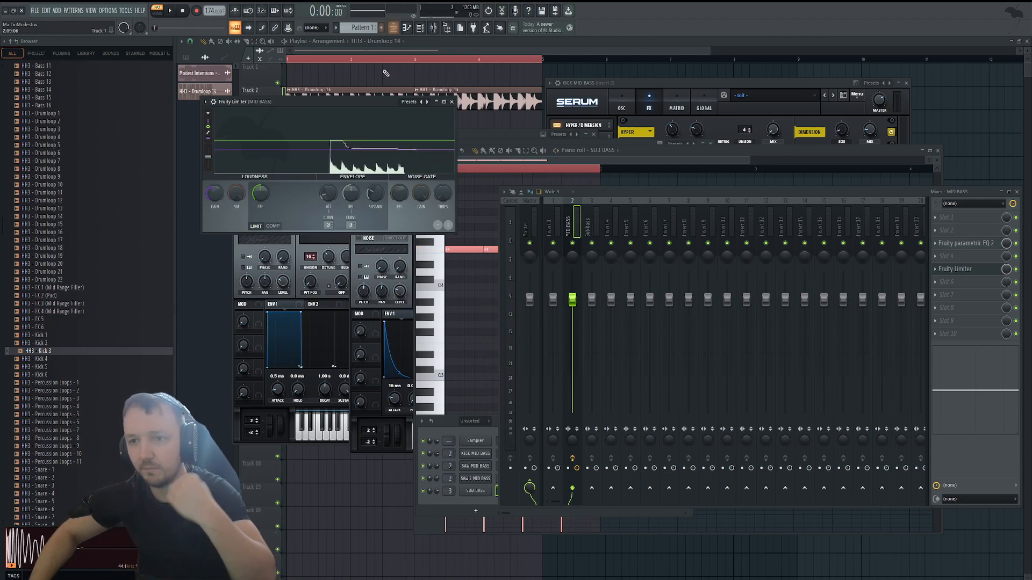
Place four Pattern 1 clips on playlist track 4 under the drum loop and play the arrangement.
{"action": "key", "text": "F12"}
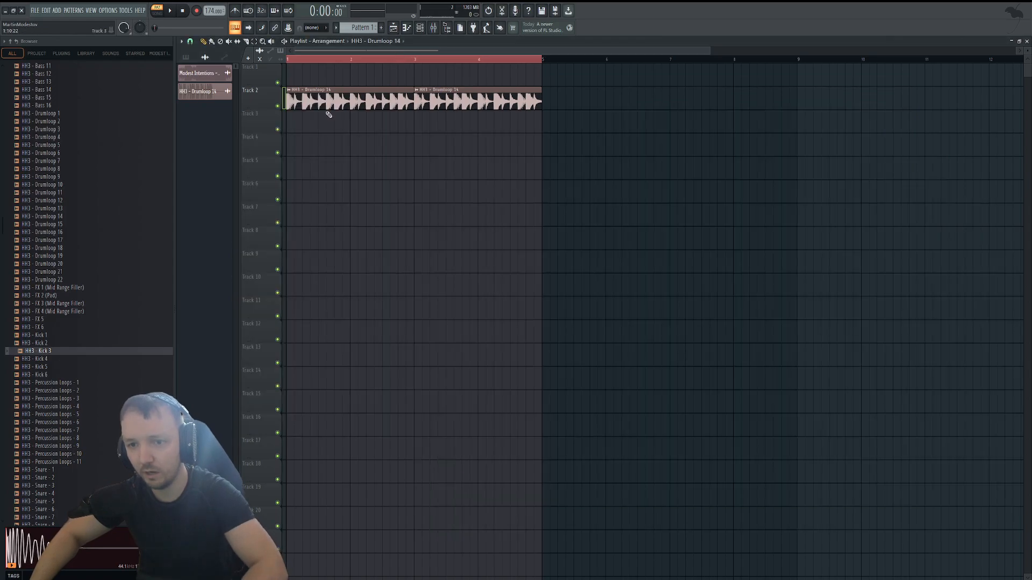
{"action": "left_click", "coordinate": [185, 57]}
{"action": "left_click", "coordinate": [194, 72]}
{"action": "left_click", "coordinate": [396, 145]}
{"action": "mouse_move", "coordinate": [396, 145]}
{"action": "left_mouse_down"}
{"action": "mouse_move", "coordinate": [323, 145]}
{"action": "mouse_move", "coordinate": [528, 161]}
{"action": "left_mouse_up"}
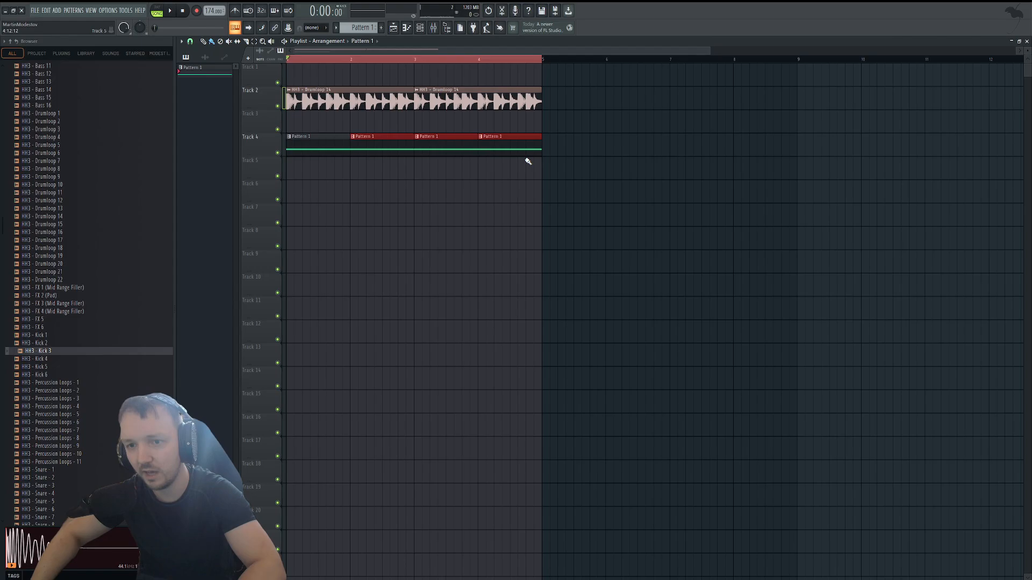
{"action": "key", "text": "space"}
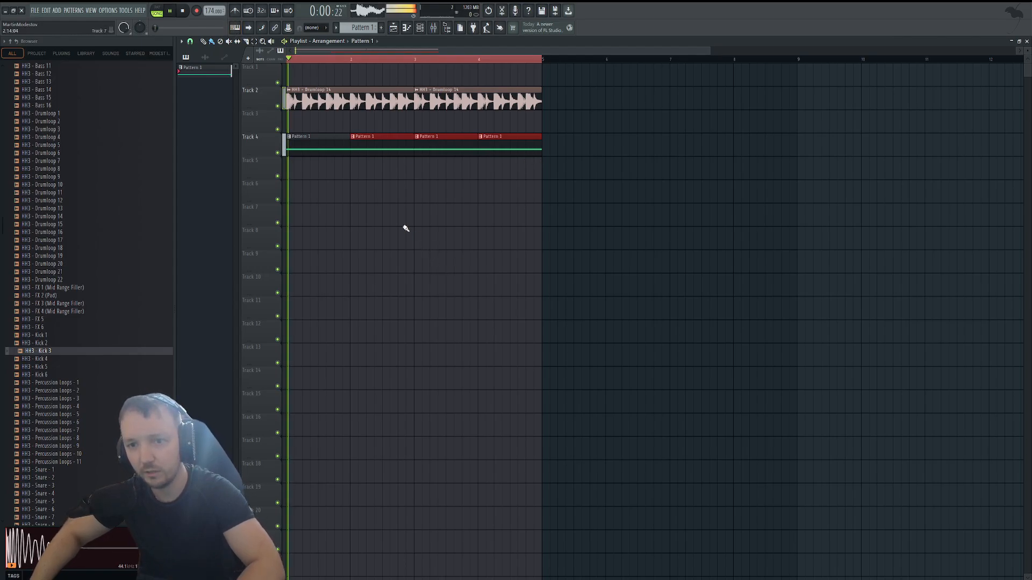
Check the sub and mid bass levels during song playback and audition the KICK MID BASS on its own.
{"action": "left_click", "coordinate": [420, 28]}
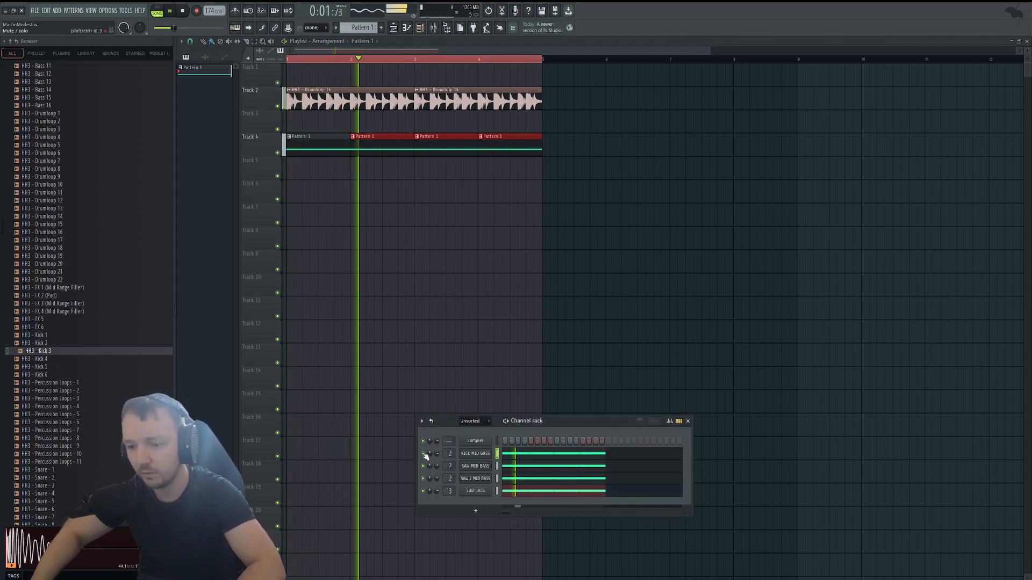
{"action": "left_click", "coordinate": [432, 28]}
{"action": "left_click", "coordinate": [590, 229]}
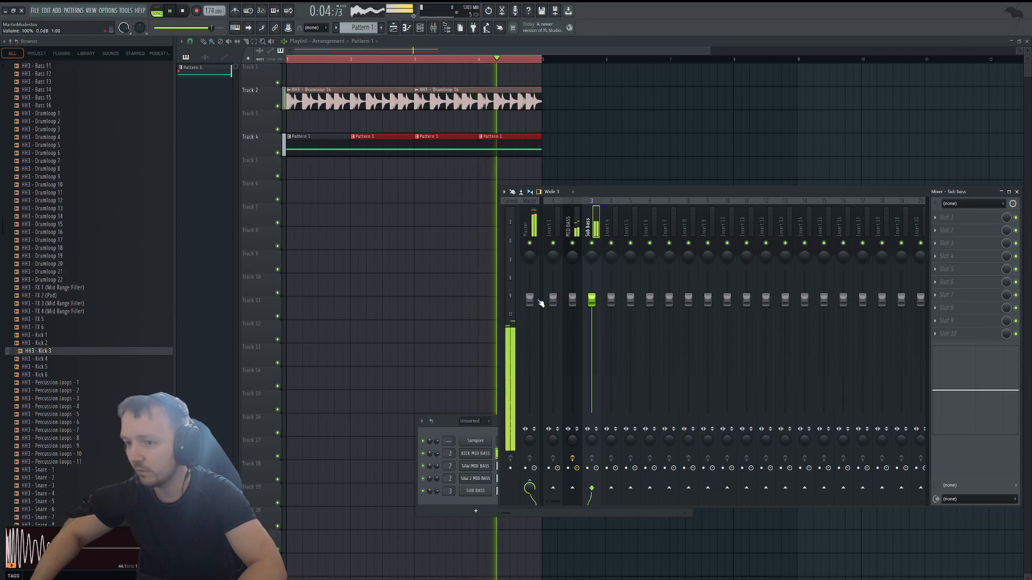
{"action": "key", "text": "space"}
{"action": "left_click", "coordinate": [440, 468]}
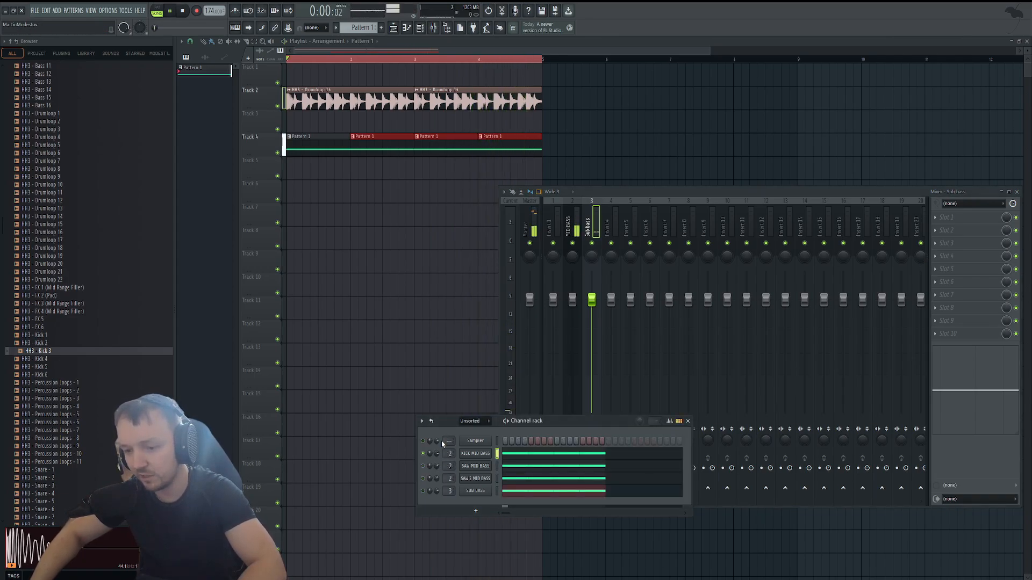
{"action": "key", "text": "space"}
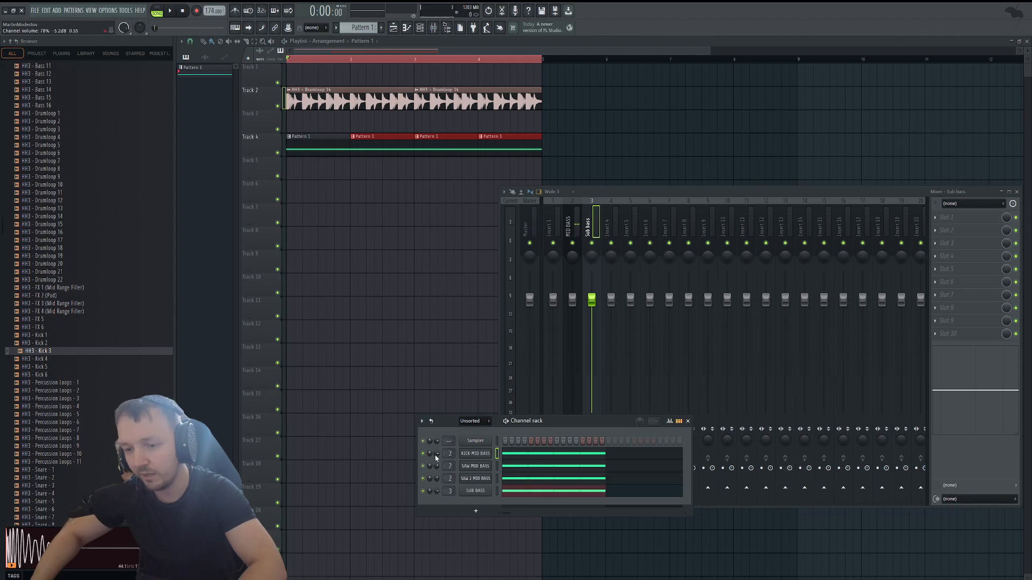
{"action": "key", "text": "space"}
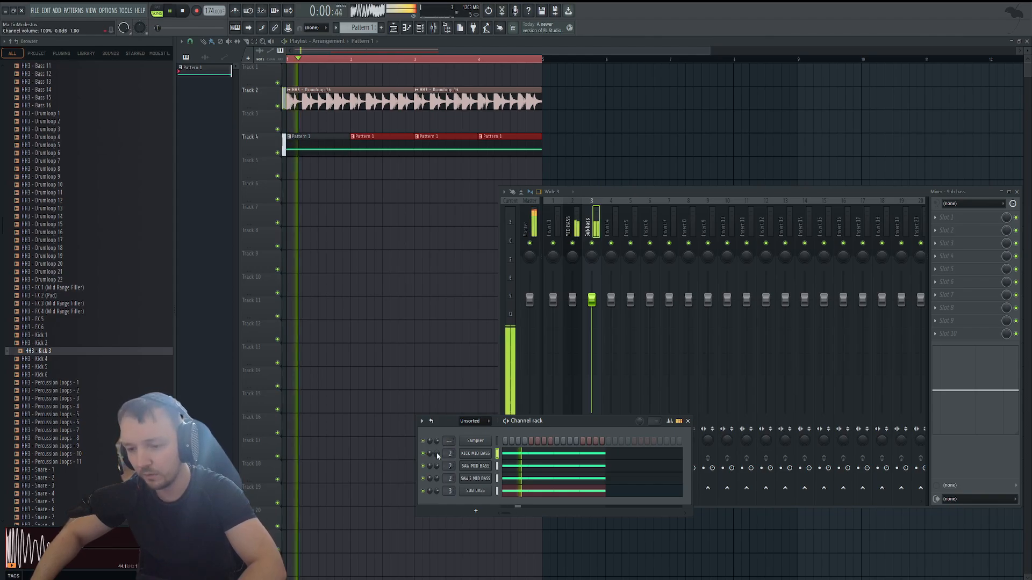
Lower the KICK MID BASS filter cutoff to about 425 Hz and raise the end point of its LFO 1 curve during playback.
{"action": "left_click", "coordinate": [481, 454]}
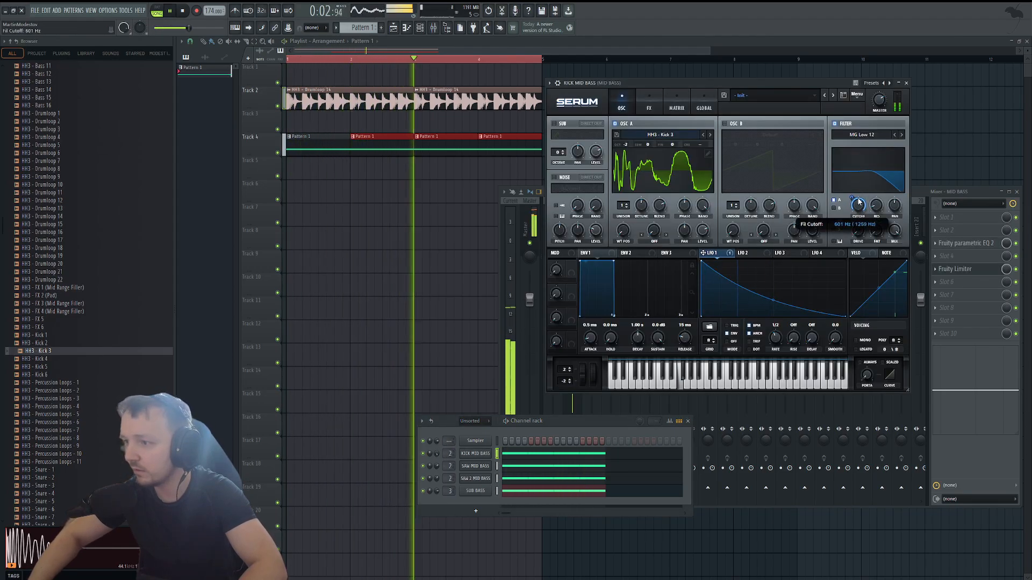
{"action": "left_click_drag", "start_coordinate": [859, 201], "coordinate": [859, 208]}
{"action": "left_click_drag", "start_coordinate": [845, 316], "coordinate": [854, 301]}
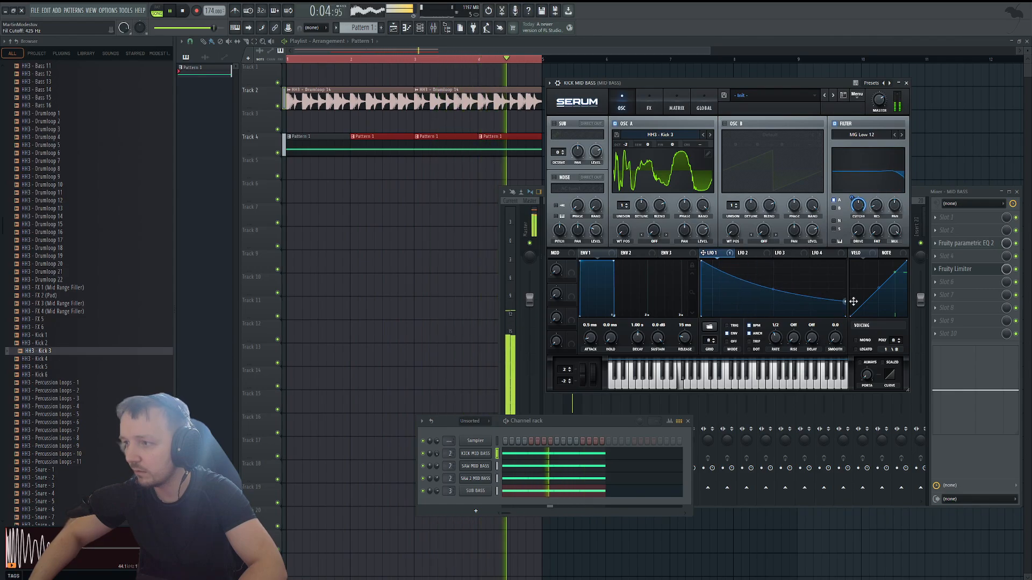
{"action": "key", "text": "space"}
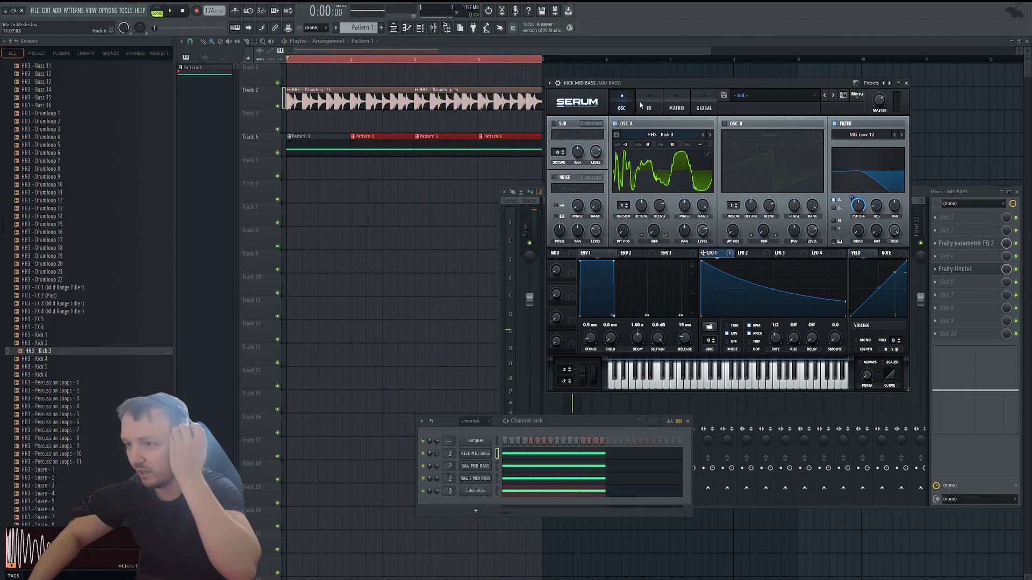
Adjust the Dimension size in the KICK MID BASS effects to about 20% while the song plays.
{"action": "left_click", "coordinate": [641, 105]}
{"action": "key", "text": "space"}
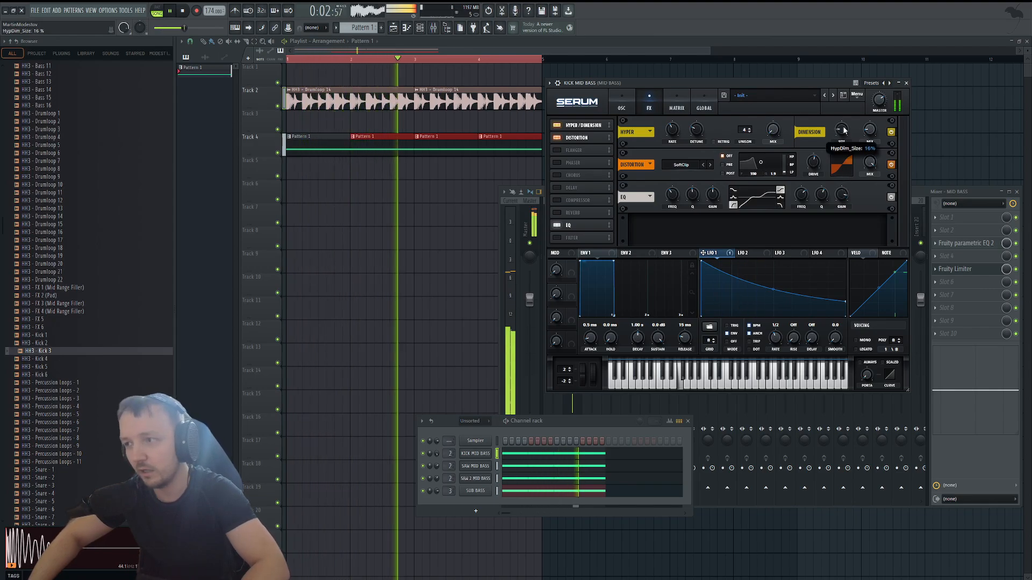
{"action": "left_click_drag", "start_coordinate": [844, 131], "coordinate": [840, 133]}
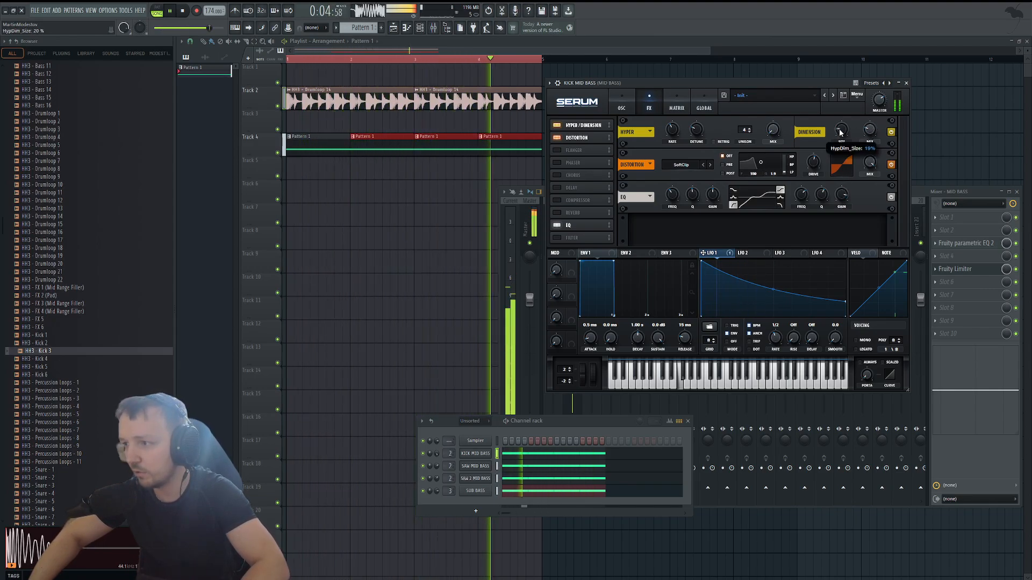
{"action": "key", "text": "space"}
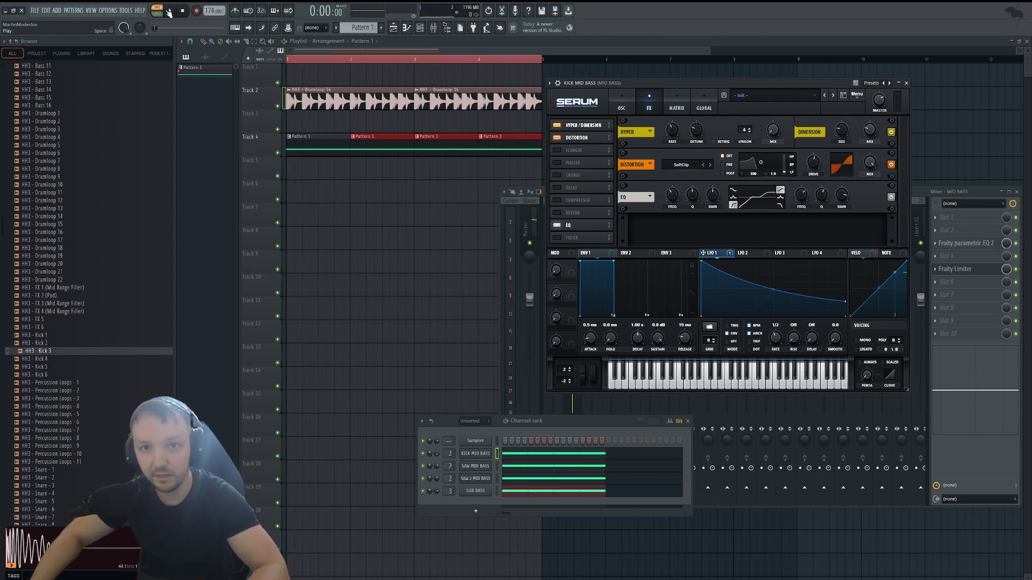
Lower the octave of oscillators A and B in the SAW 2 MID BASS synth to -2.
{"action": "left_click", "coordinate": [171, 11]}
{"action": "key", "text": "space"}
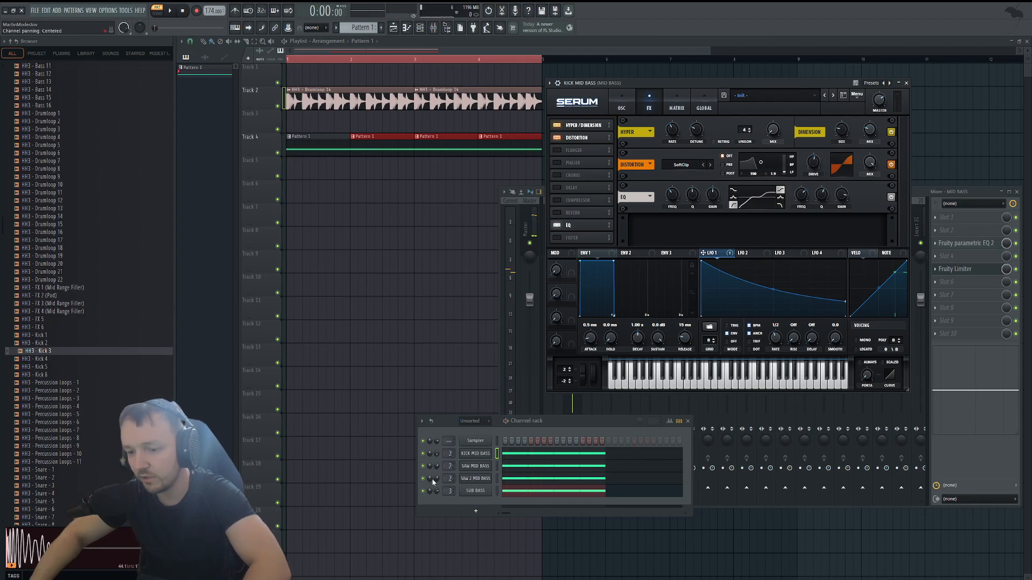
{"action": "left_click", "coordinate": [473, 481]}
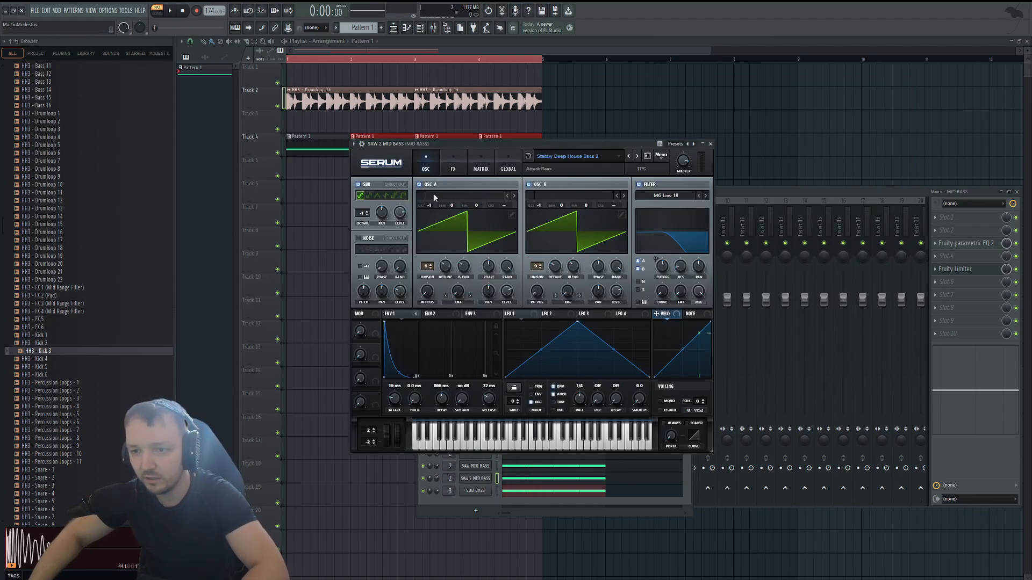
{"action": "left_click_drag", "start_coordinate": [429, 206], "coordinate": [430, 224]}
{"action": "left_click_drag", "start_coordinate": [540, 206], "coordinate": [540, 222]}
Raise the SAW 2 MID BASS channel volume to about 80% while the pattern plays.
{"action": "key", "text": "space"}
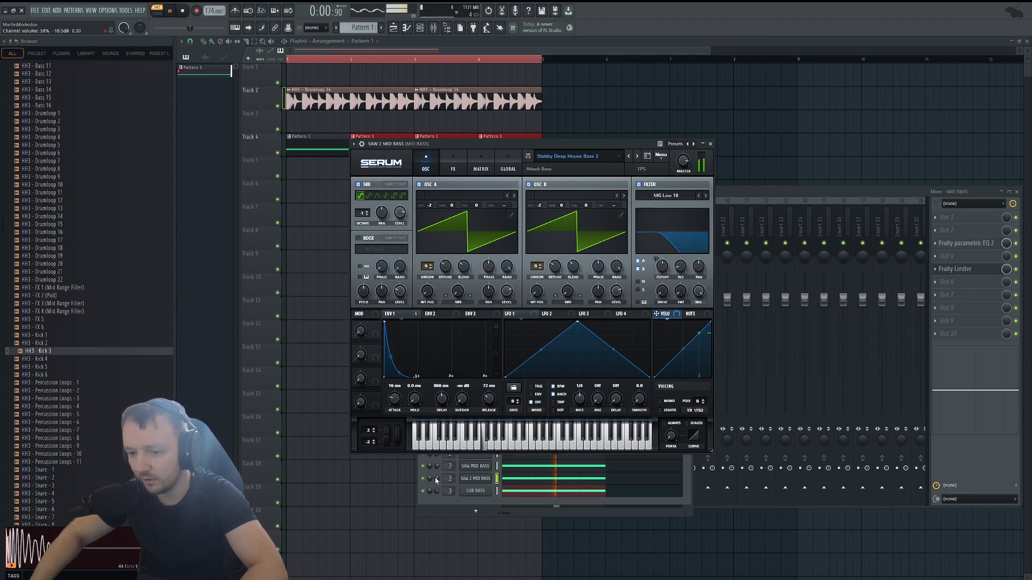
{"action": "left_click_drag", "start_coordinate": [436, 480], "coordinate": [438, 480]}
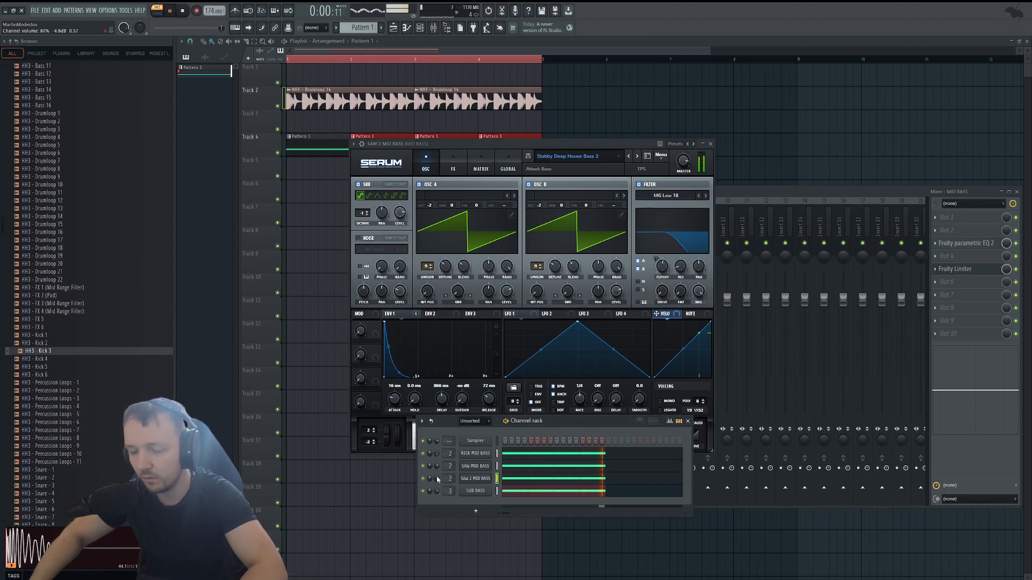
{"action": "key", "text": "space"}
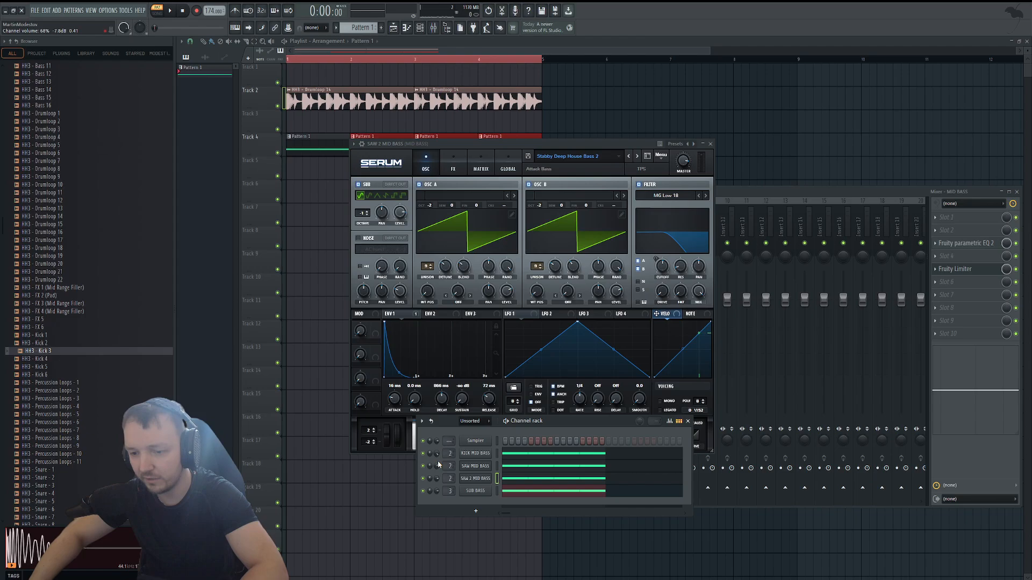
Raise the SAW MID BASS filter cutoff to about 821 Hz while the pattern plays.
{"action": "left_click", "coordinate": [476, 466]}
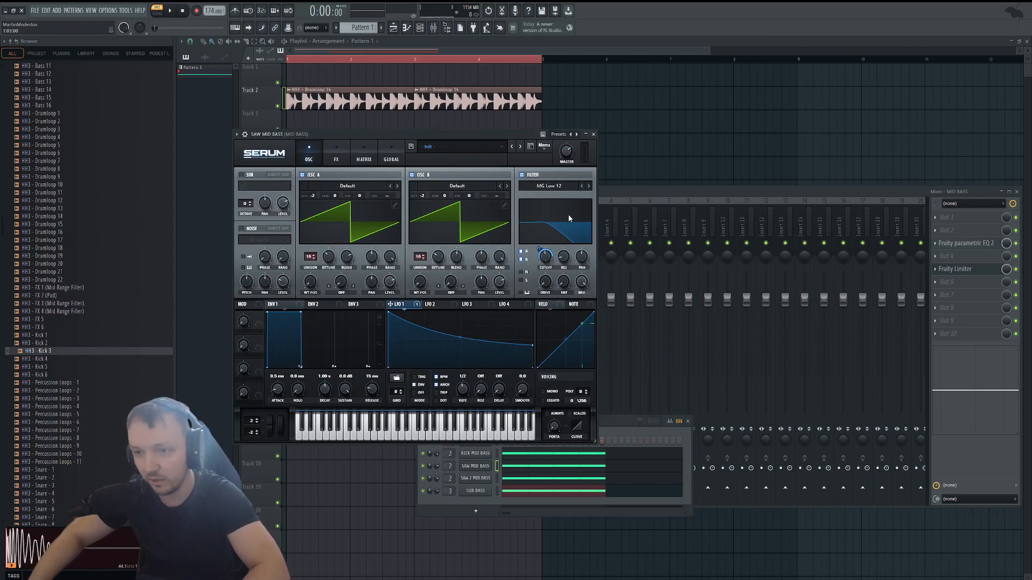
{"action": "key", "text": "space"}
{"action": "left_click_drag", "start_coordinate": [549, 262], "coordinate": [549, 252]}
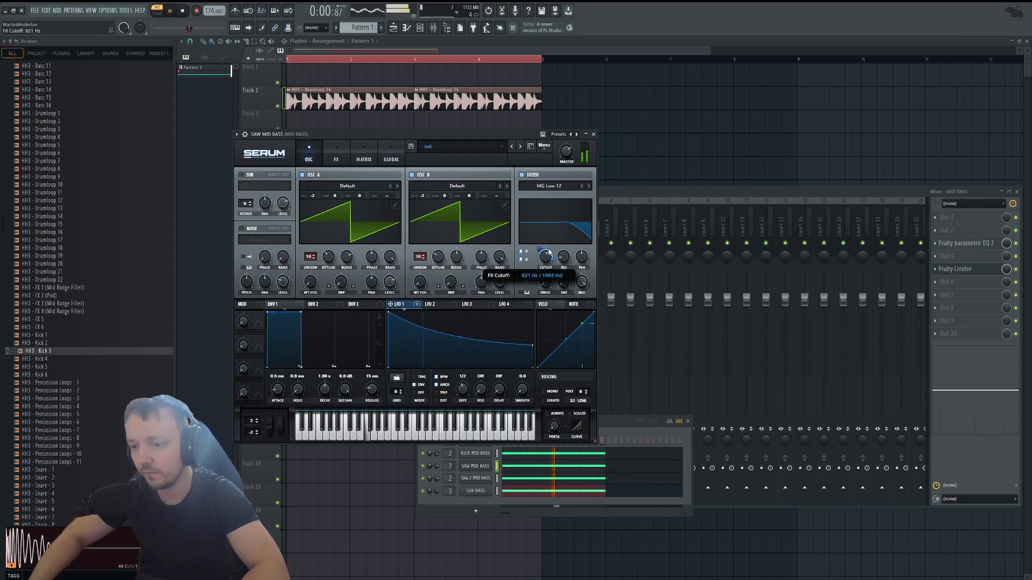
{"action": "key", "text": "space"}
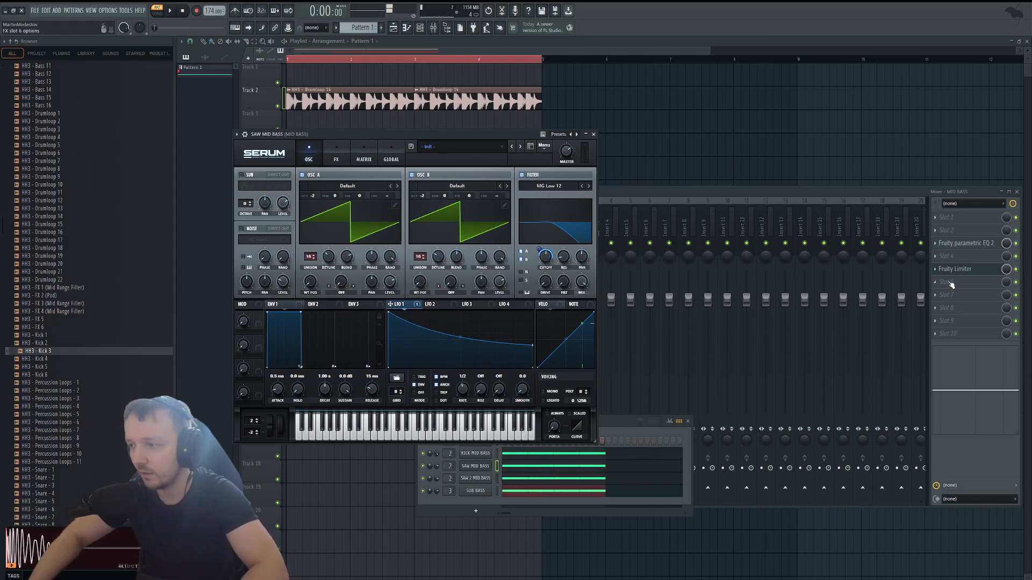
Move Fruity Limiter to slot 7 of the MID BASS mixer track, load Thermal in slot 4 and play the pattern.
{"action": "left_click", "coordinate": [855, 195]}
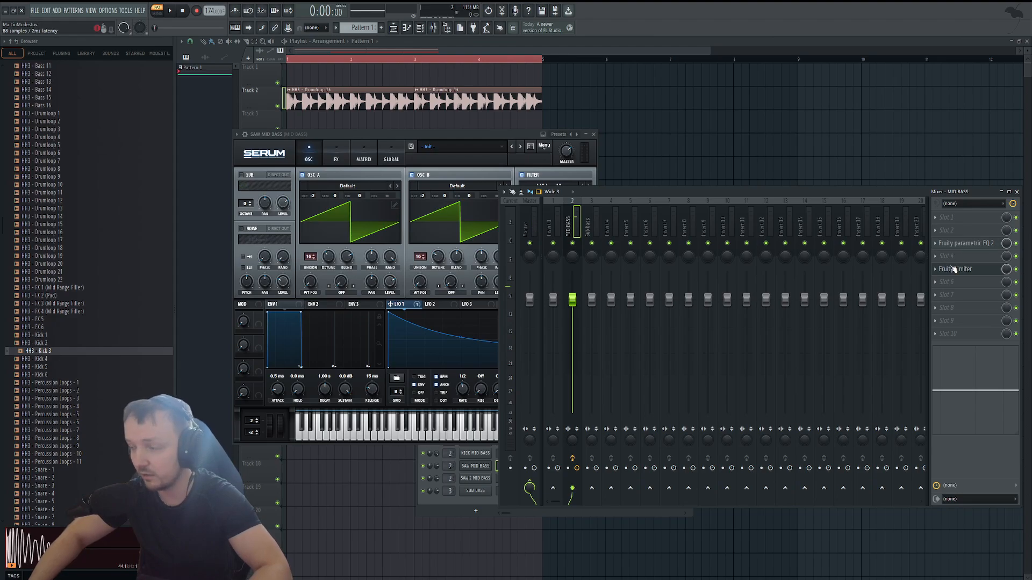
{"action": "left_click_drag", "start_coordinate": [959, 274], "coordinate": [961, 299]}
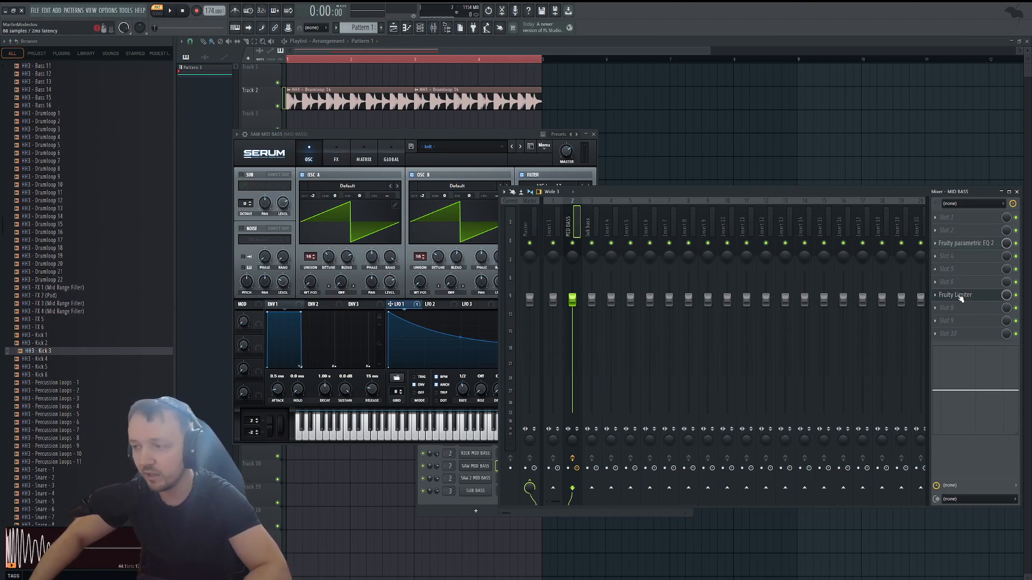
{"action": "left_click", "coordinate": [952, 248]}
{"action": "left_click", "coordinate": [954, 250]}
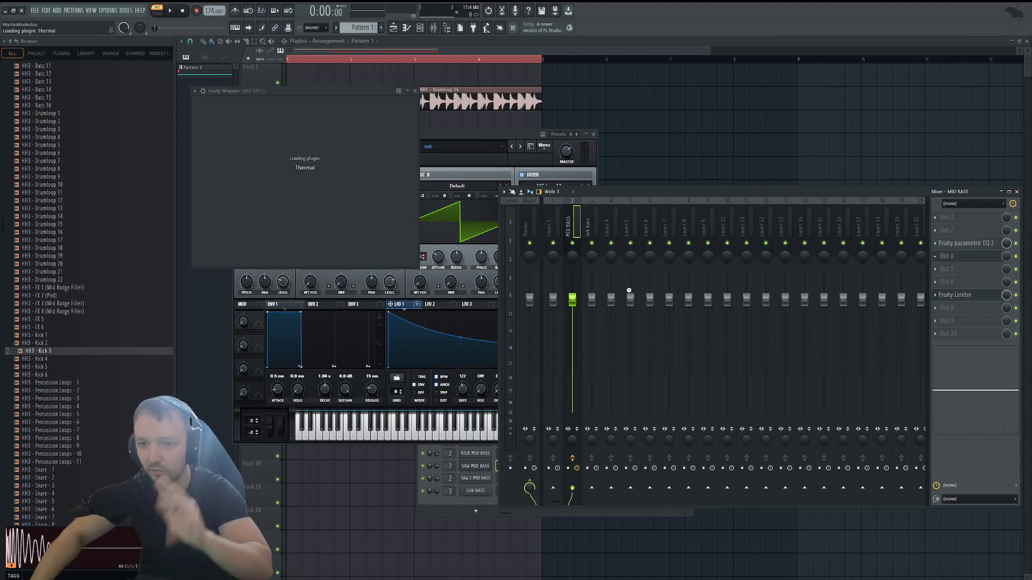
{"action": "key", "text": "space"}
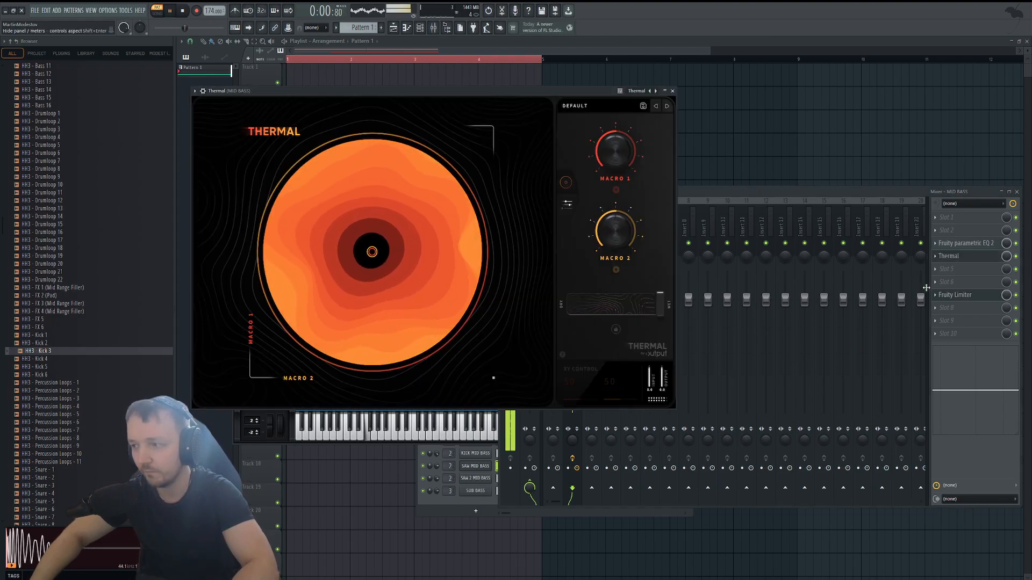
{"action": "key", "text": "space"}
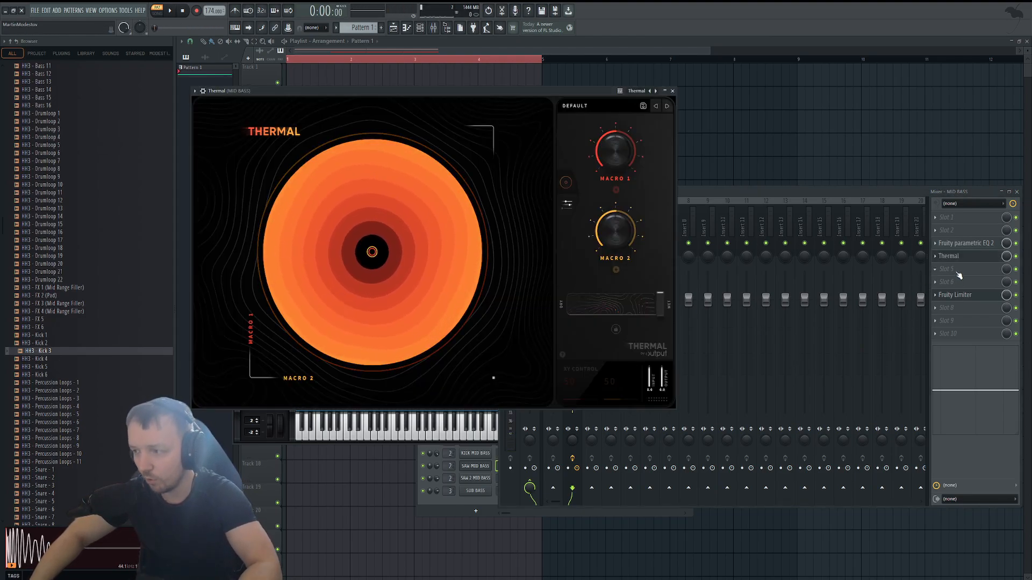
Load Rift_4 in slot 5 and set its positive waveform to Edge with a shape of about 0.75 and 2x drive.
{"action": "left_click", "coordinate": [957, 274]}
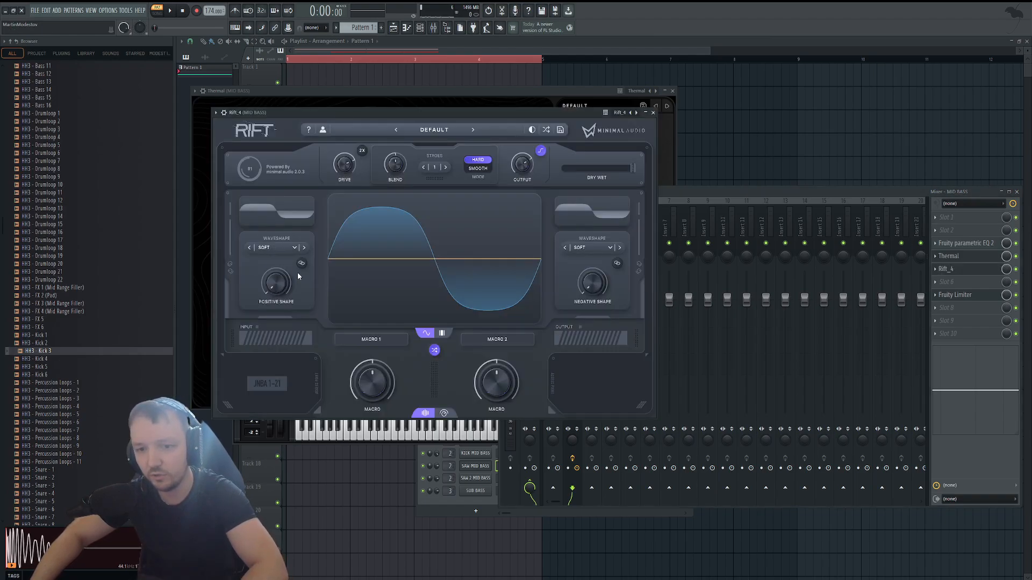
{"action": "left_click", "coordinate": [340, 278]}
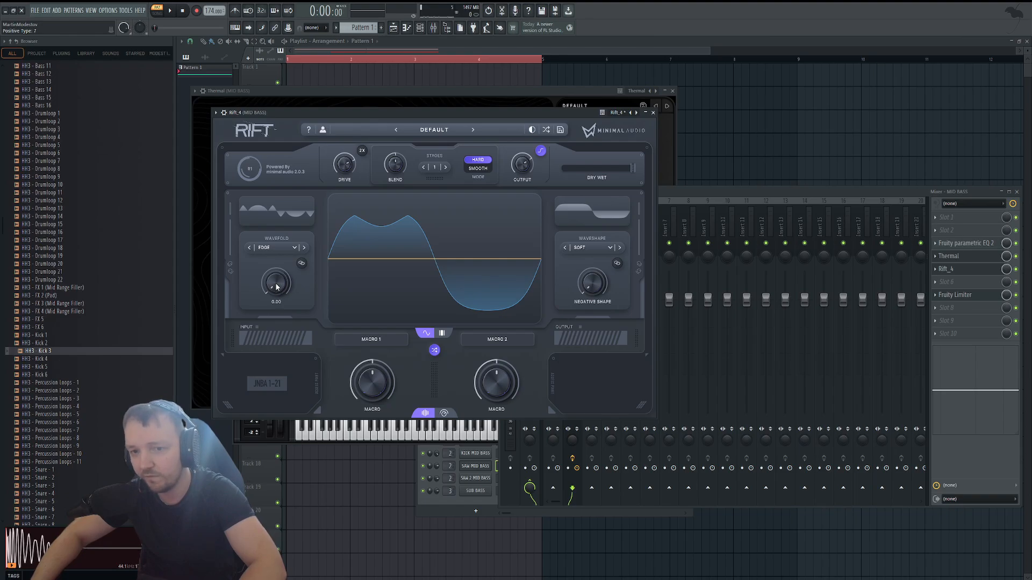
{"action": "key", "text": "space"}
{"action": "left_click_drag", "start_coordinate": [278, 288], "coordinate": [293, 211]}
{"action": "key", "text": "space"}
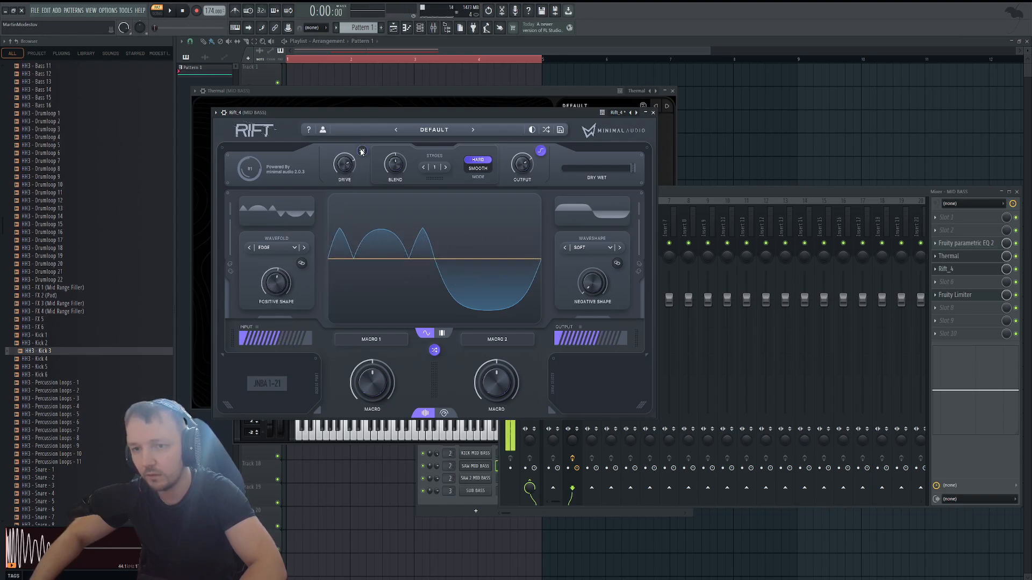
{"action": "key", "text": "space"}
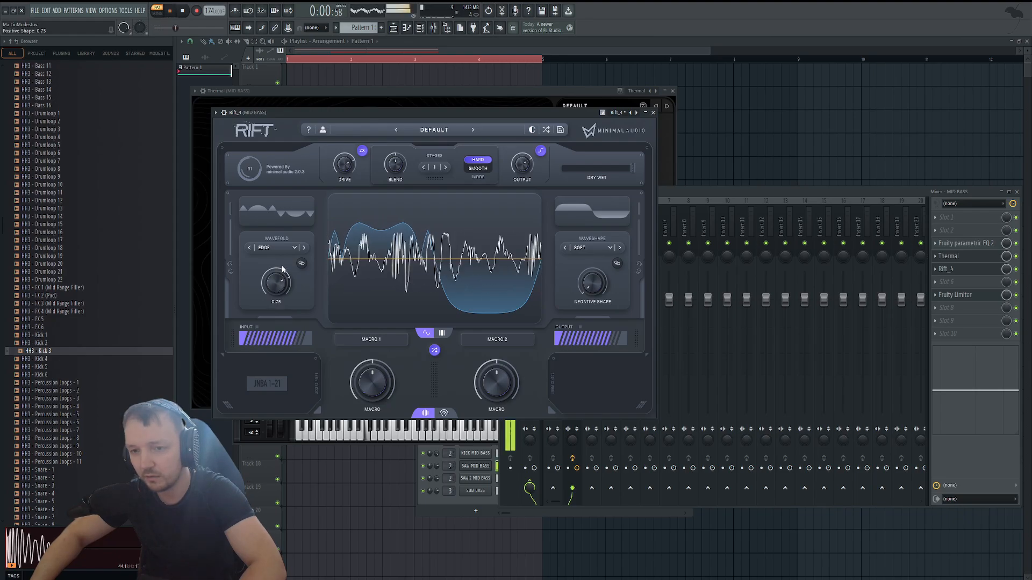
{"action": "key", "text": "space"}
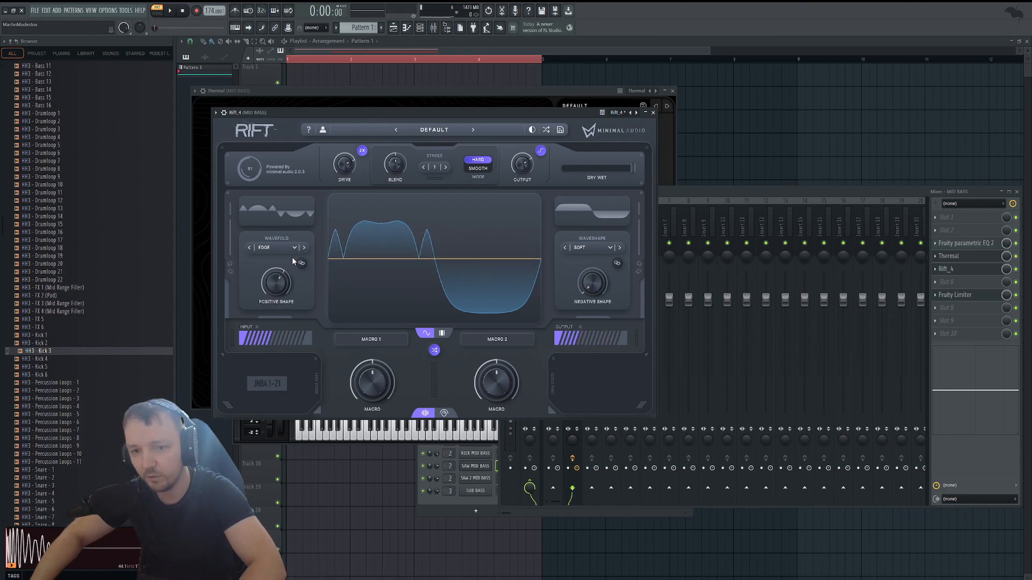
Switch Rift's positive waveform to Bounce with a shape of about 0.84, turn off 2x drive and play the pattern.
{"action": "left_click", "coordinate": [304, 248]}
{"action": "left_click_drag", "start_coordinate": [278, 285], "coordinate": [287, 267]}
{"action": "key", "text": "space"}
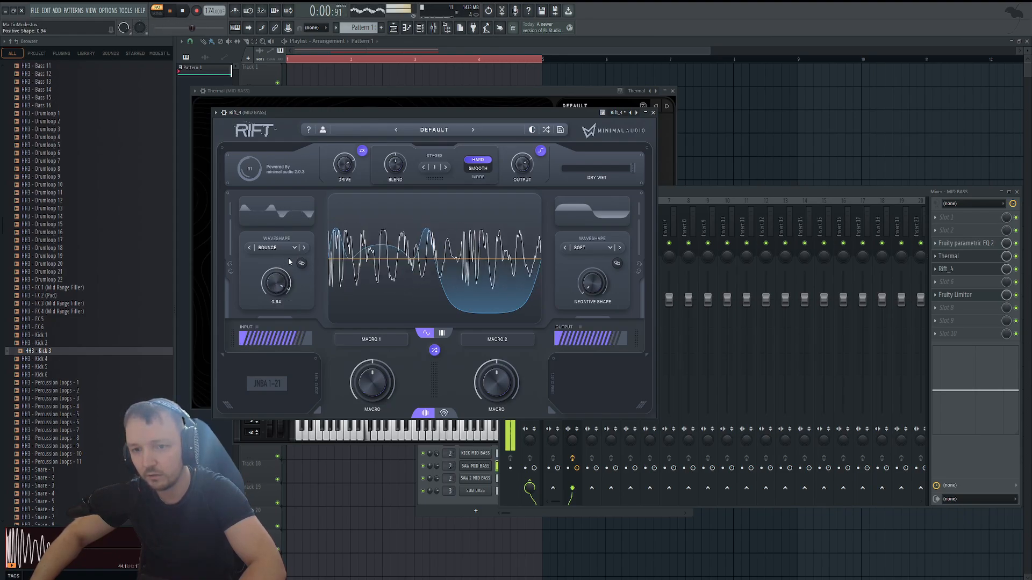
{"action": "key", "text": "space"}
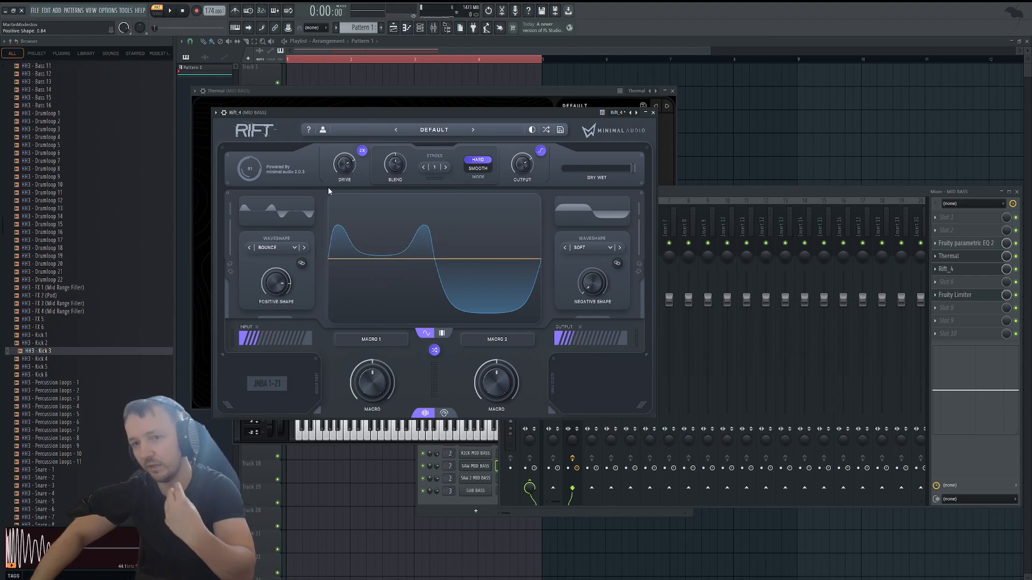
{"action": "key", "text": "space"}
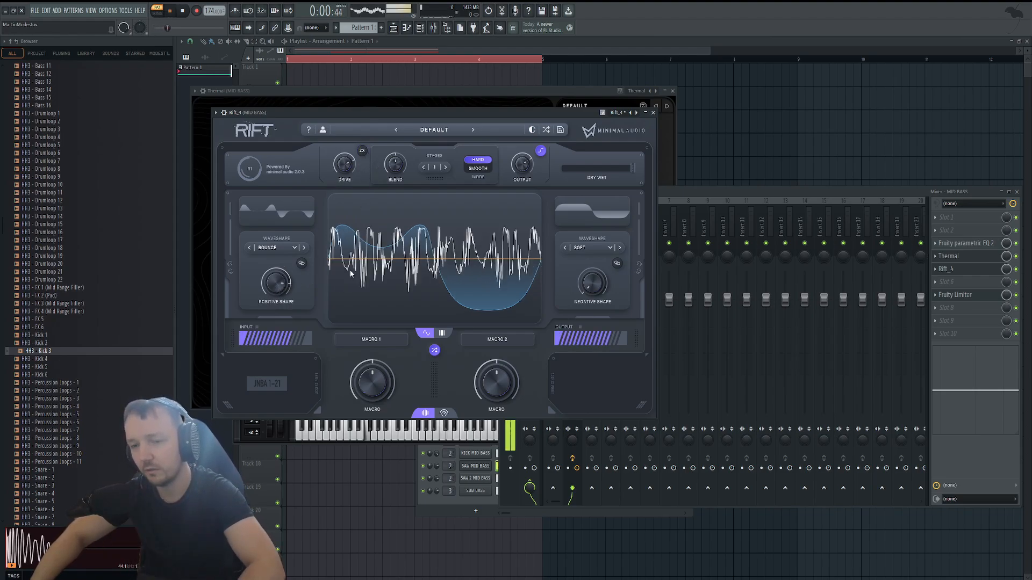
Toggle Rift_4 on the MID BASS mixer track to compare the sound, and lower Fruity Limiter's gain while the pattern plays.
{"action": "left_click", "coordinate": [1018, 270]}
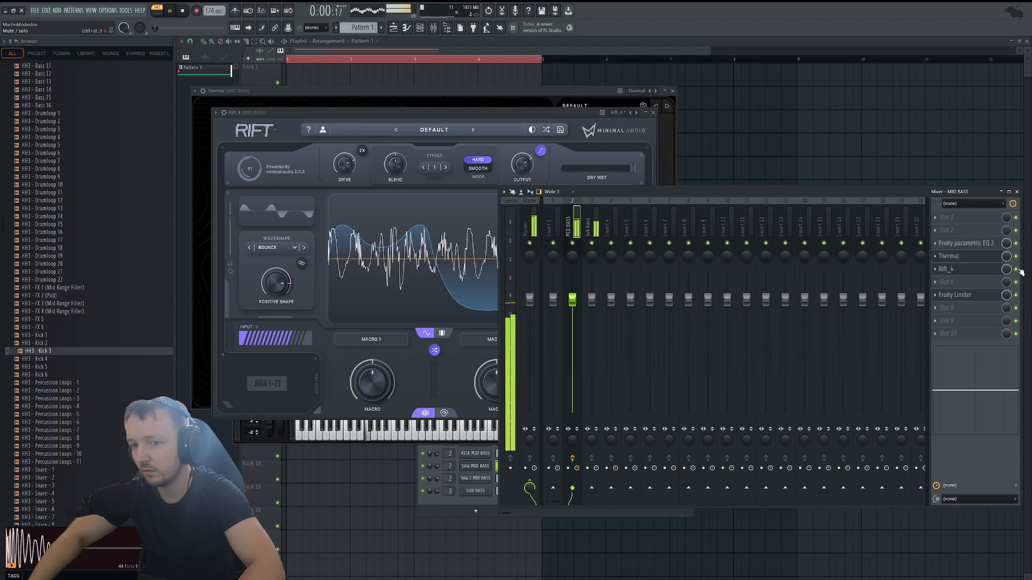
{"action": "key", "text": "space"}
{"action": "left_click", "coordinate": [955, 295]}
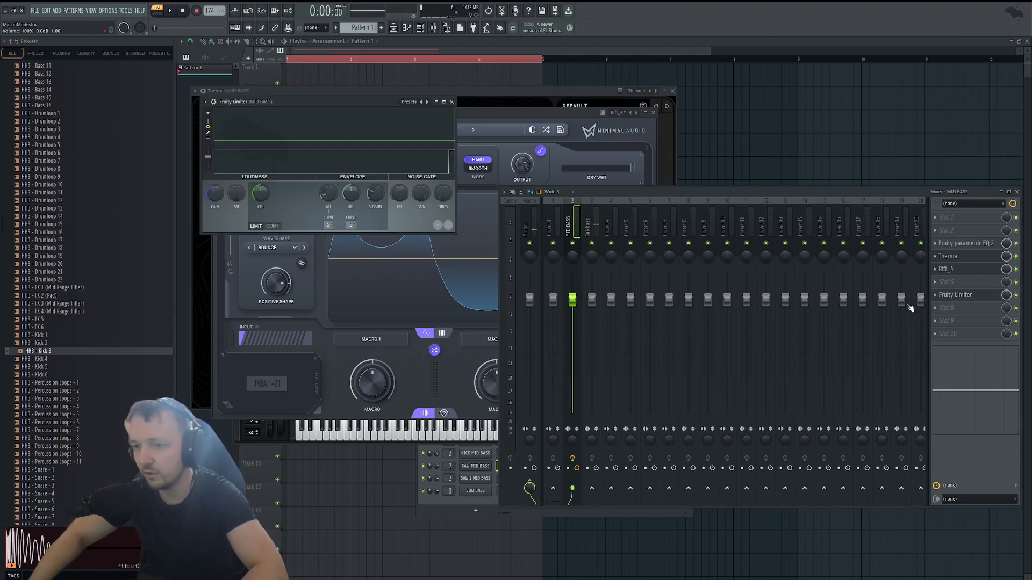
{"action": "key", "text": "space"}
{"action": "left_click_drag", "start_coordinate": [214, 193], "coordinate": [214, 204]}
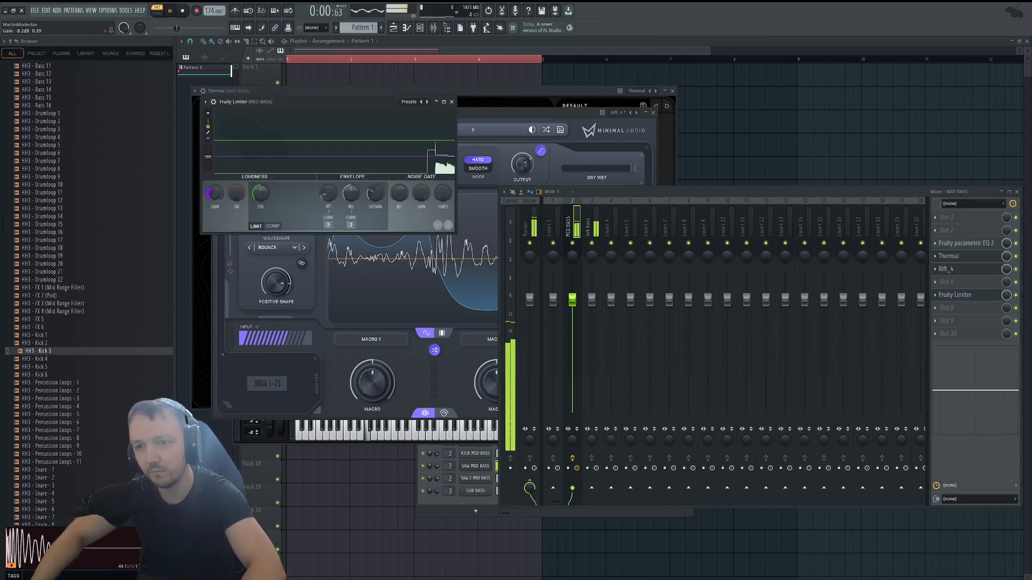
{"action": "key", "text": "space"}
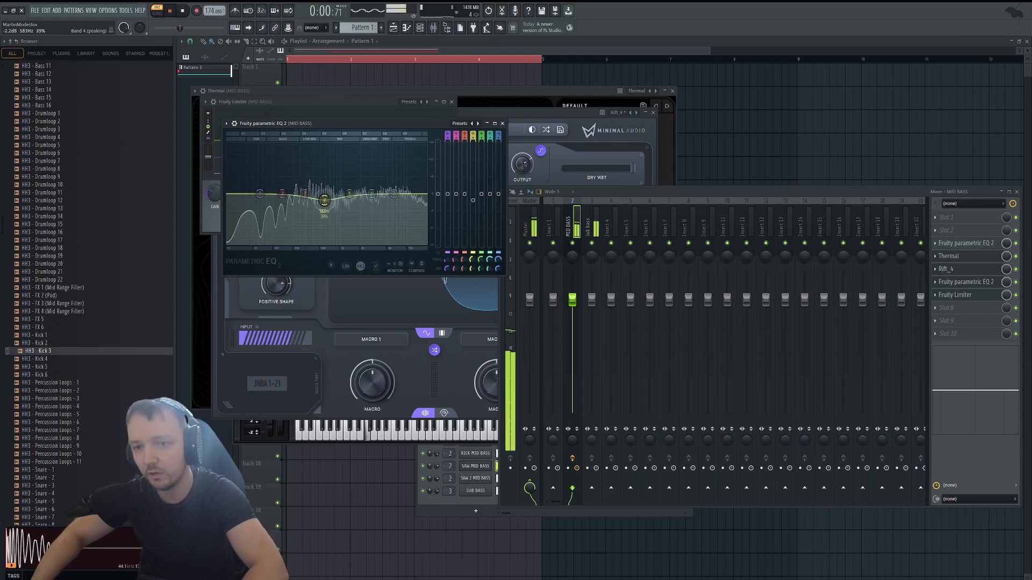
Add Fruity parametric EQ 2 in slot 6 of MID BASS and dip bands 4 and 5 while auditioning the pattern.
{"action": "left_click_drag", "start_coordinate": [291, 208], "coordinate": [355, 203]}
{"action": "key", "text": "space"}
{"action": "key", "text": "space"}
{"action": "scroll", "coordinate": [297, 209], "scroll_direction": "down", "scroll_amount": 2}
{"action": "key", "text": "space"}
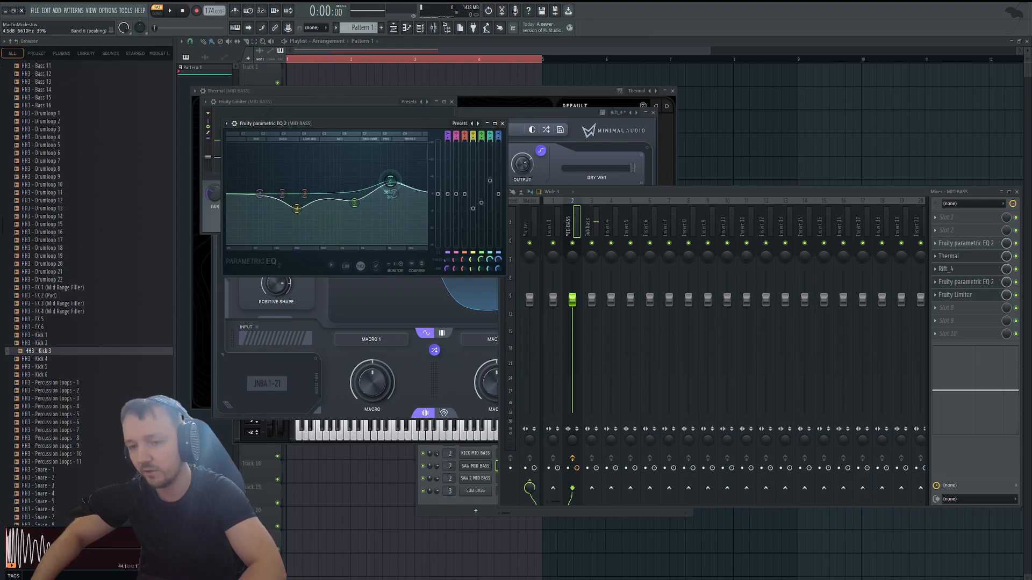
Sweep the EQ's band 6 through the highs during playback and cut it about 2.7 dB near 8254 Hz.
{"action": "key", "text": "space"}
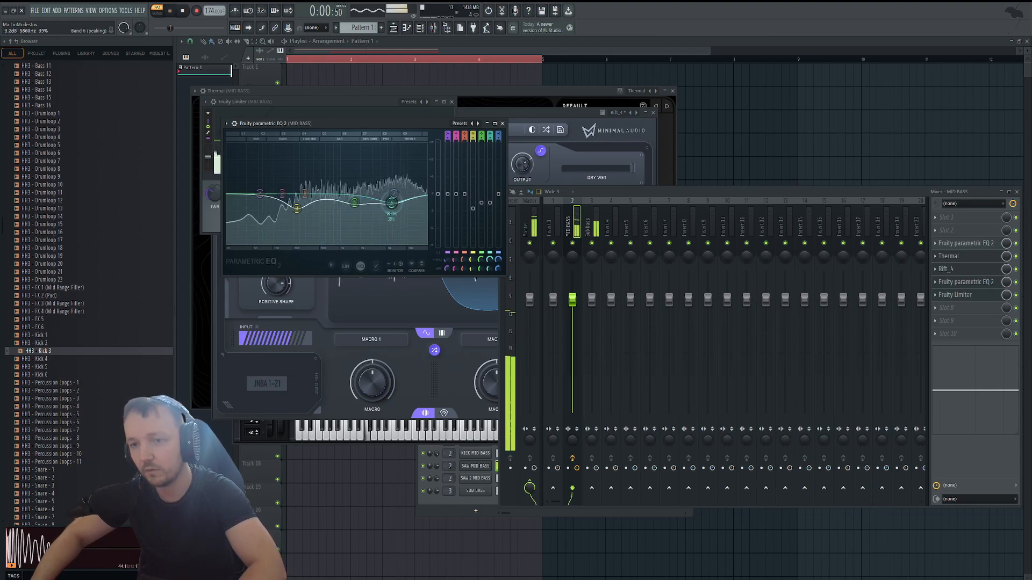
{"action": "key", "text": "space"}
{"action": "left_click_drag", "start_coordinate": [392, 165], "coordinate": [401, 204]}
{"action": "key", "text": "space"}
{"action": "key", "text": "space"}
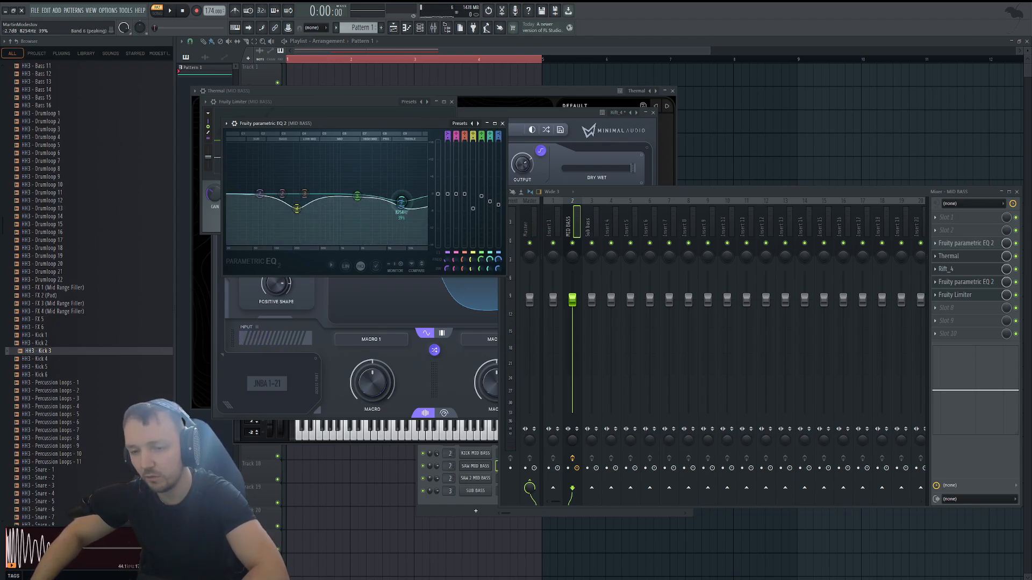
Shift the band 6 cut lower and pull the band 7 high shelf down about 11 dB near 15027 Hz.
{"action": "key", "text": "space"}
{"action": "left_click_drag", "start_coordinate": [401, 202], "coordinate": [426, 214]}
{"action": "key", "text": "space"}
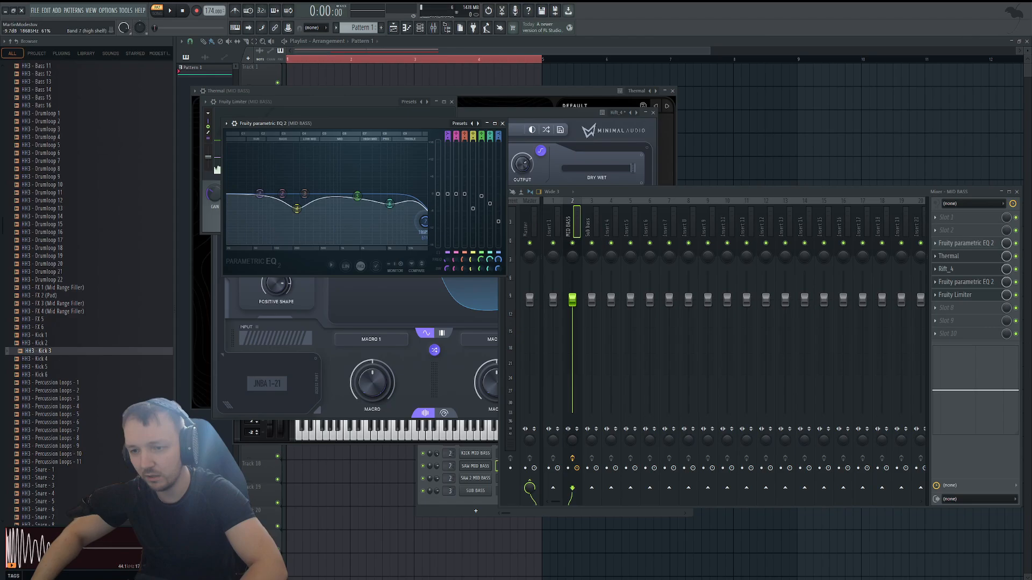
{"action": "left_click_drag", "start_coordinate": [423, 226], "coordinate": [419, 225]}
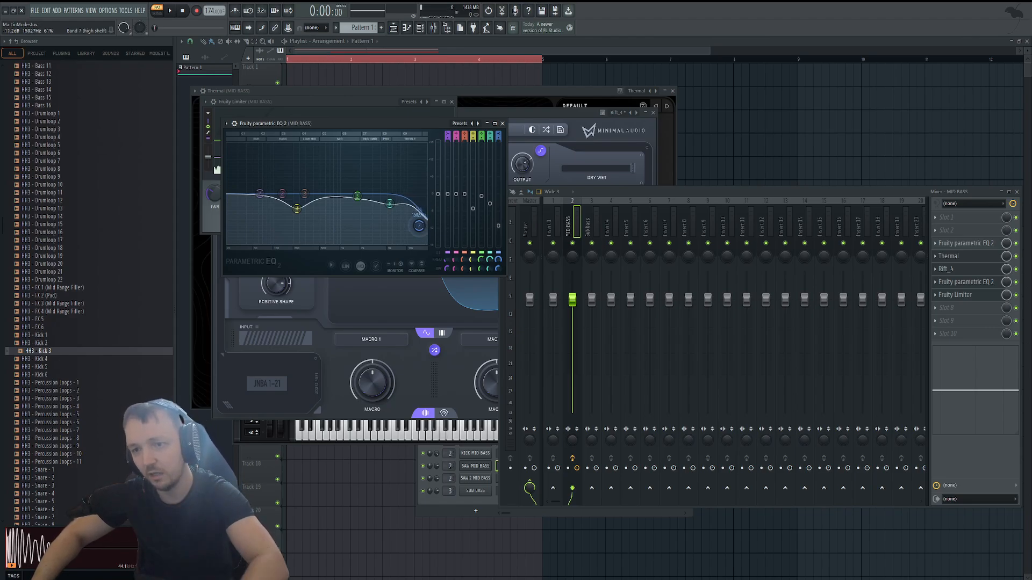
{"action": "key", "text": "space"}
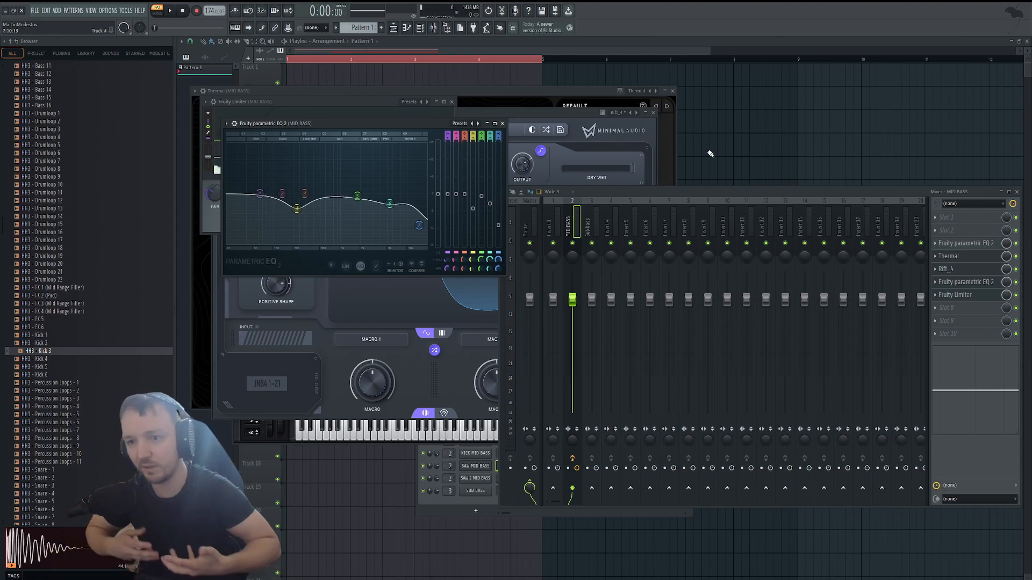
Extend the bass channels' notes into a four-bar progression and add a new Serum channel.
{"action": "key", "text": "F7"}
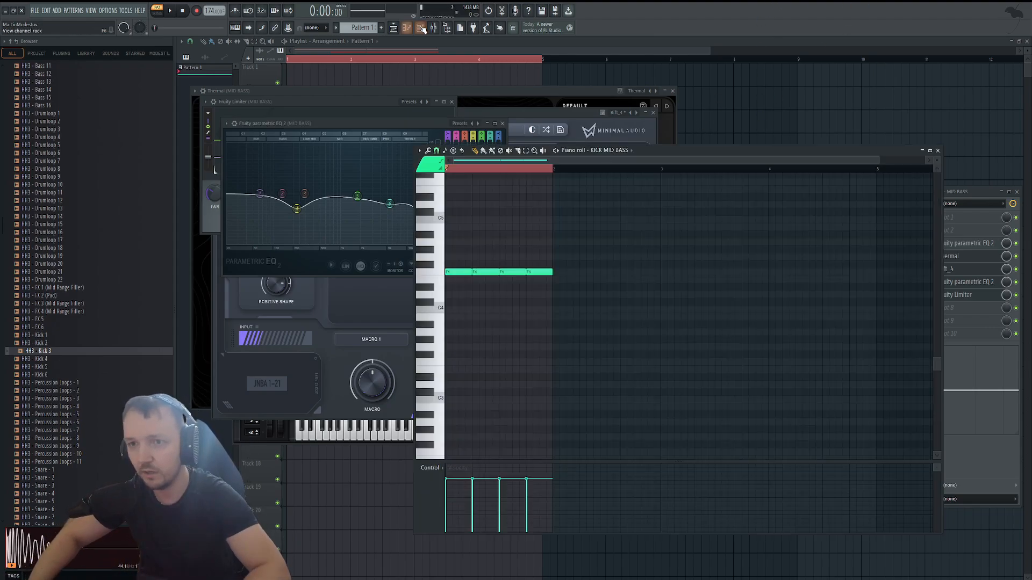
{"action": "key", "text": "F6"}
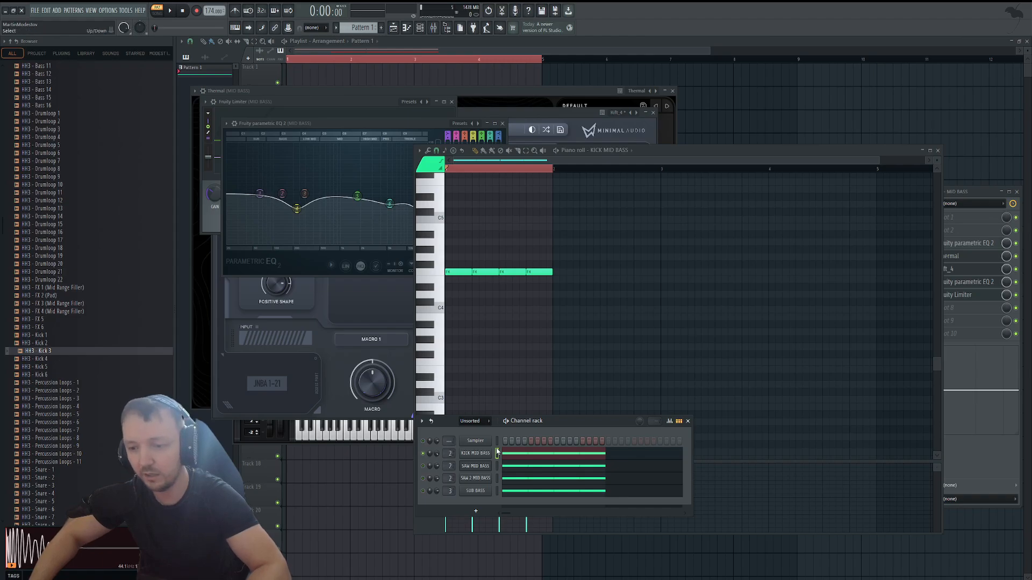
{"action": "key", "text": "F7"}
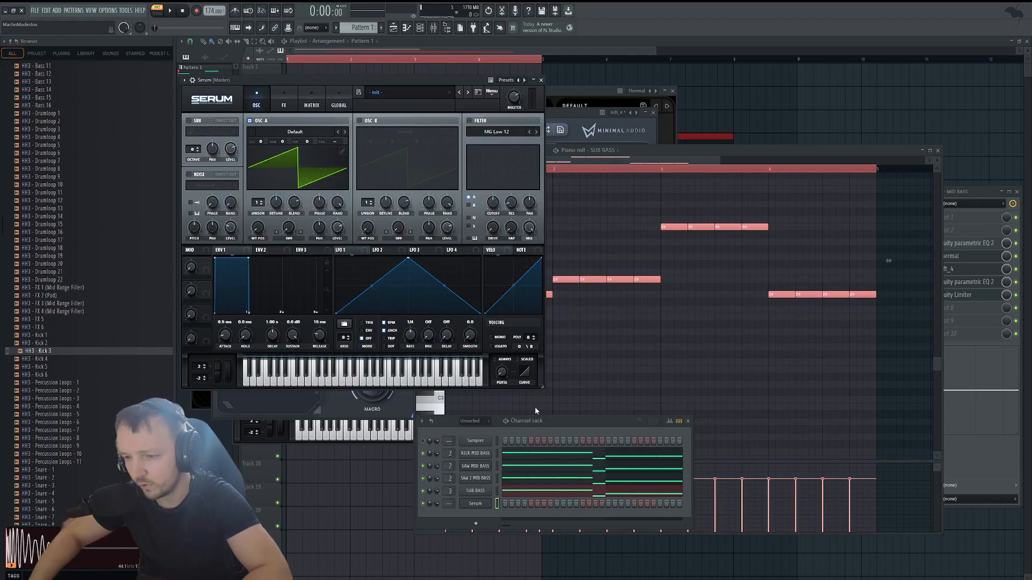
Enable typing-keyboard input, load the Main lead preset in the new Serum and write a four-bar lead melody.
{"action": "left_click", "coordinate": [234, 30]}
{"action": "key", "text": "F7"}
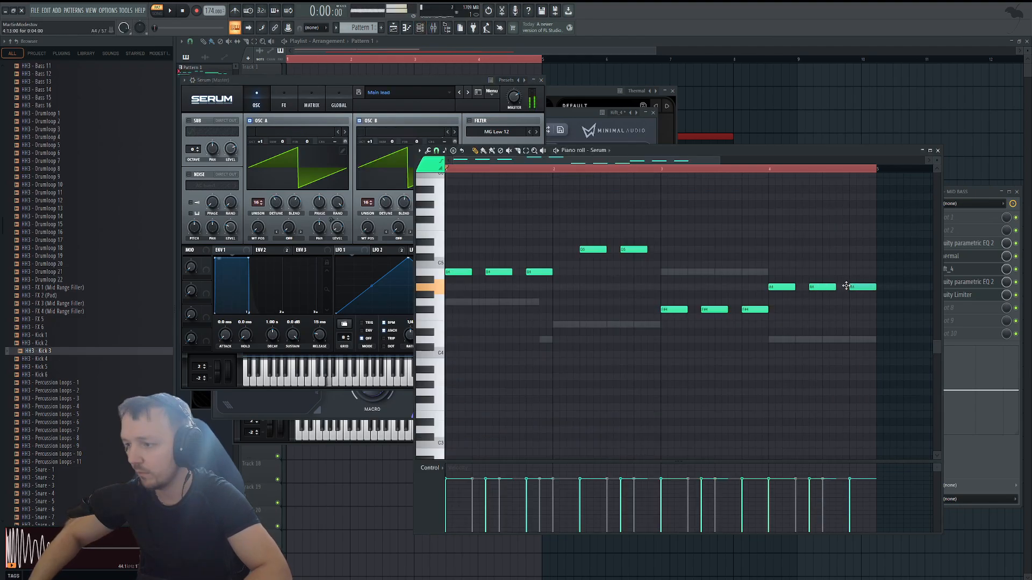
{"action": "key", "text": "space"}
Shift the lead's bar 4 notes later with the last two shortened, audition the pattern and select all lead notes.
{"action": "left_click", "coordinate": [797, 279]}
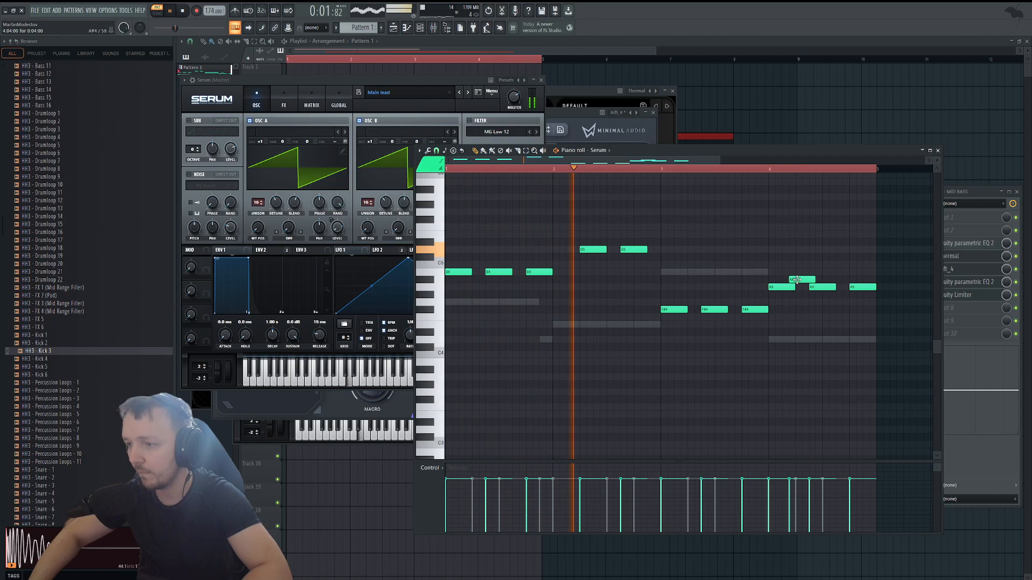
{"action": "right_click", "coordinate": [797, 280]}
{"action": "left_click_drag", "start_coordinate": [897, 267], "coordinate": [795, 307]}
{"action": "left_click_drag", "start_coordinate": [785, 288], "coordinate": [856, 290]}
{"action": "left_click", "coordinate": [809, 329], "text": "ctrl"}
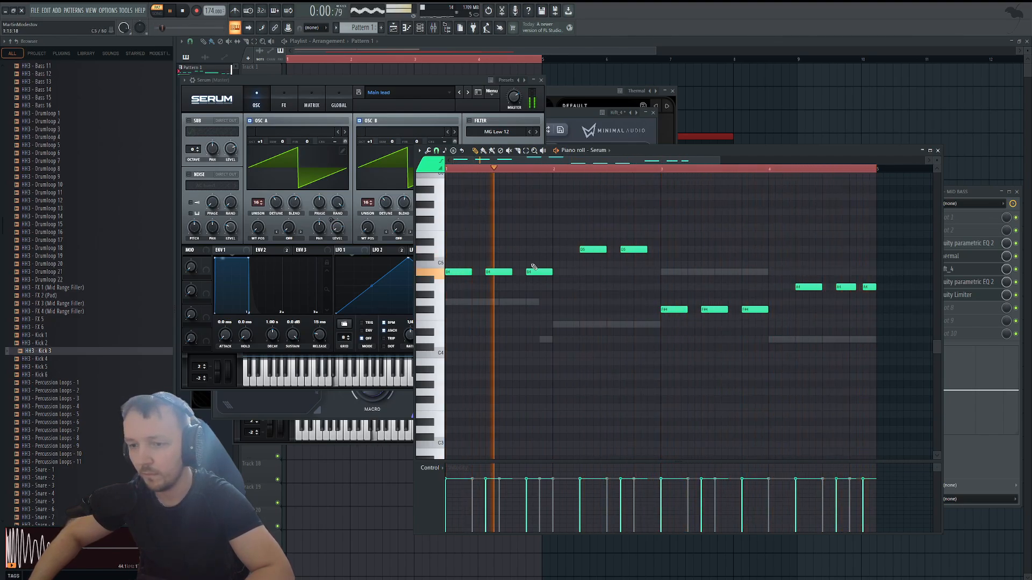
{"action": "key", "text": "ctrl+a"}
{"action": "key", "text": "space"}
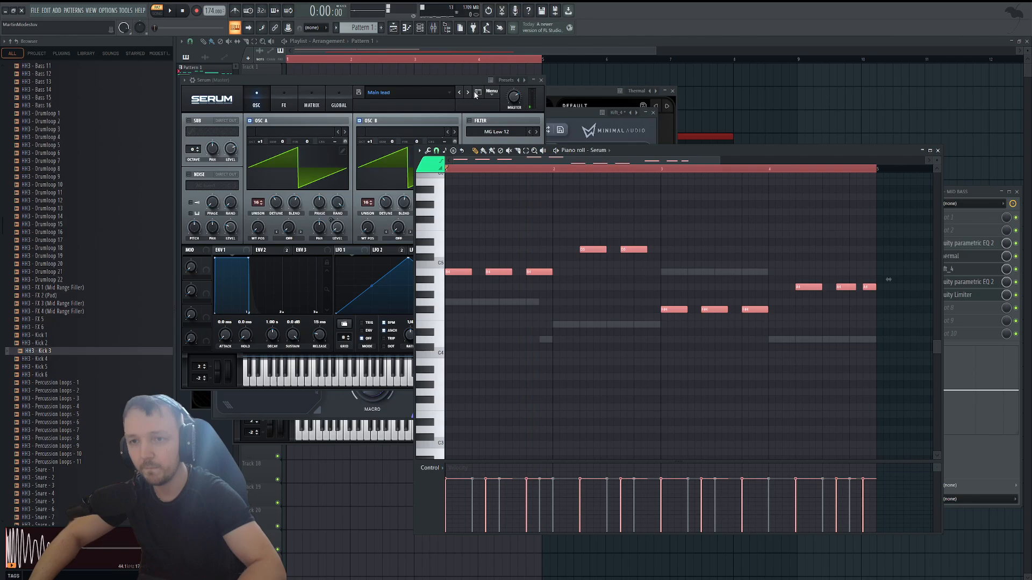
Delete the overlapping Pattern 1 clips from Track 4, keeping one four-bar clip, and switch playback to song mode.
{"action": "left_click", "coordinate": [422, 29]}
{"action": "right_click", "coordinate": [771, 108]}
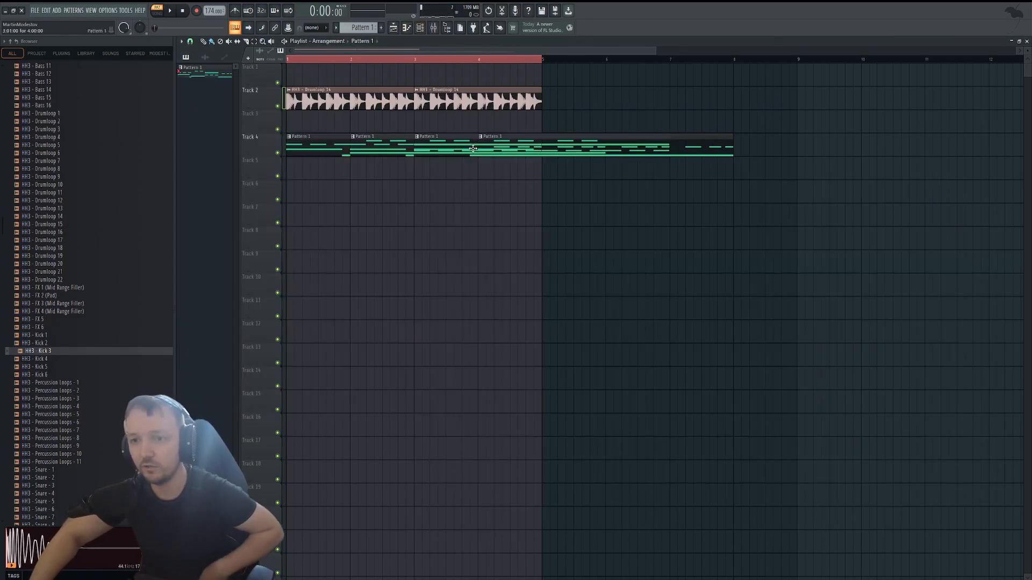
{"action": "right_click", "coordinate": [511, 145]}
{"action": "right_click", "coordinate": [379, 146]}
{"action": "right_click", "coordinate": [527, 146]}
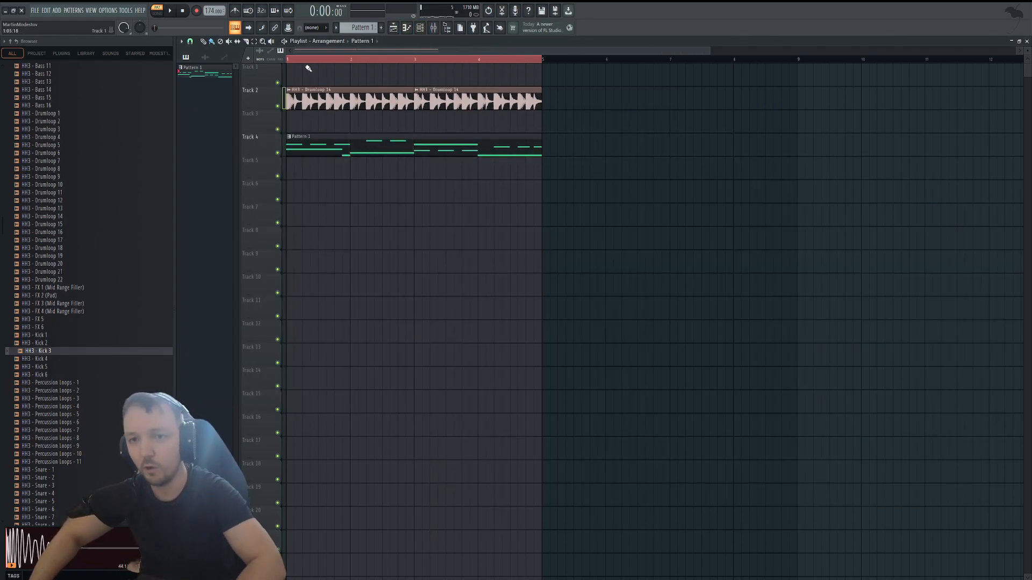
{"action": "key", "text": "l"}
{"action": "key", "text": "space"}
{"action": "key", "text": "space"}
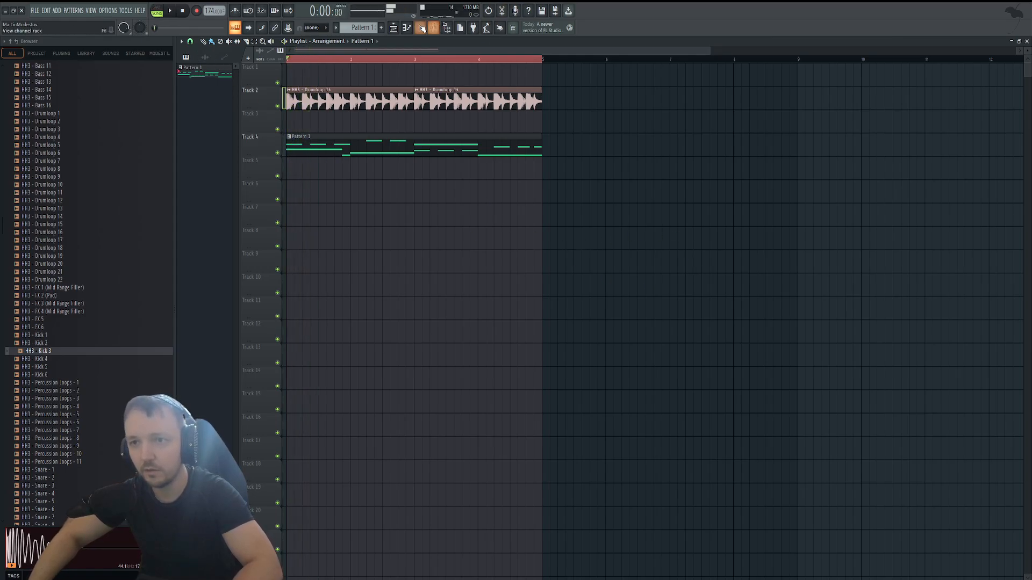
Set the channel rack filter to All and play the arrangement with the drum loop.
{"action": "key", "text": "F6"}
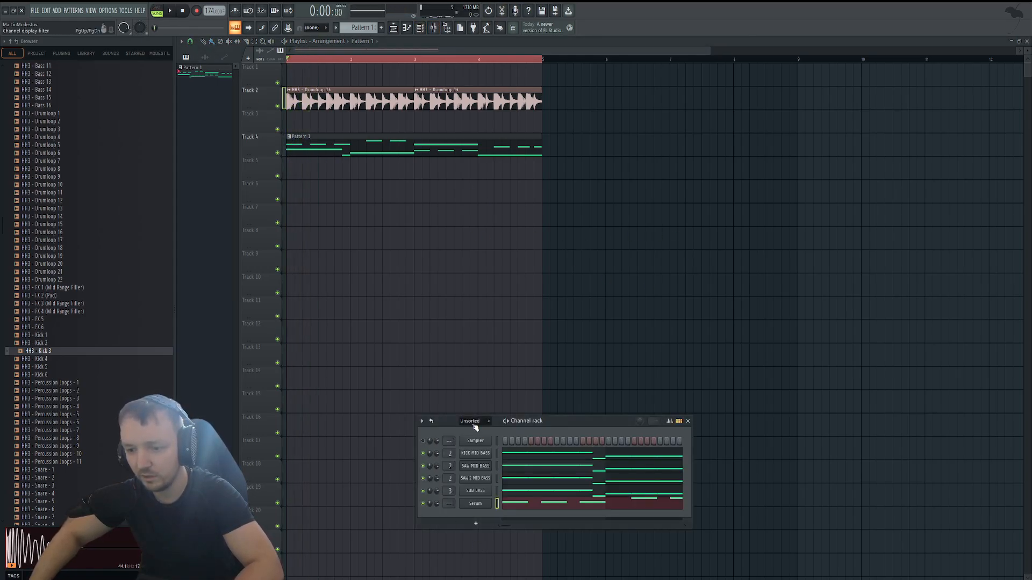
{"action": "scroll", "coordinate": [475, 425], "scroll_direction": "up", "scroll_amount": 1}
{"action": "key", "text": "space"}
{"action": "key", "text": "F6"}
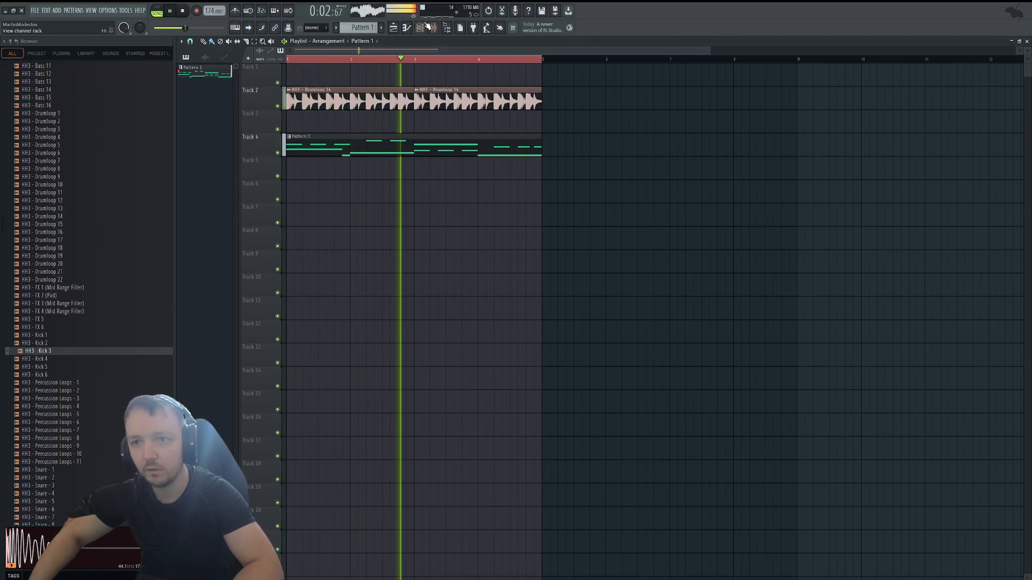
{"action": "key", "text": "F6"}
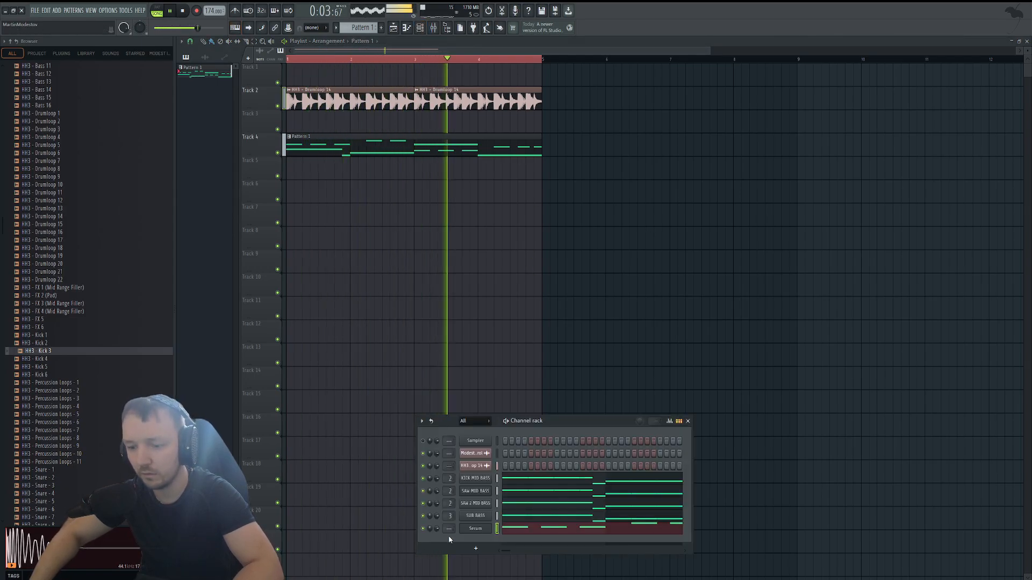
Transpose all of the Serum lead's notes down one octave and play the arrangement.
{"action": "left_click", "coordinate": [523, 530]}
{"action": "key", "text": "space"}
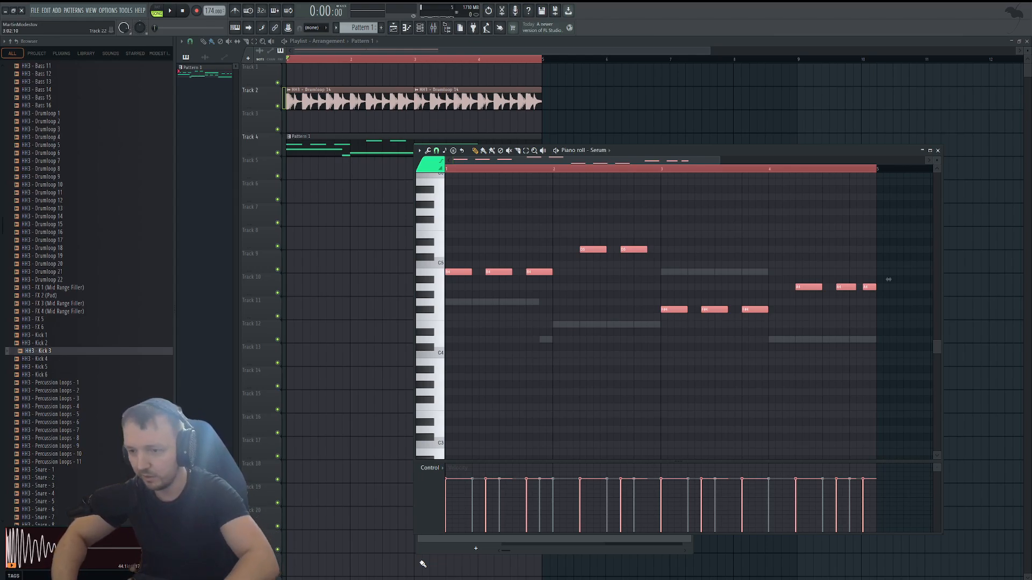
{"action": "key", "text": "ctrl+Down"}
{"action": "key", "text": "space"}
Lower the Fruity Limiter gain on the MID BASS mixer track to about -4.0 dB.
{"action": "key", "text": "F6"}
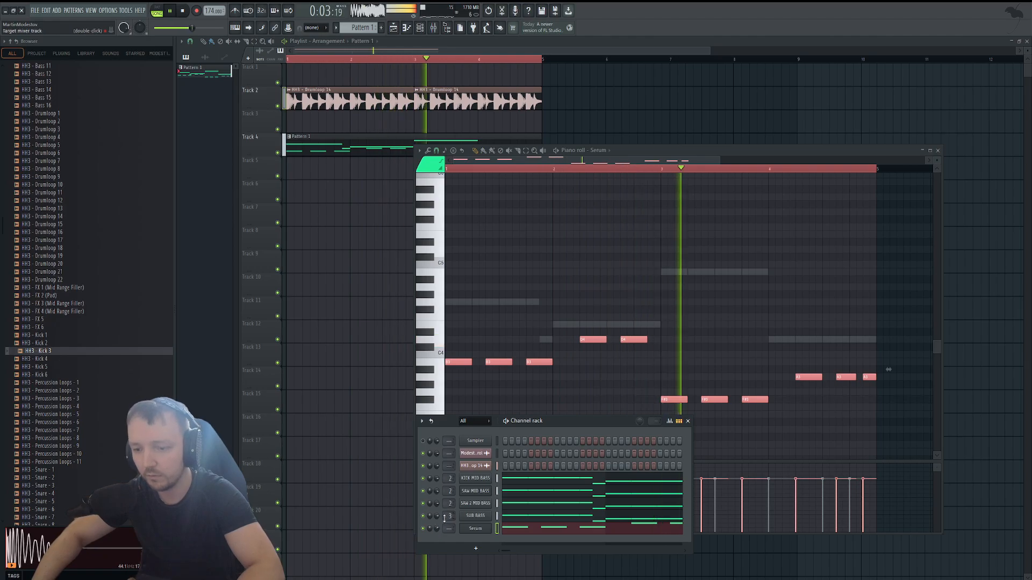
{"action": "key", "text": "F9"}
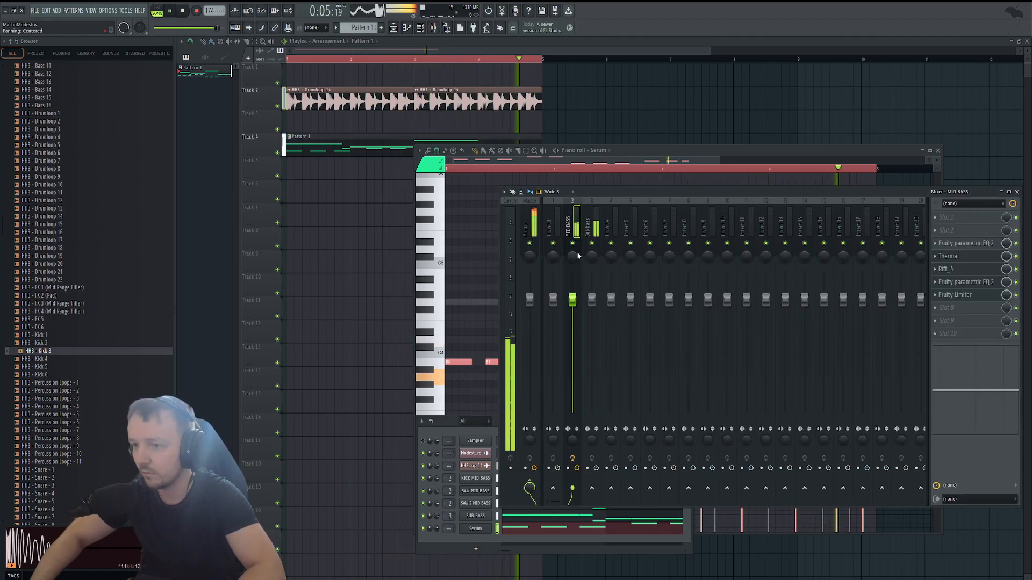
{"action": "key", "text": "space"}
{"action": "left_click", "coordinate": [955, 294]}
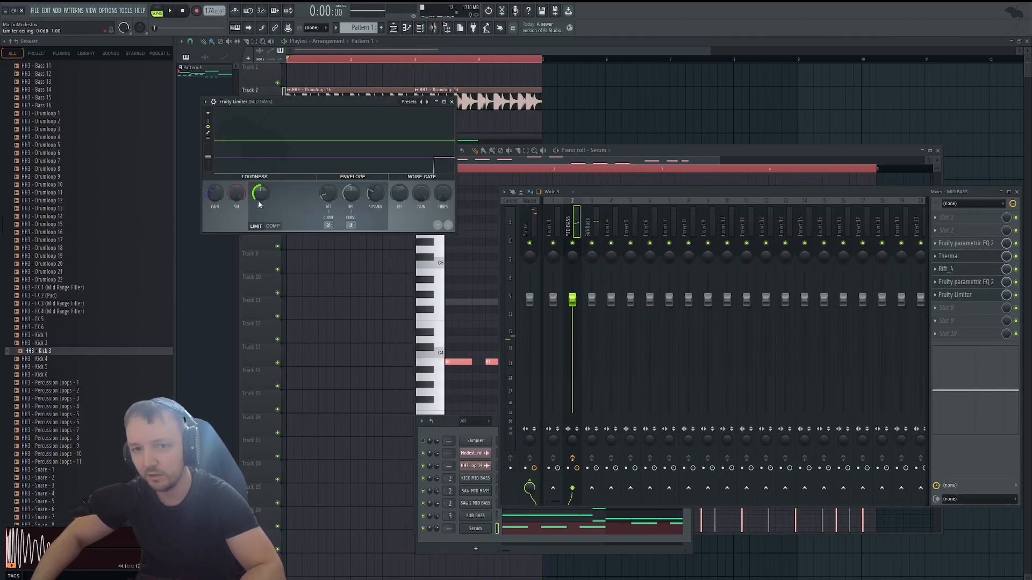
{"action": "left_click_drag", "start_coordinate": [214, 195], "coordinate": [213, 200]}
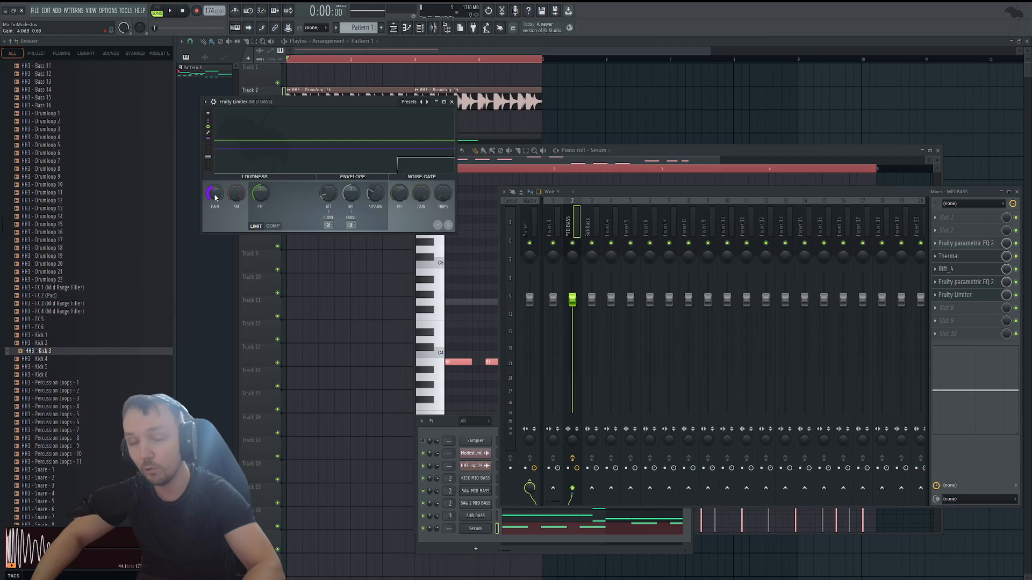
Fine-tune the MID BASS limiter gain while the song plays, close all open windows and stop playback.
{"action": "key", "text": "space"}
{"action": "left_click_drag", "start_coordinate": [215, 197], "coordinate": [216, 196]}
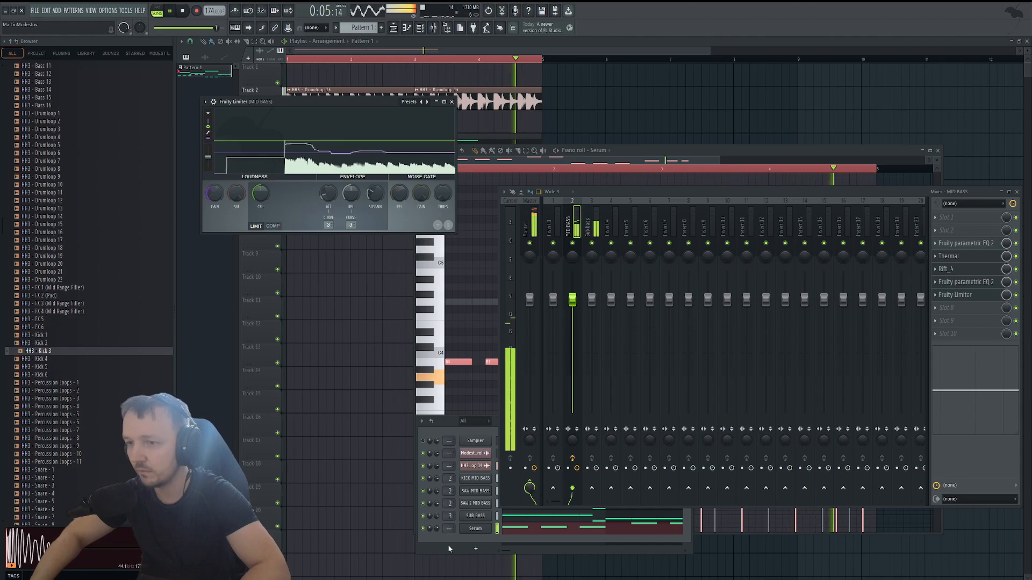
{"action": "key", "text": "F12"}
{"action": "key", "text": "space"}
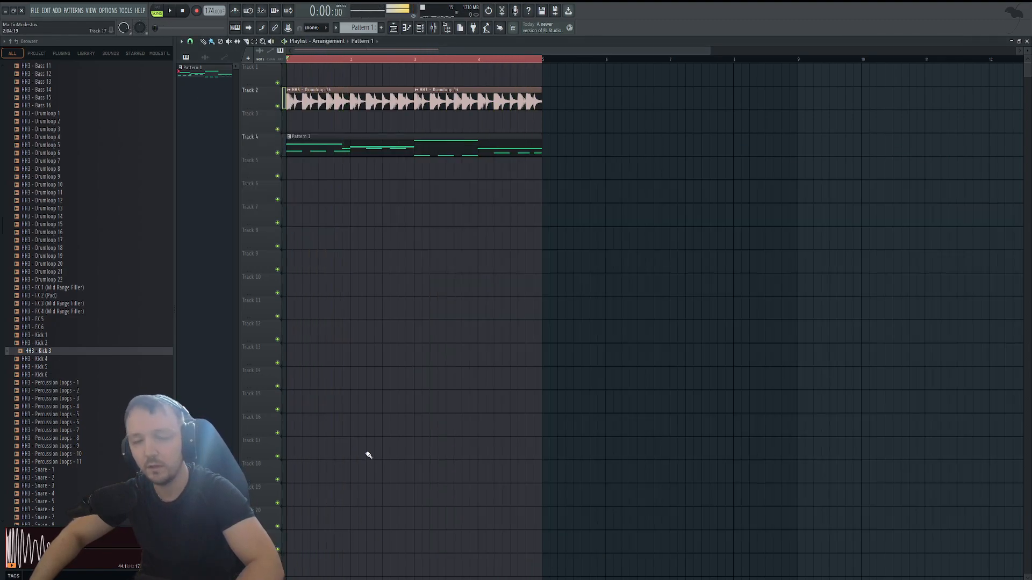